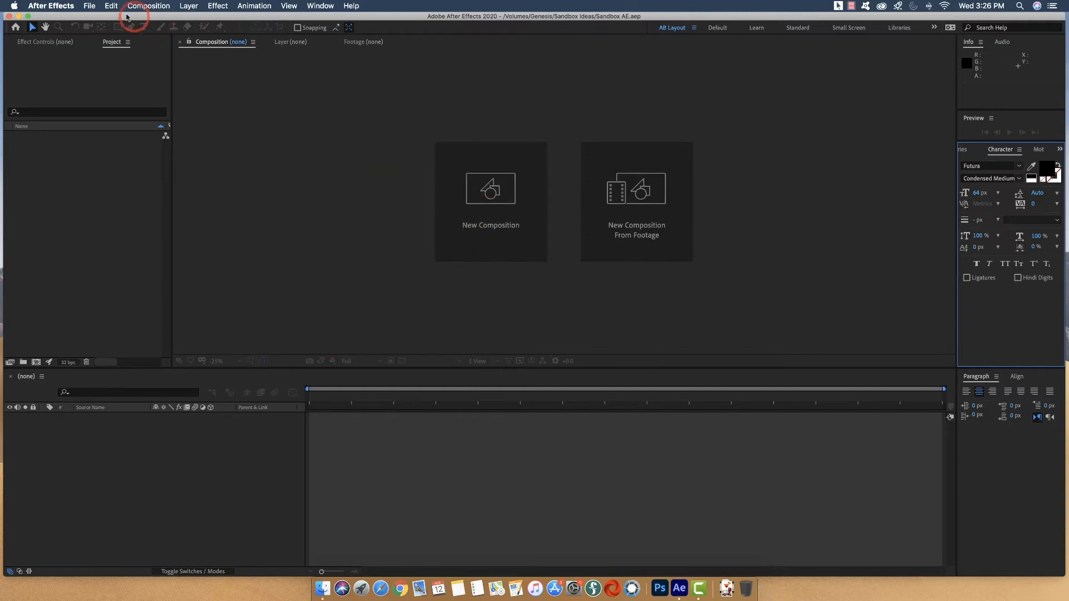
Create a new 1920 x 1080 composition at 30 frames per second with a duration of 0:00:20:00.
click(147, 6)
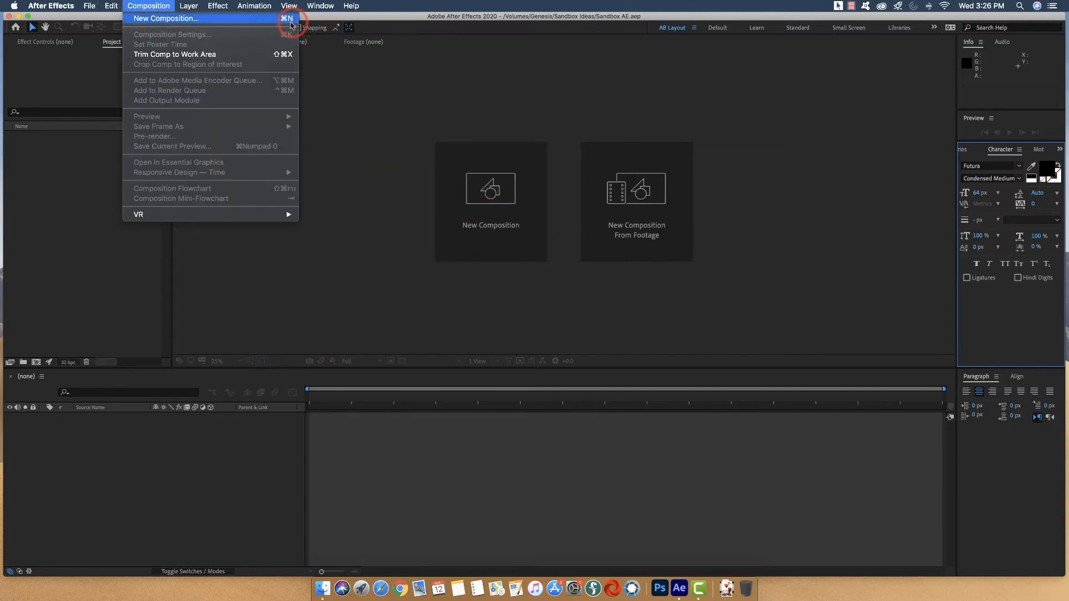
click(479, 19)
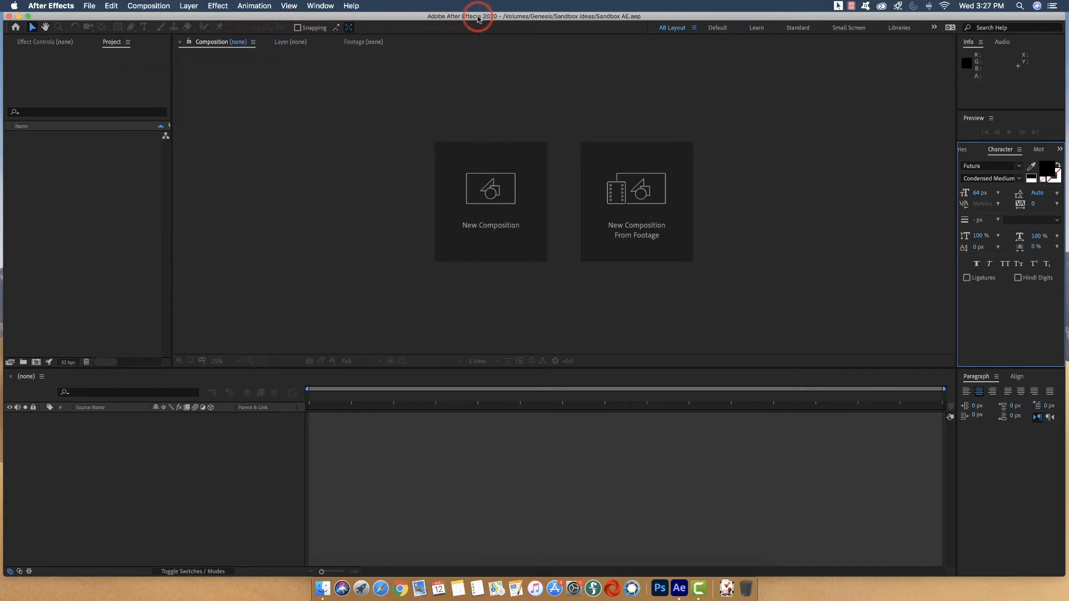
click(489, 173)
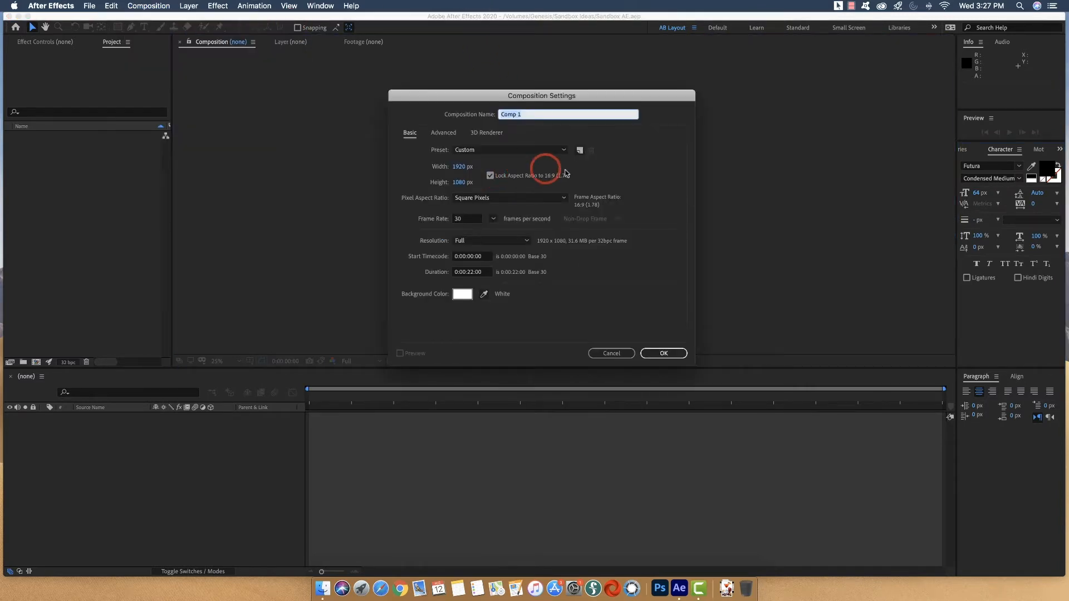
click(474, 272)
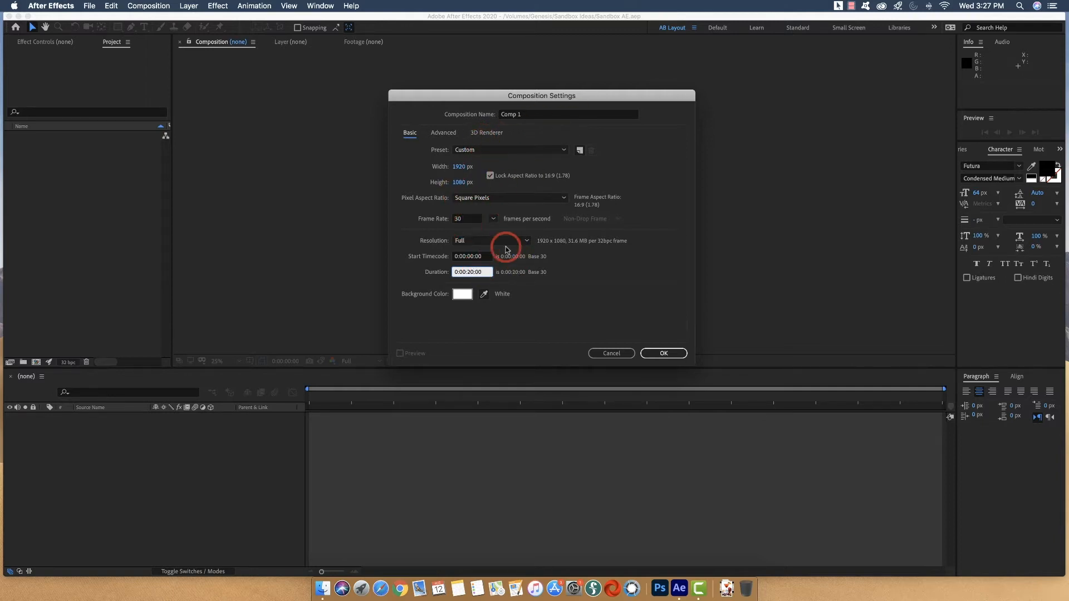
click(665, 354)
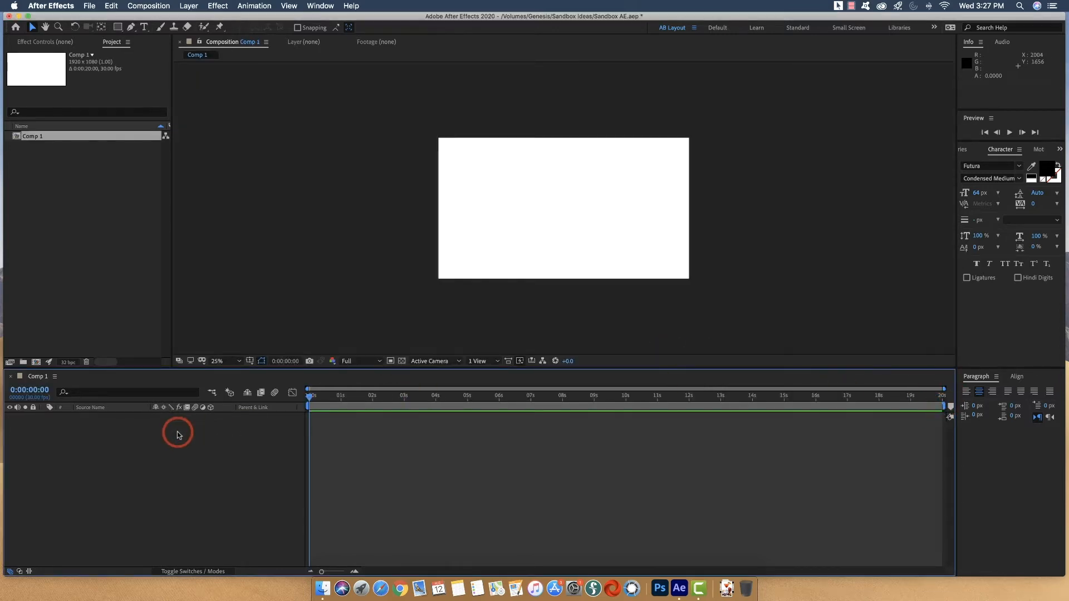
Add a white full-size solid layer named White Background to the composition.
right_click(106, 429)
mouse_move(210, 435)
click(266, 461)
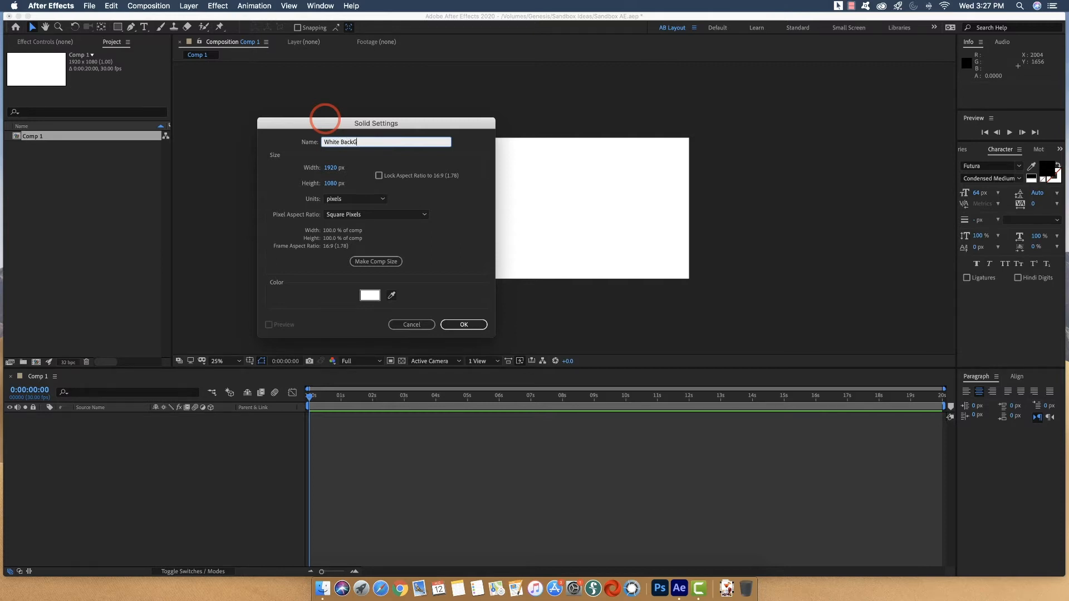
key(Return)
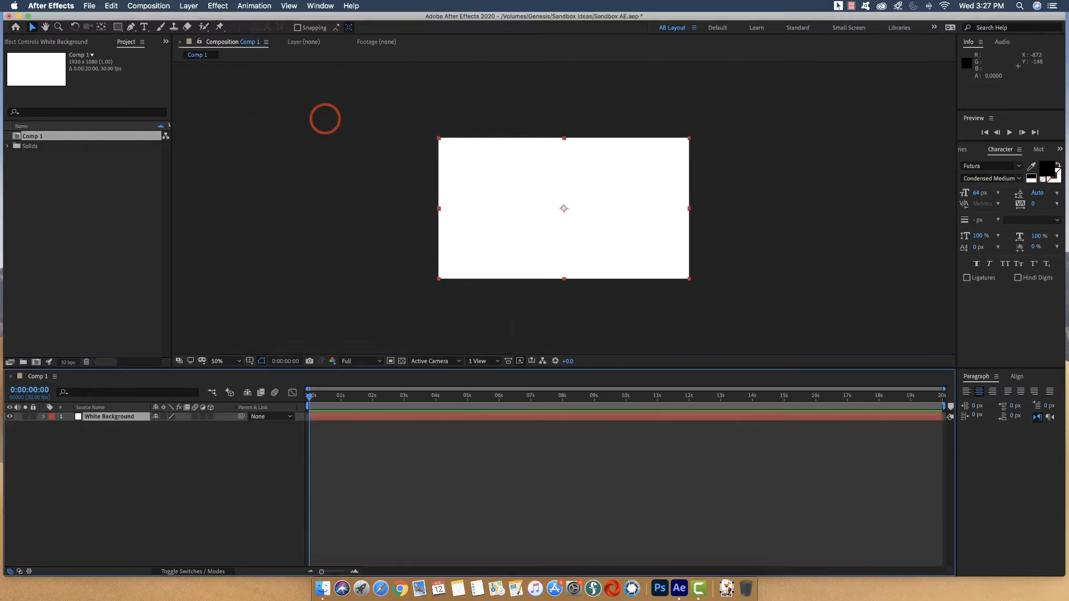
right_click(110, 445)
mouse_move(161, 454)
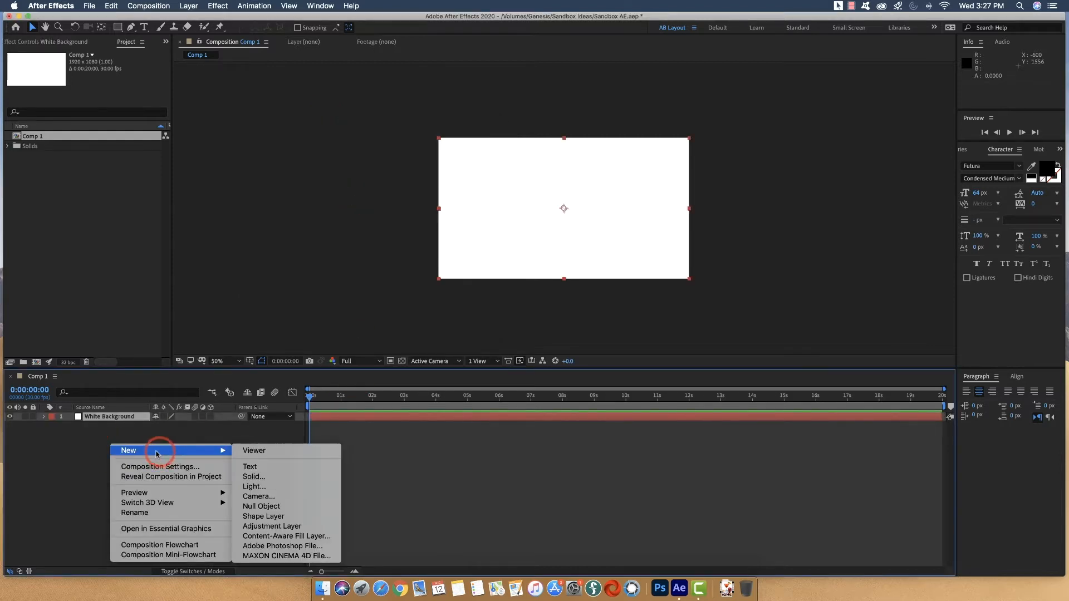
right_click(79, 445)
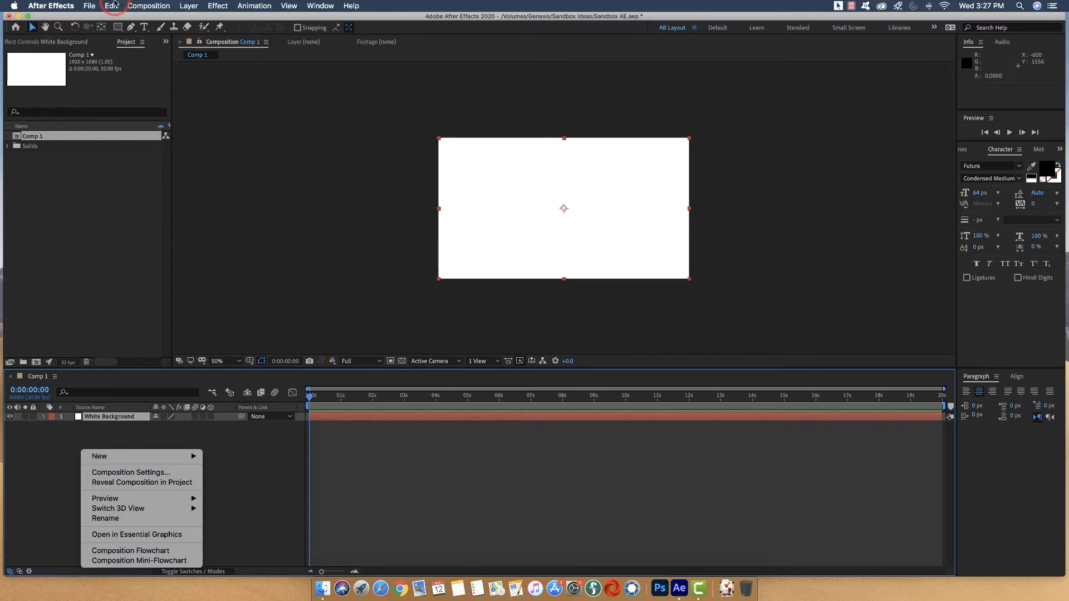
click(91, 6)
click(90, 6)
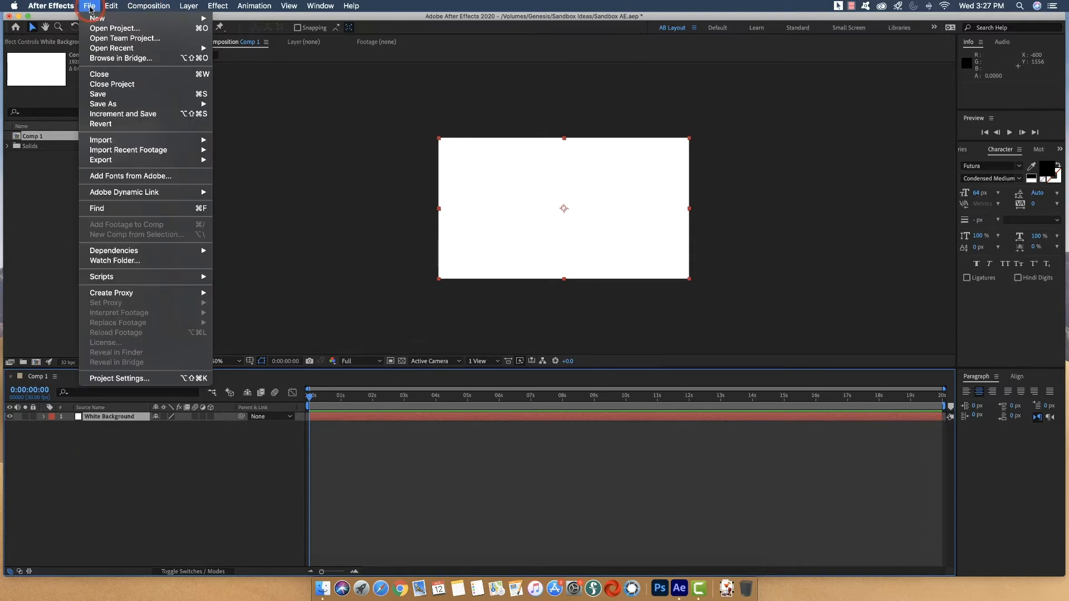
mouse_move(121, 20)
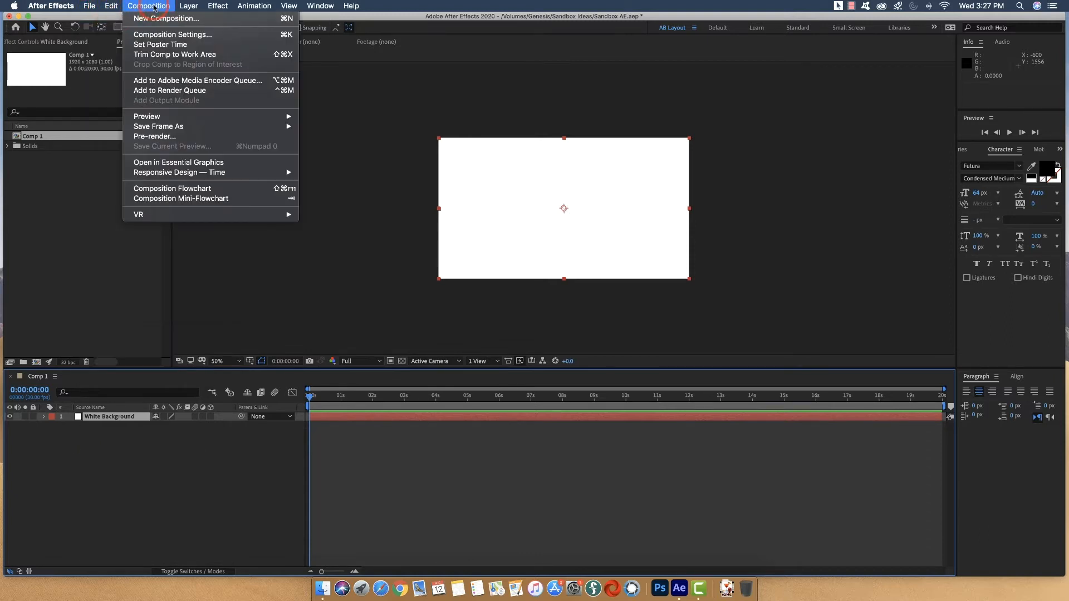
mouse_move(161, 8)
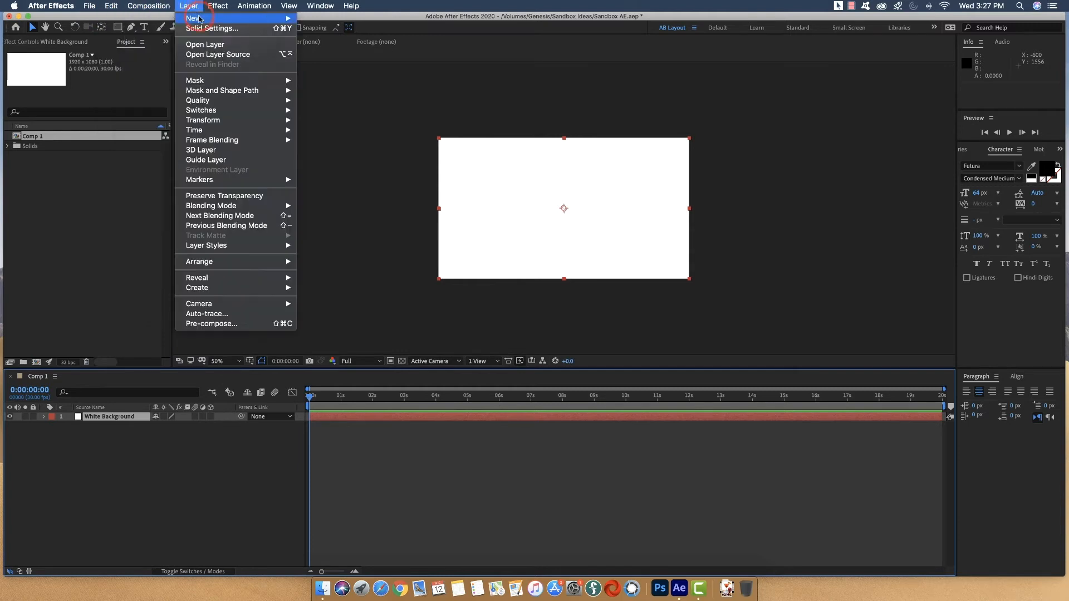
mouse_move(223, 18)
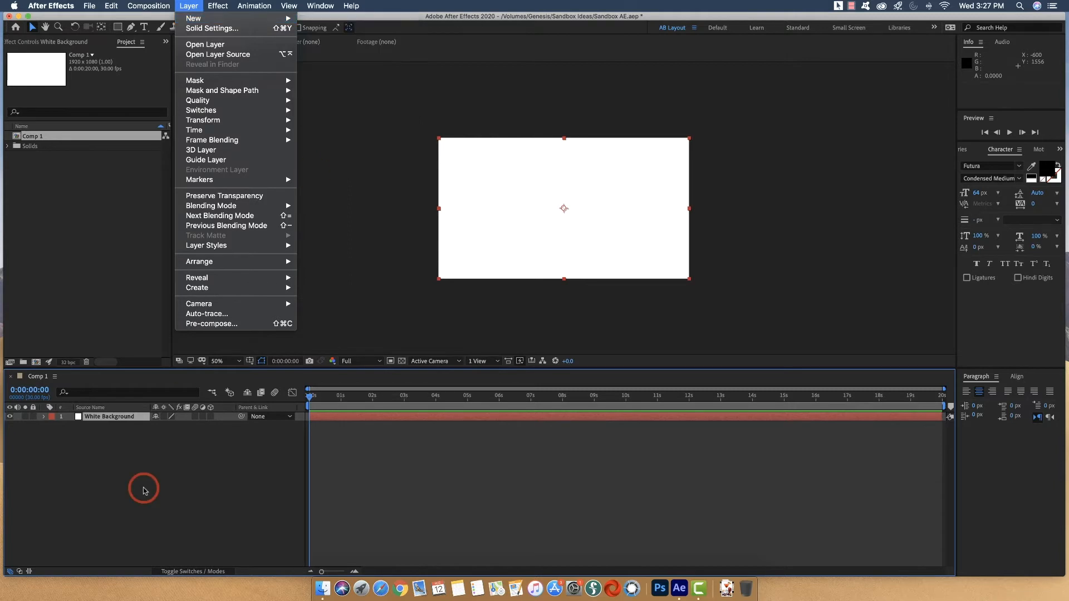
Add a text layer above the white background reading "Test".
click(140, 474)
right_click(139, 472)
mouse_move(167, 463)
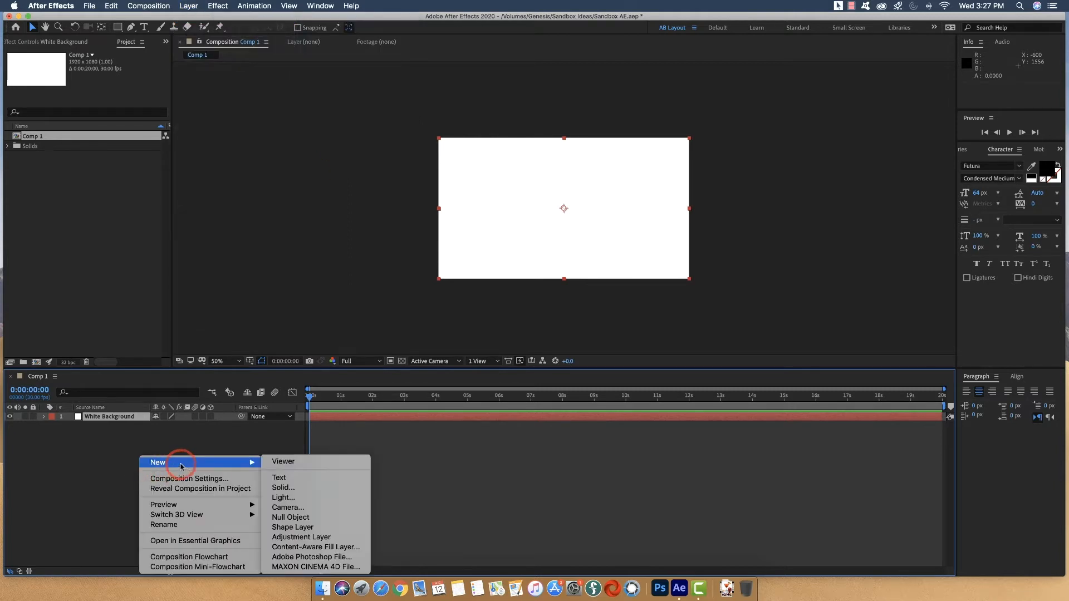
click(287, 480)
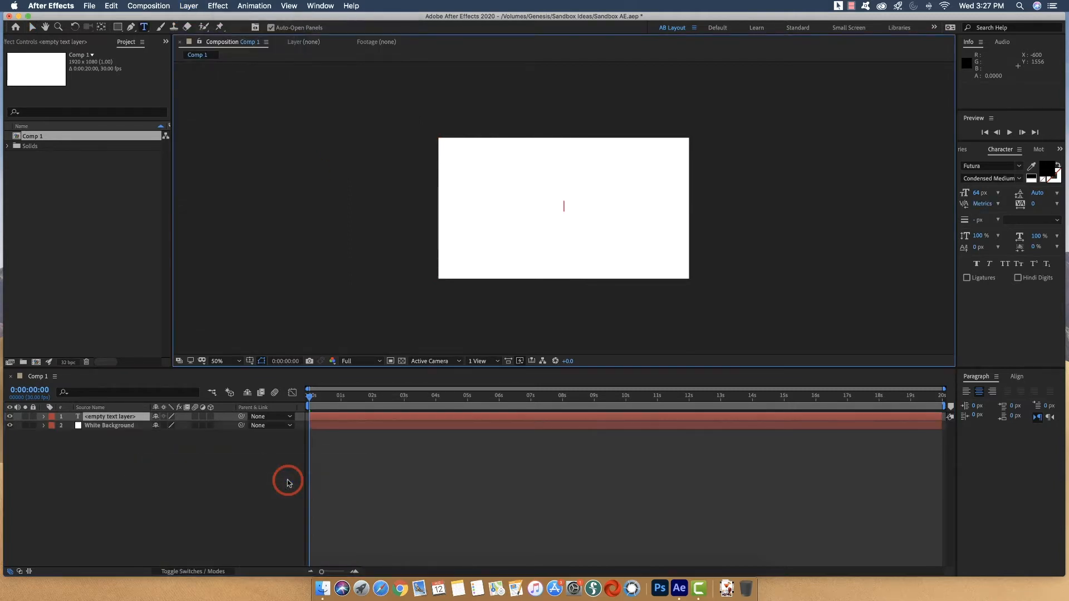
text(Test)
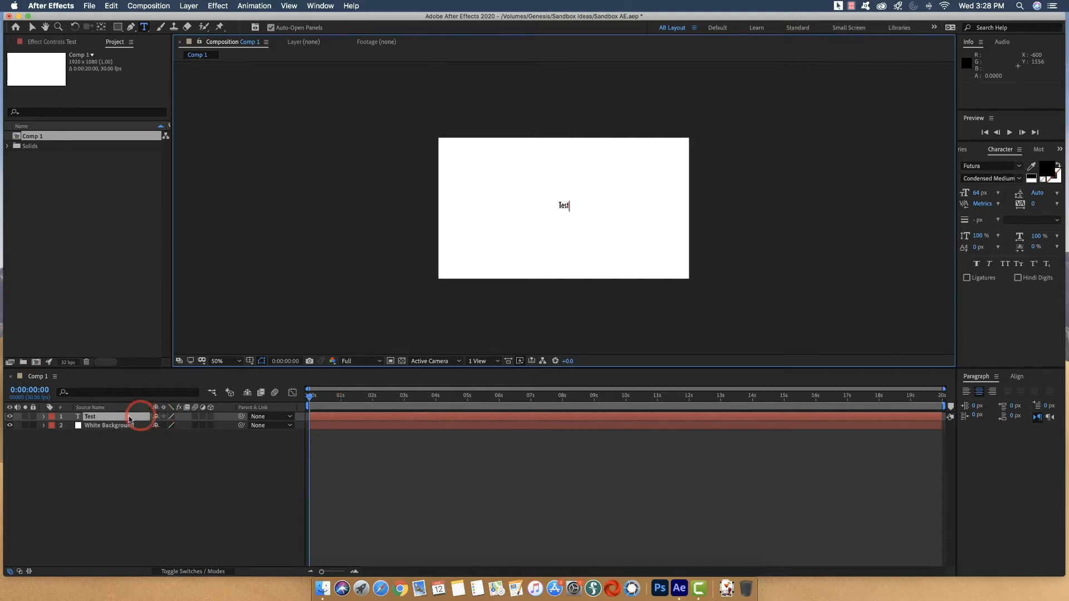
Enlarge the word "Test", trying a font size of 225 px before setting it to 300 px.
click(238, 362)
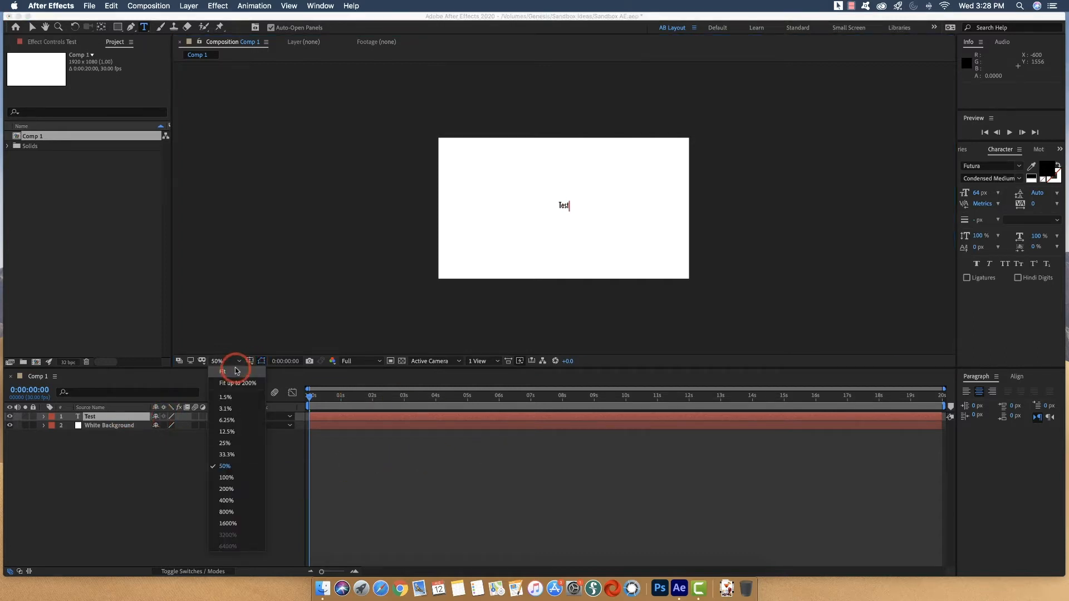
click(236, 372)
drag(565, 200, 538, 198)
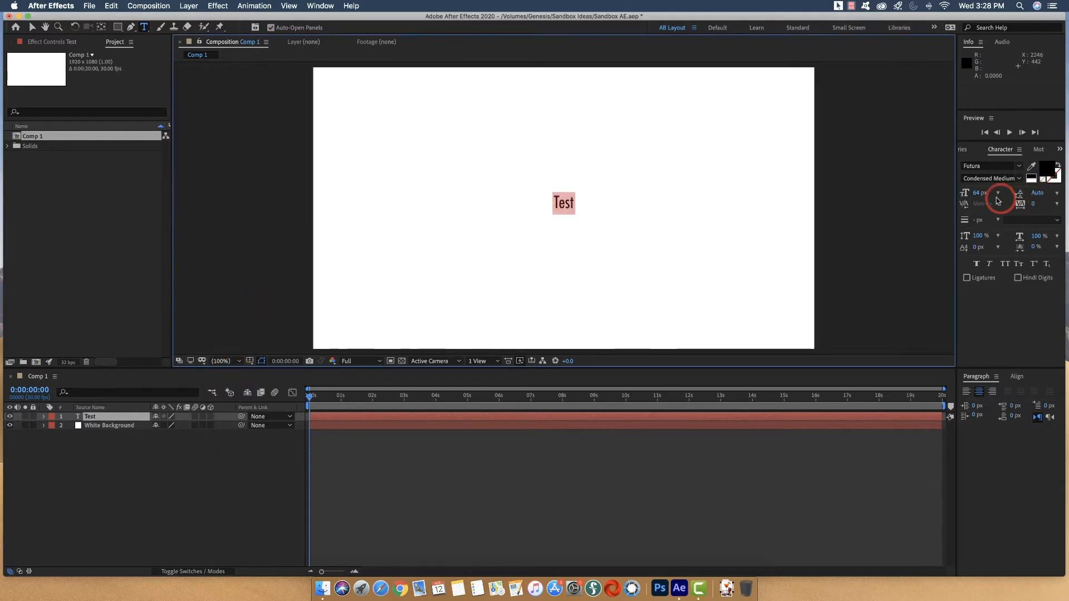
click(977, 193)
text(225)
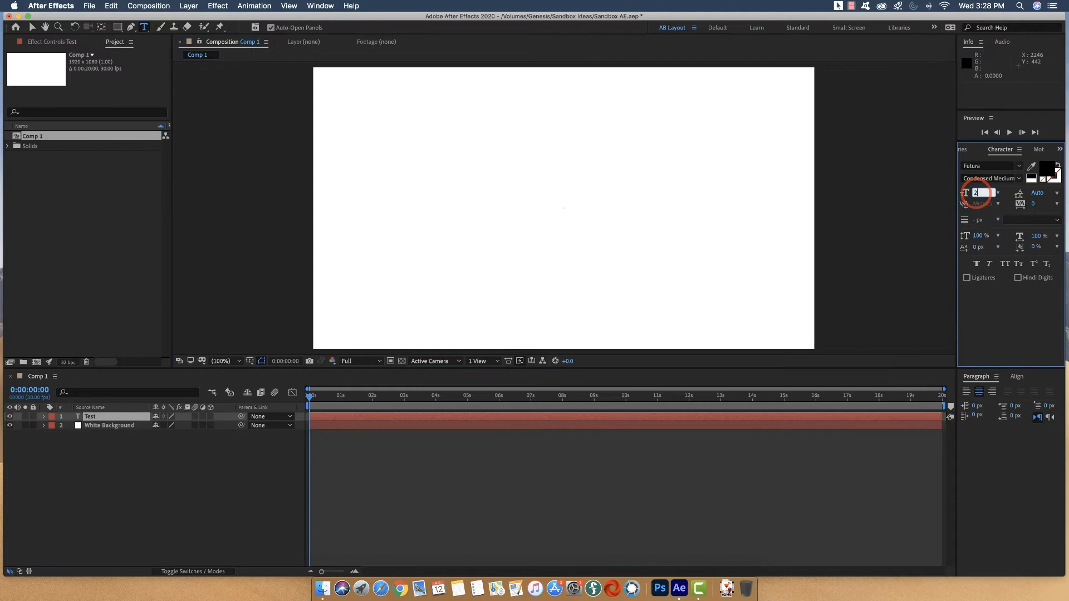
key(Tab)
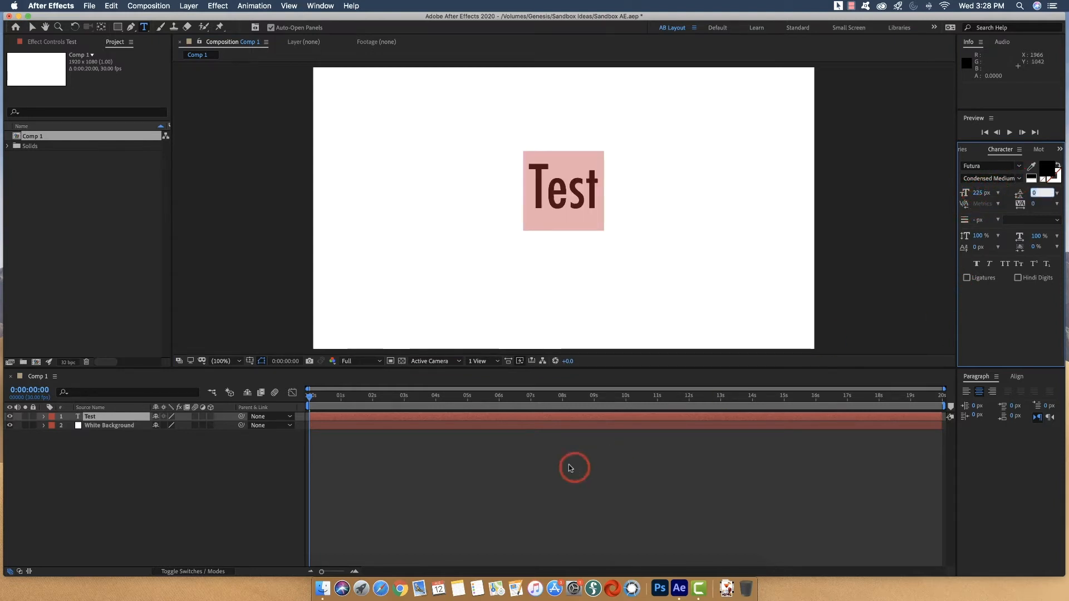
click(978, 193)
text(300)
key(Tab)
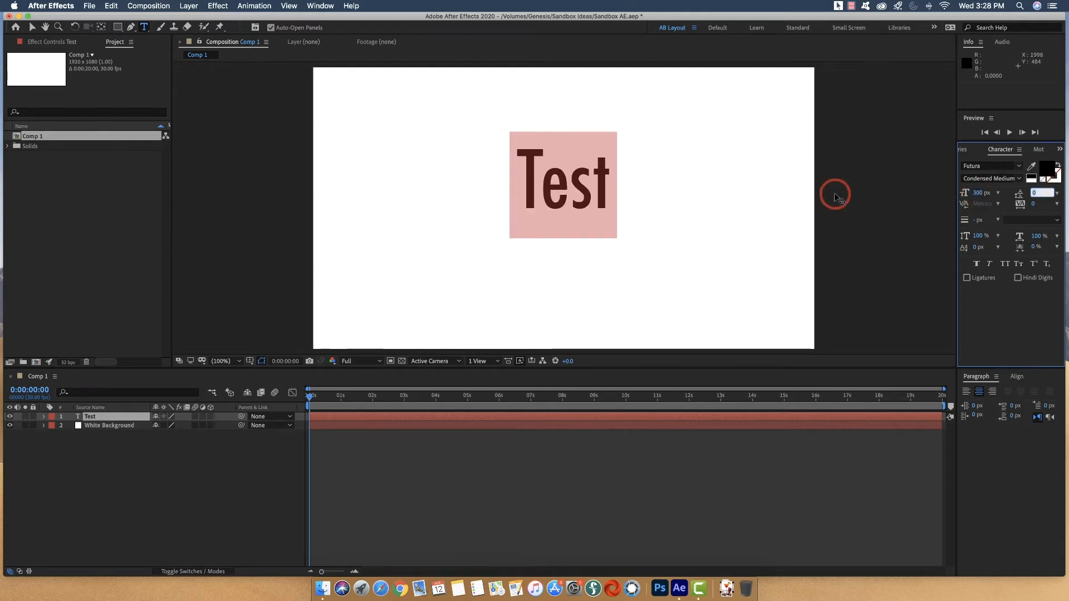
Finish editing the text and lock the White Background layer.
click(205, 453)
click(34, 427)
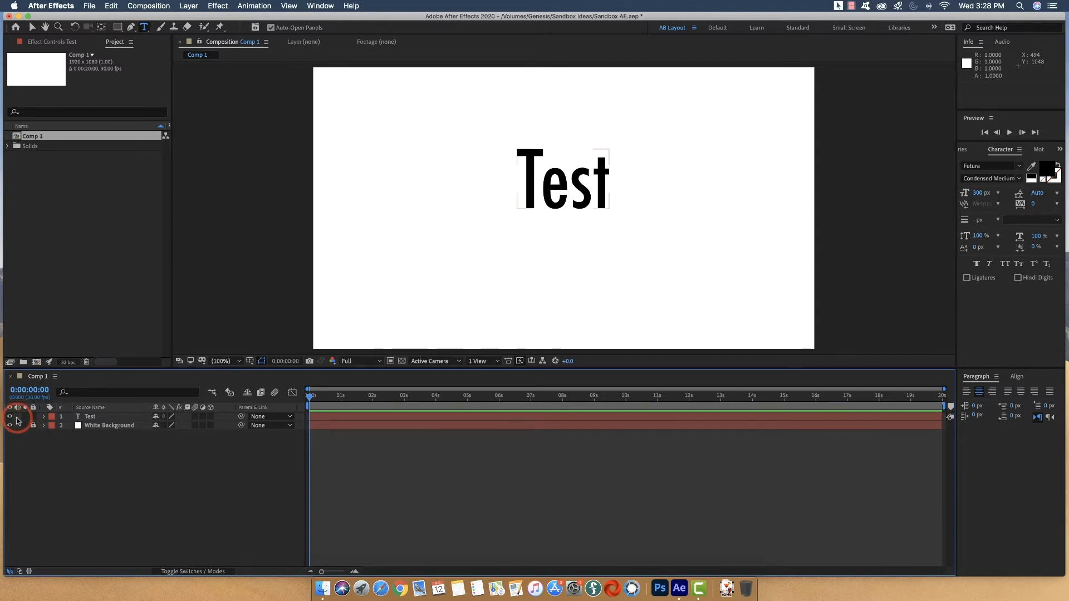
Import Chill Trap.wav from the Film Music folder and place it in the timeline below the White Background layer.
right_click(58, 242)
mouse_move(129, 295)
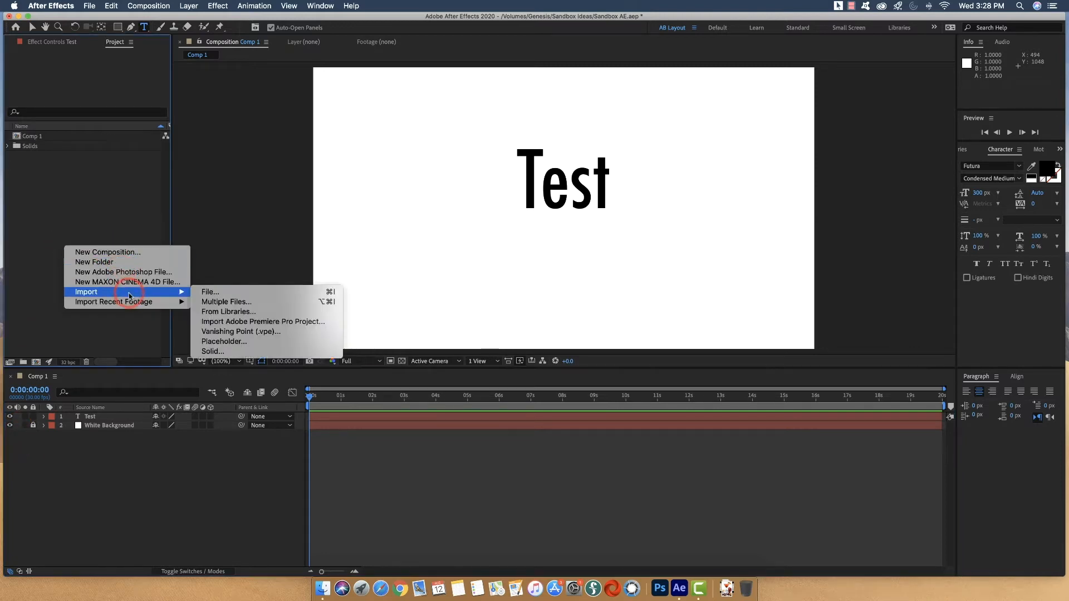
click(211, 292)
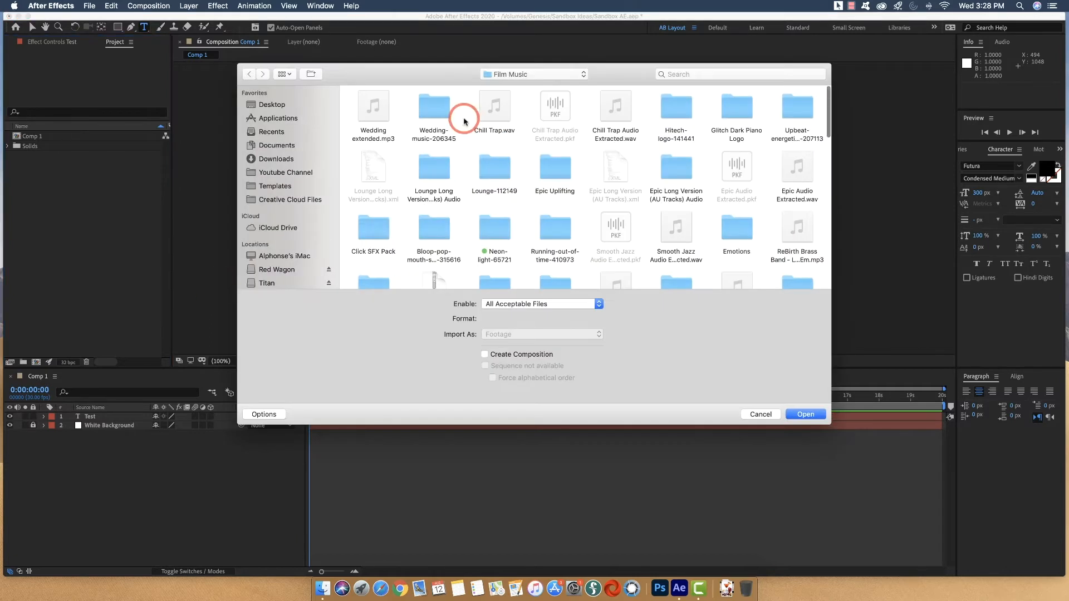
click(493, 109)
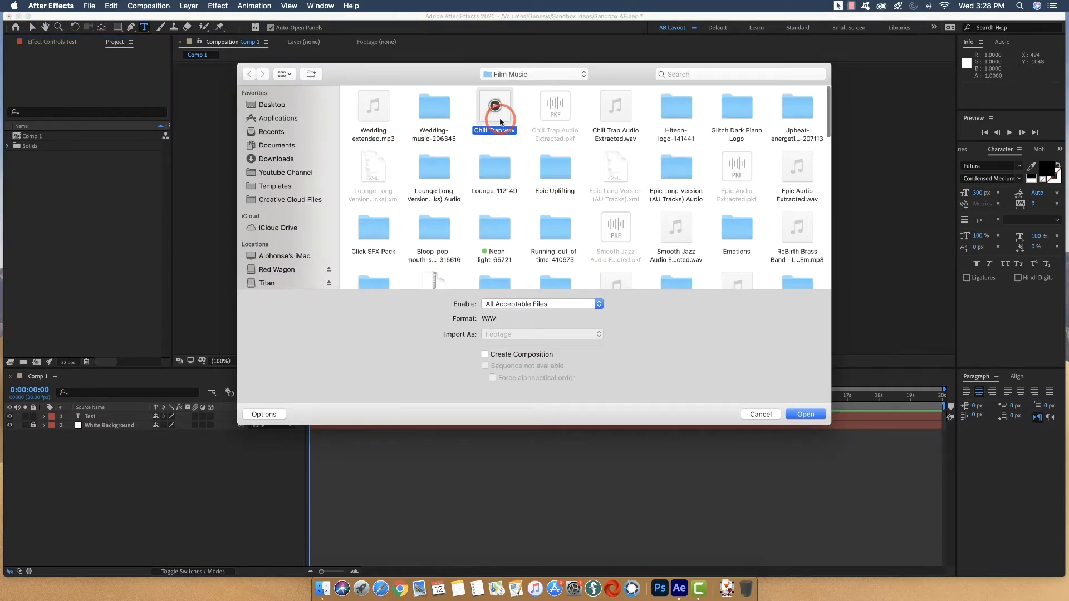
click(801, 414)
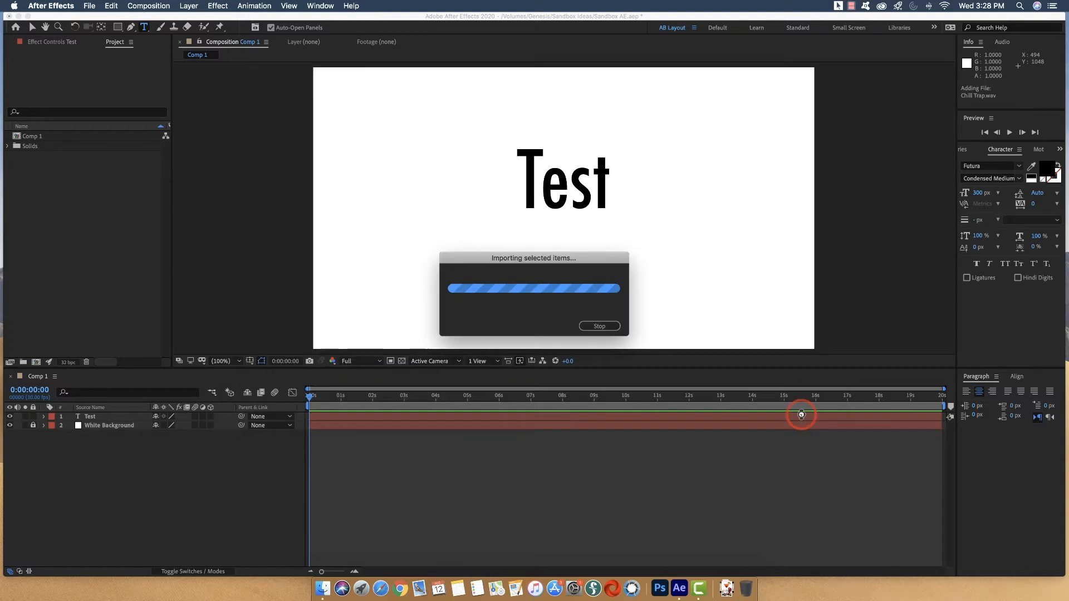
click(87, 135)
drag(87, 145, 102, 477)
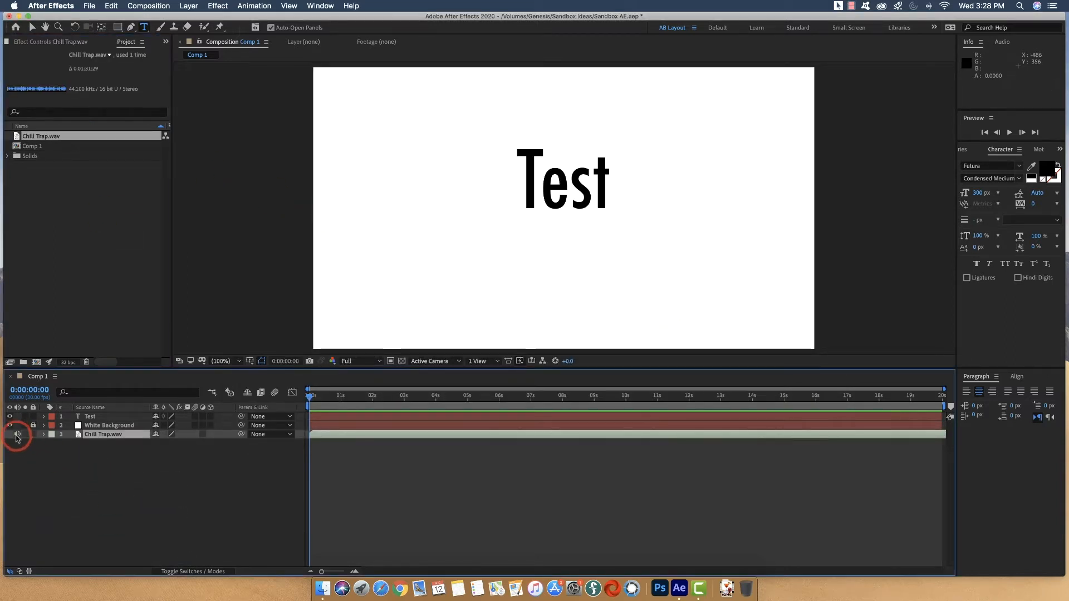
Play the composition from the start, muting and unmuting the Chill Trap.wav layer during playback.
click(315, 397)
drag(315, 397, 307, 396)
key(space)
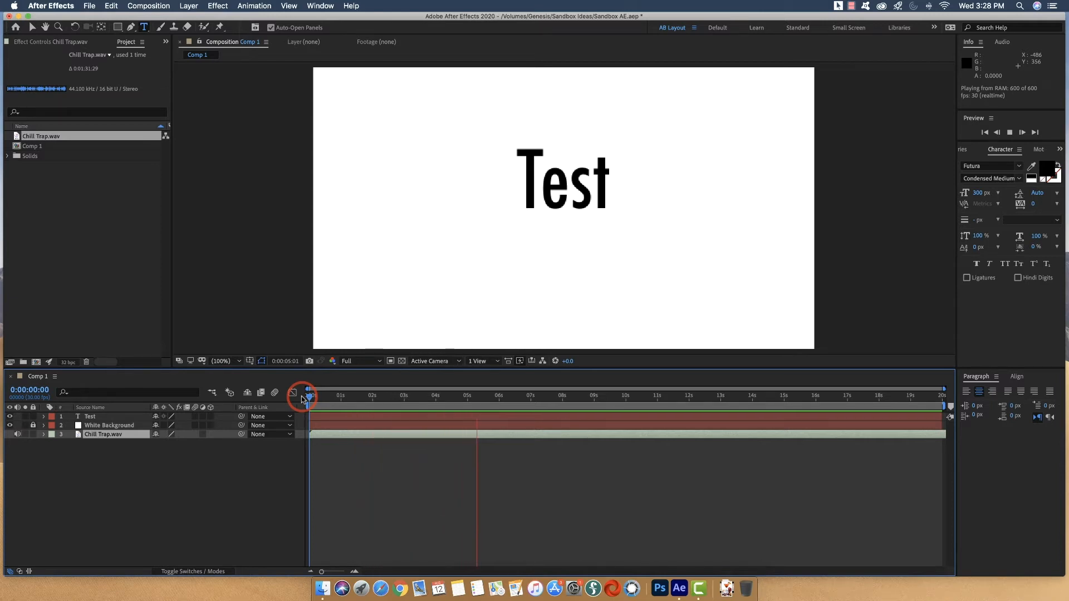
click(17, 435)
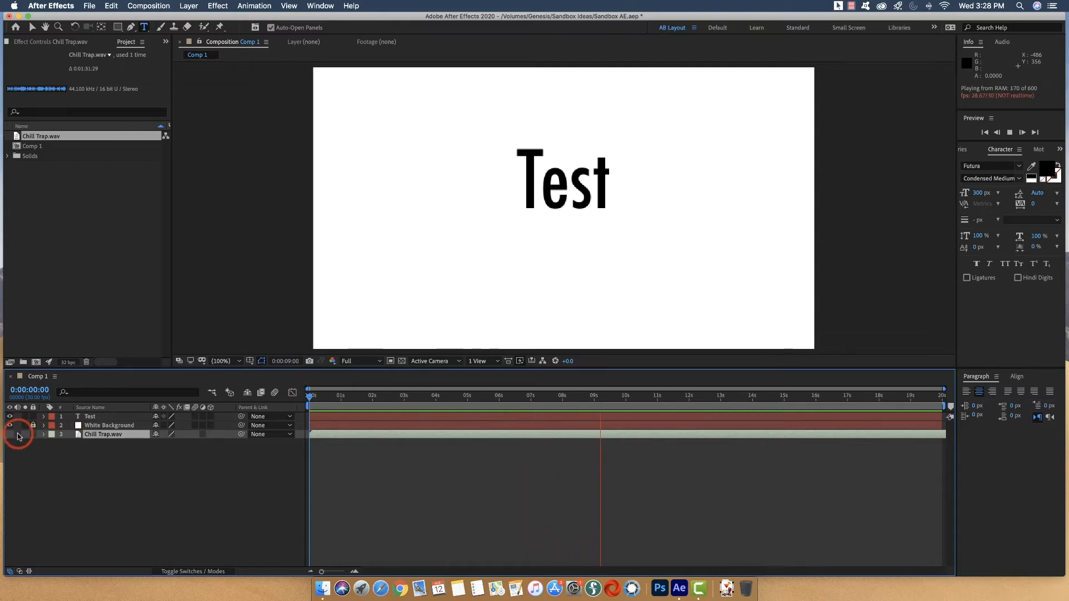
click(18, 434)
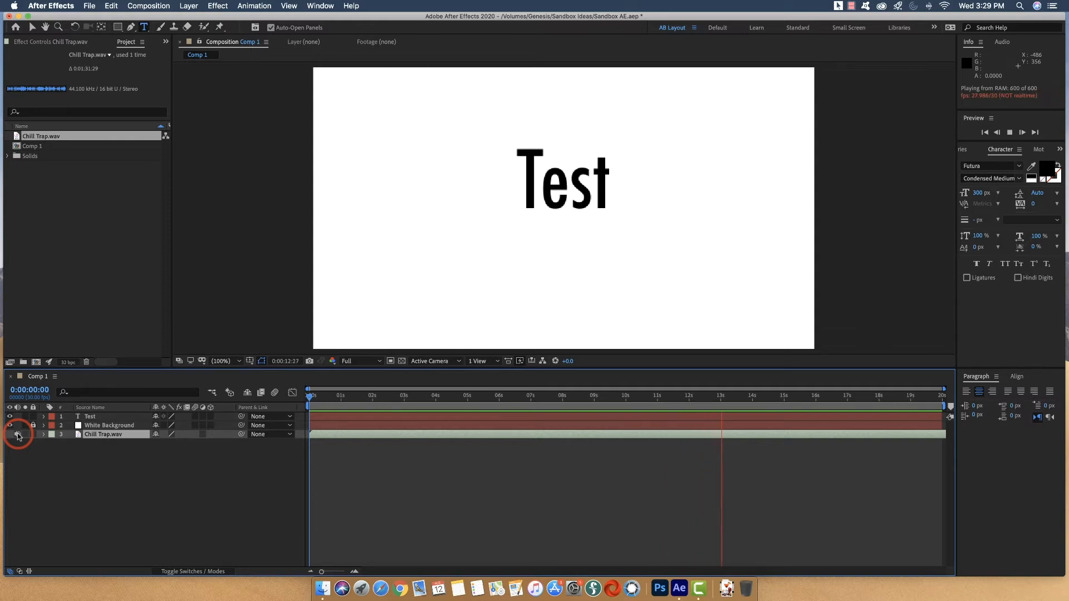
Mute the Chill Trap.wav layer and lock it.
click(109, 435)
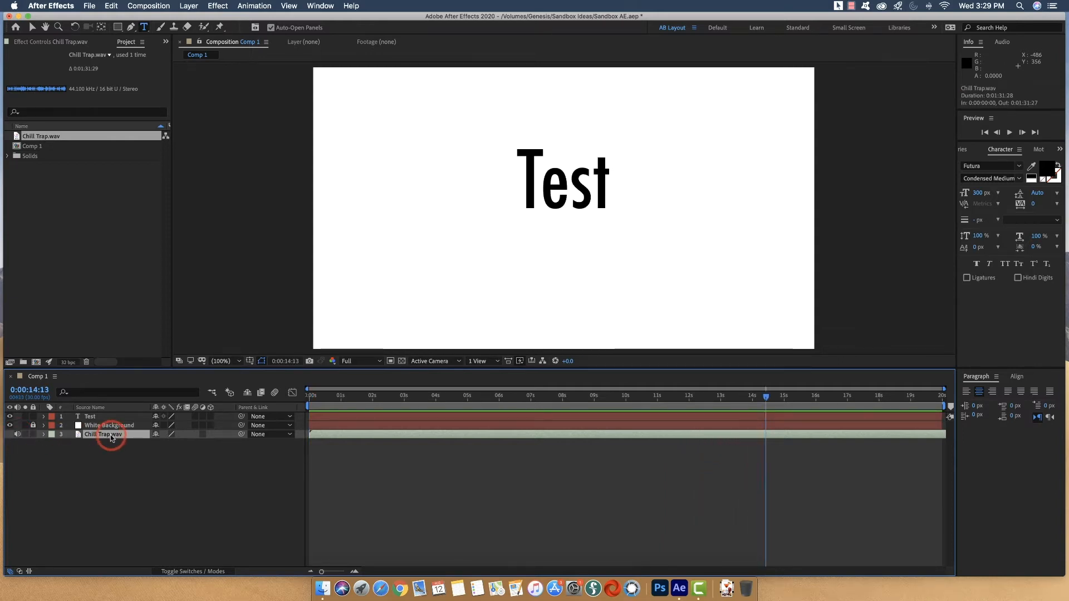
click(18, 434)
click(37, 436)
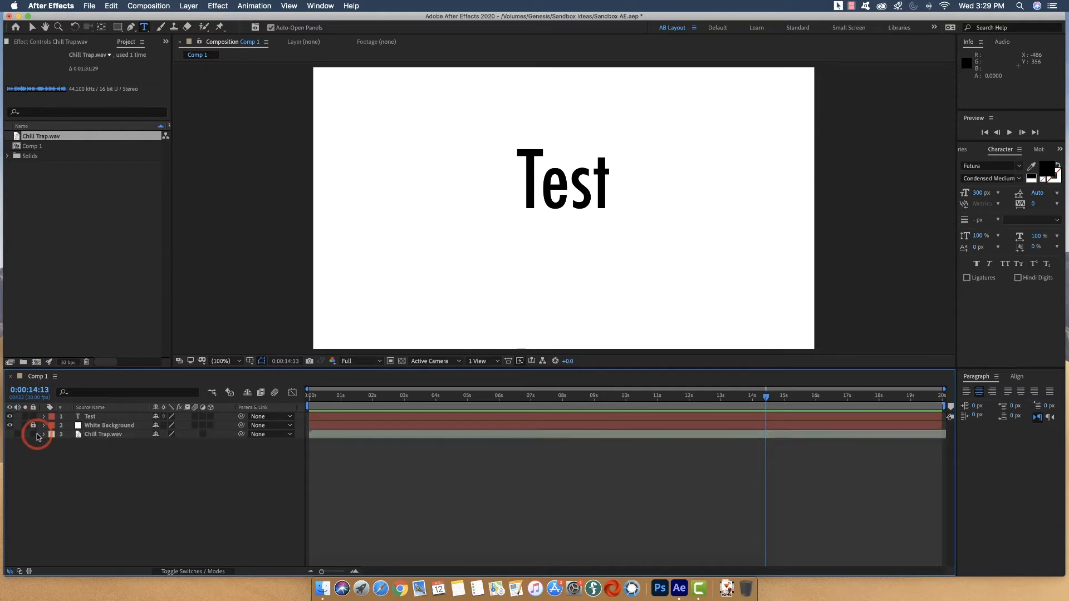
click(33, 434)
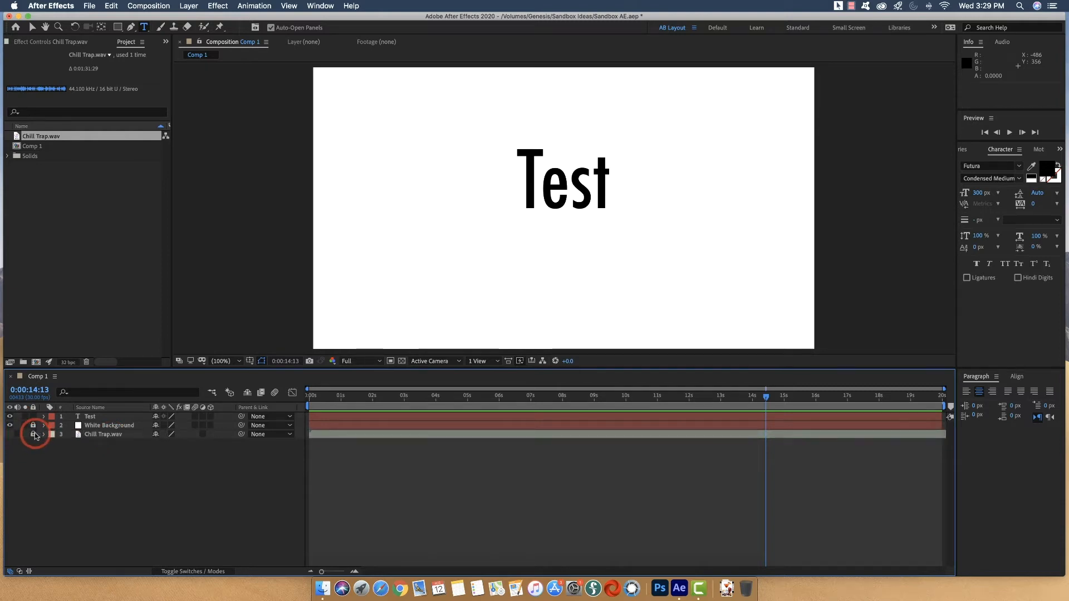
click(18, 435)
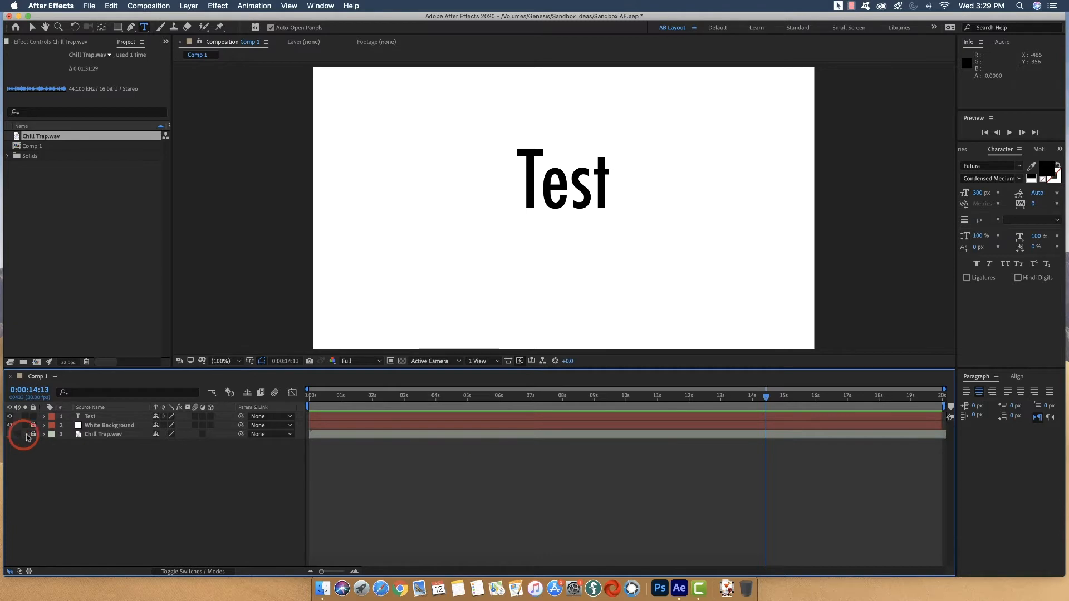
Unlock the Chill Trap.wav layer and delete it from the timeline.
click(33, 435)
click(121, 435)
key(Delete)
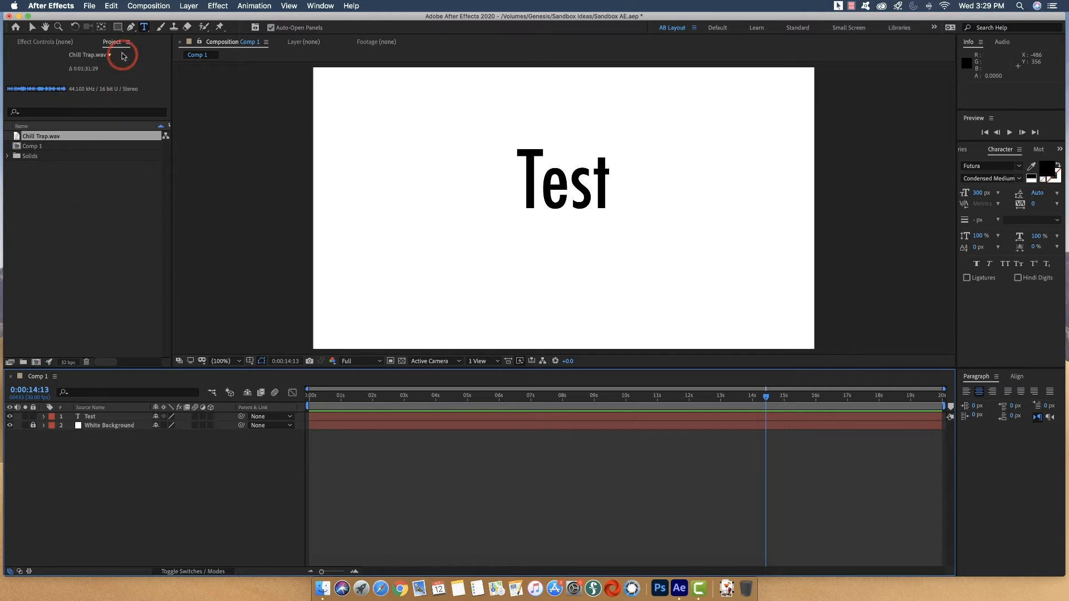
Select the Test layer, switch to the Selection tool and show the rulers in the composition viewer.
click(111, 417)
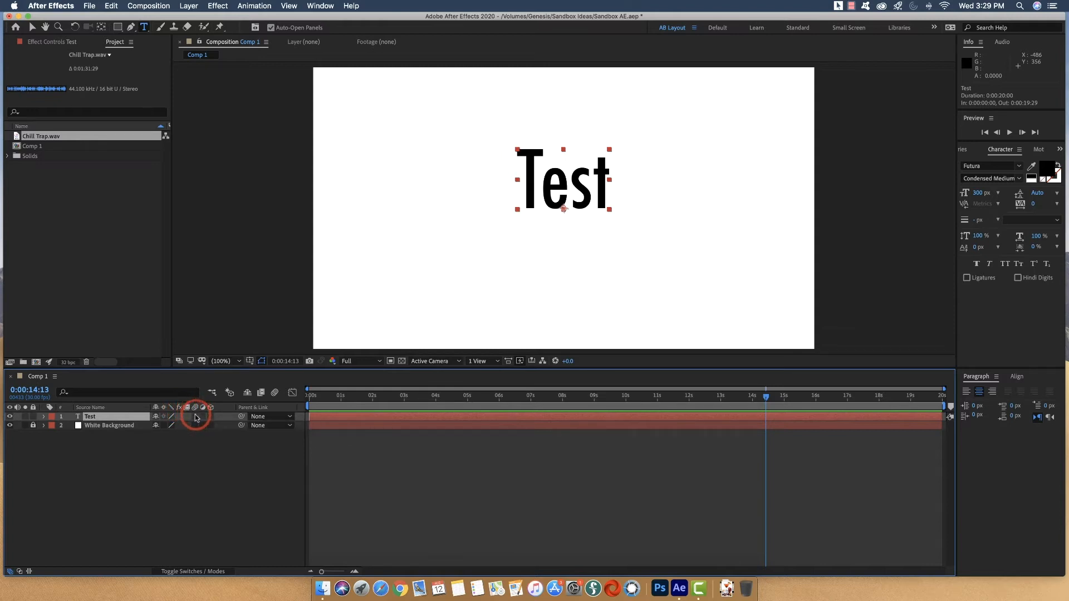
click(196, 417)
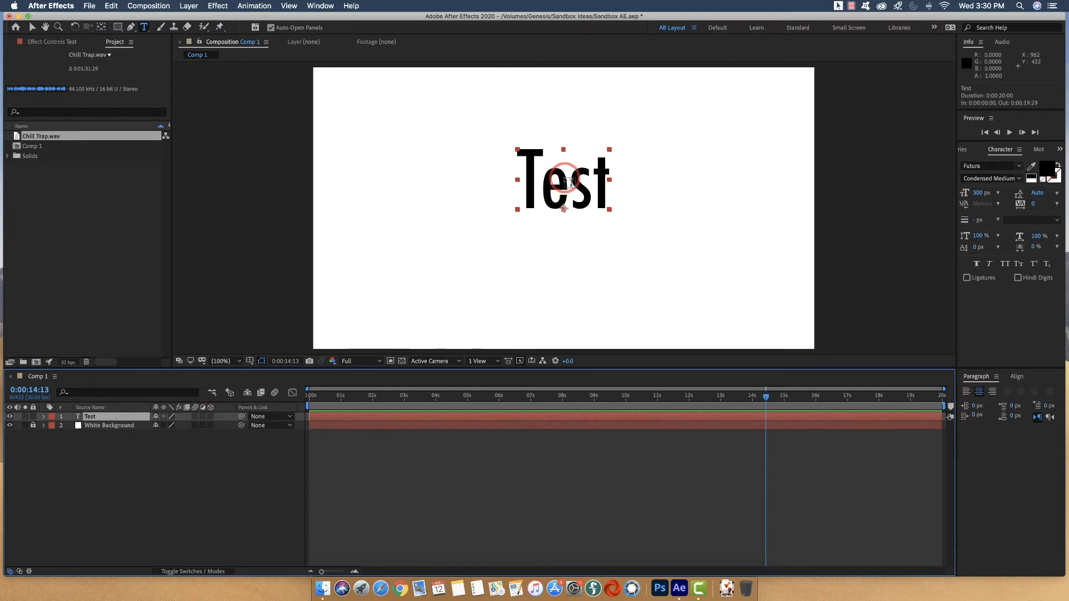
click(31, 27)
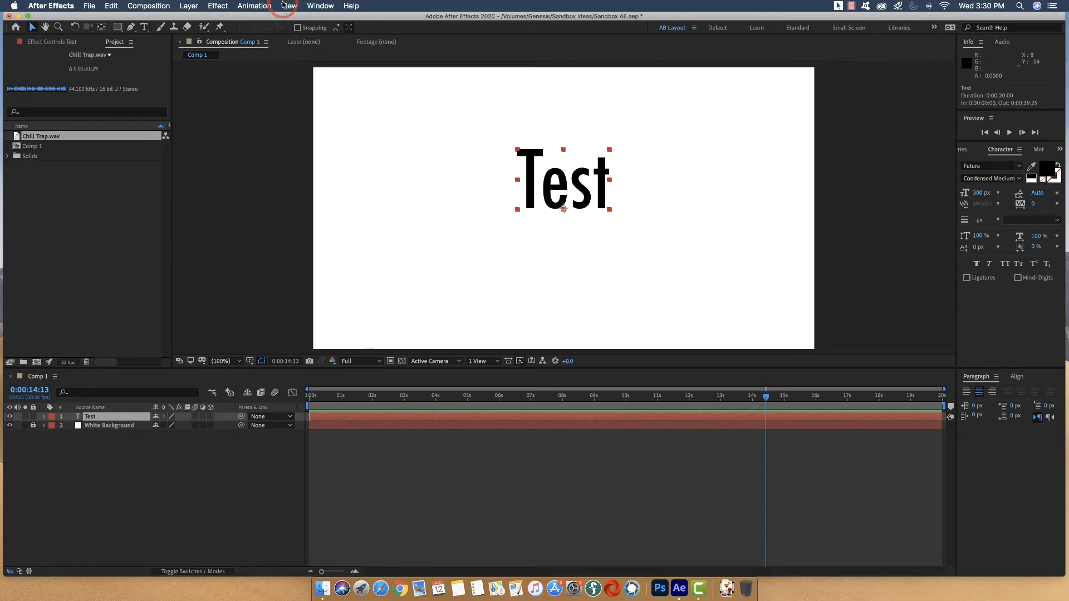
click(187, 7)
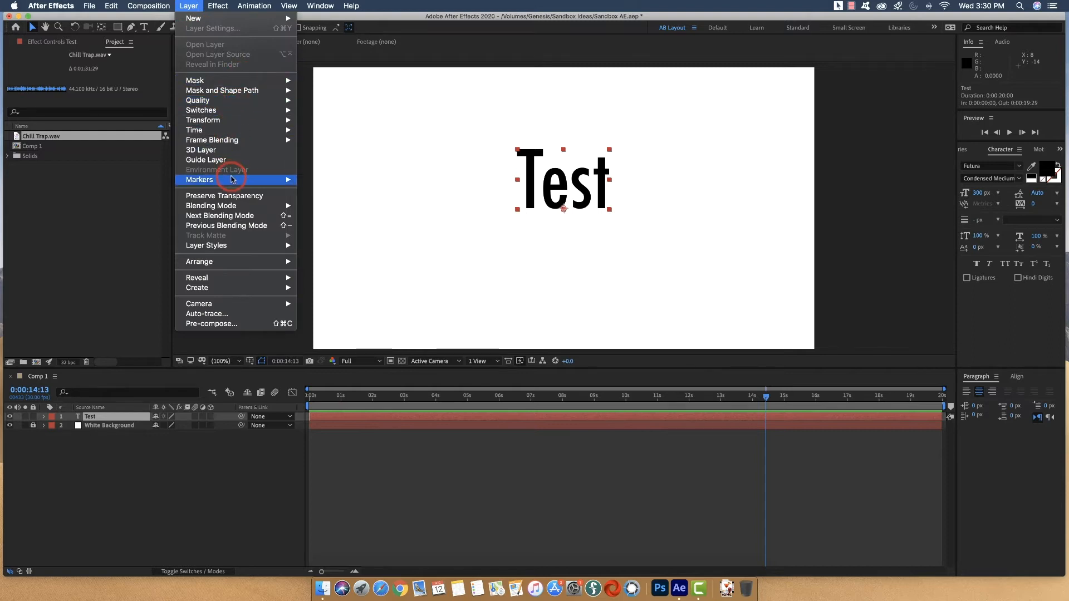
mouse_move(234, 180)
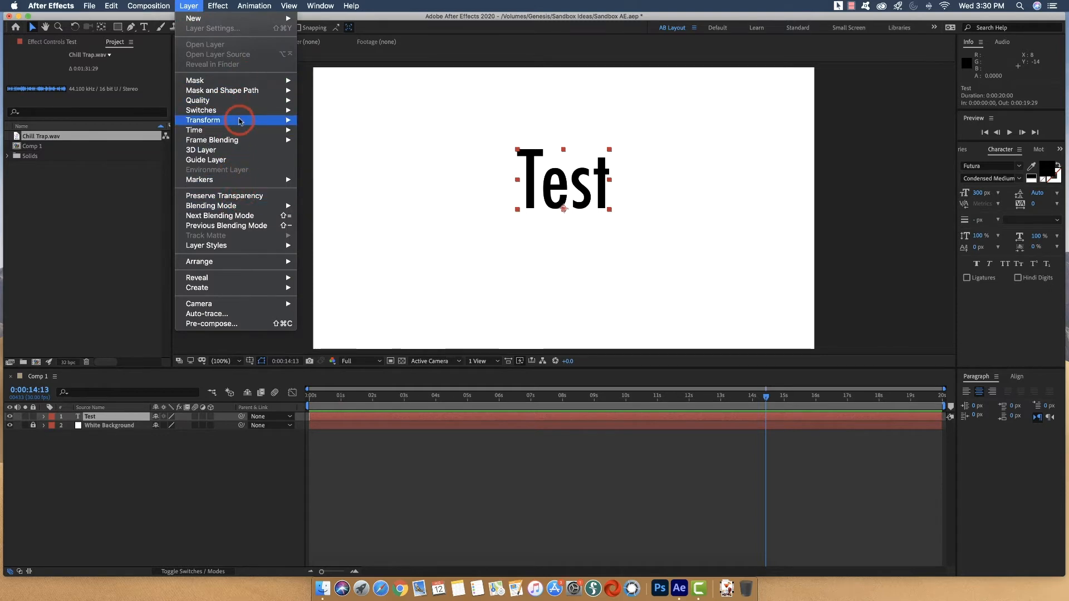
mouse_move(315, 6)
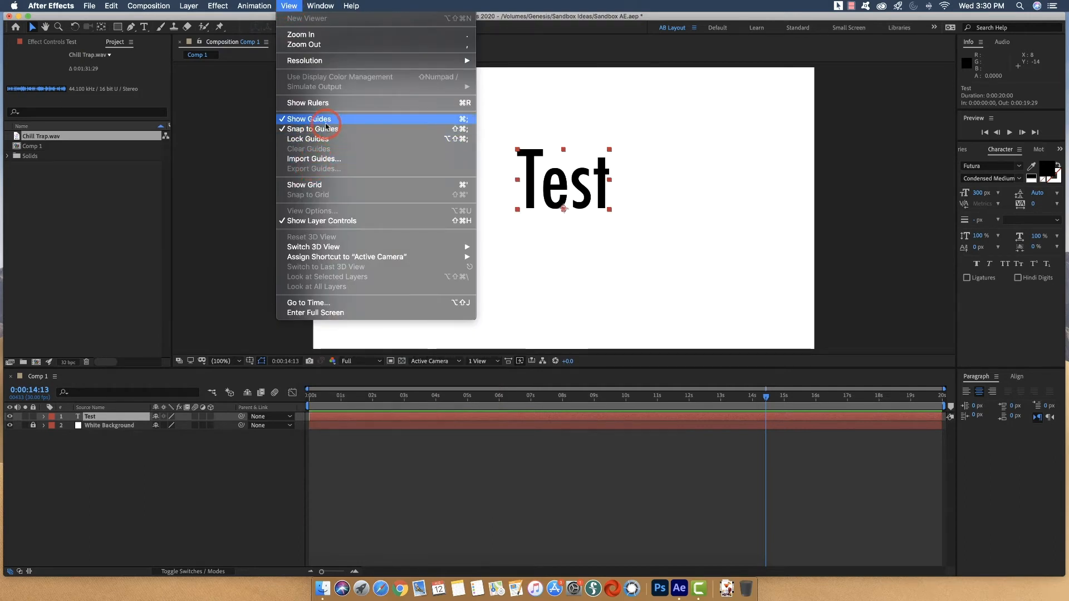
click(384, 103)
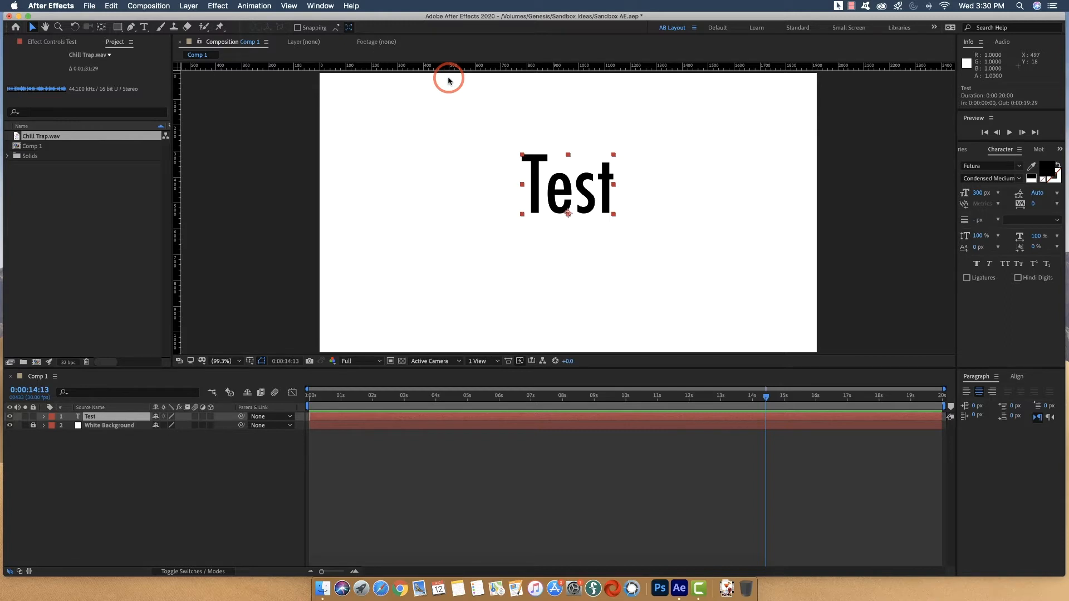
Move the Test text slightly down and left in the composition, to about position 927.8, 606.5.
click(253, 6)
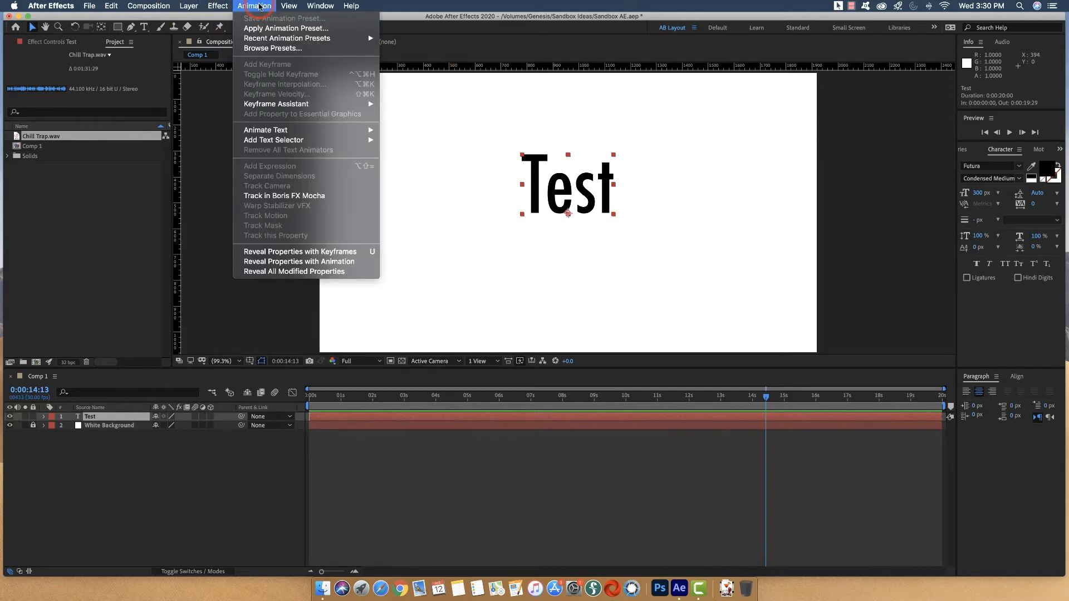
click(259, 6)
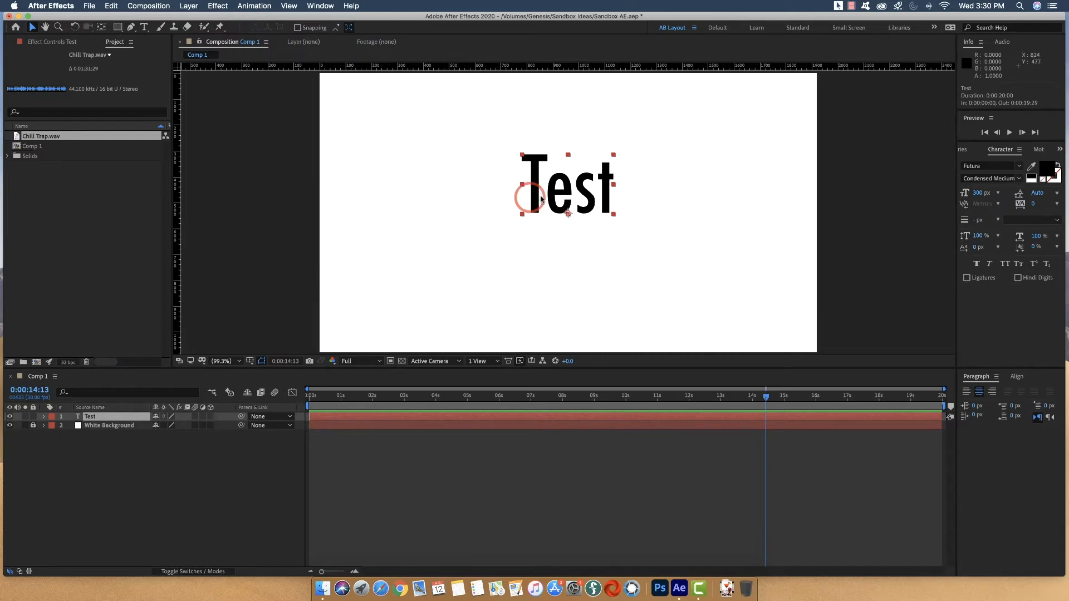
mouse_move(568, 193)
mouse_down()
mouse_move(557, 210)
mouse_move(567, 212)
mouse_up()
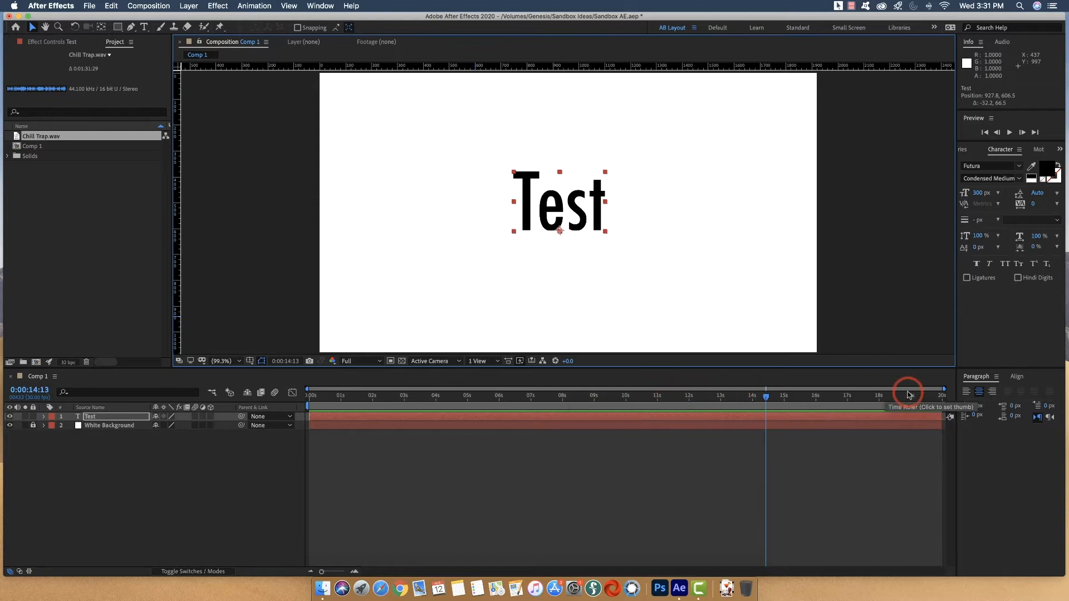
Shorten the work area so it ends at 12 seconds and trim the composition to it.
drag(941, 408, 883, 430)
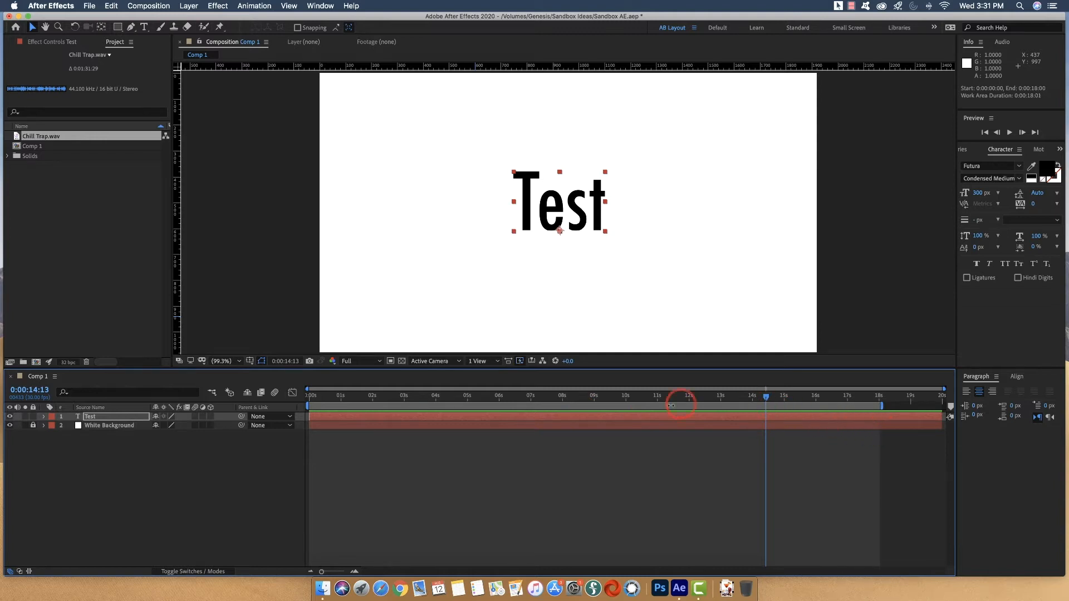
click(625, 397)
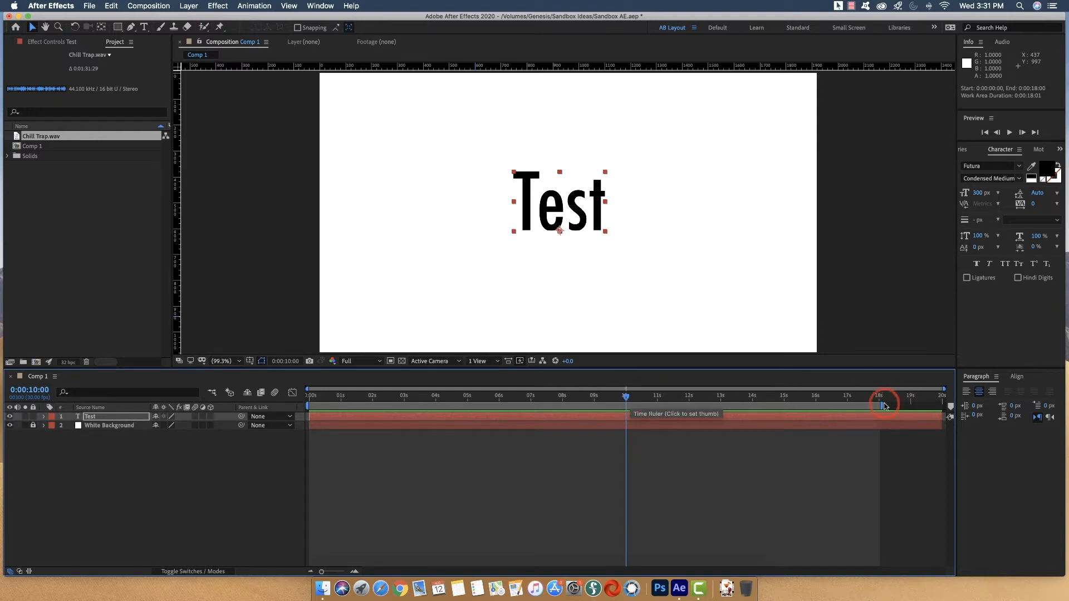
drag(883, 404, 692, 408)
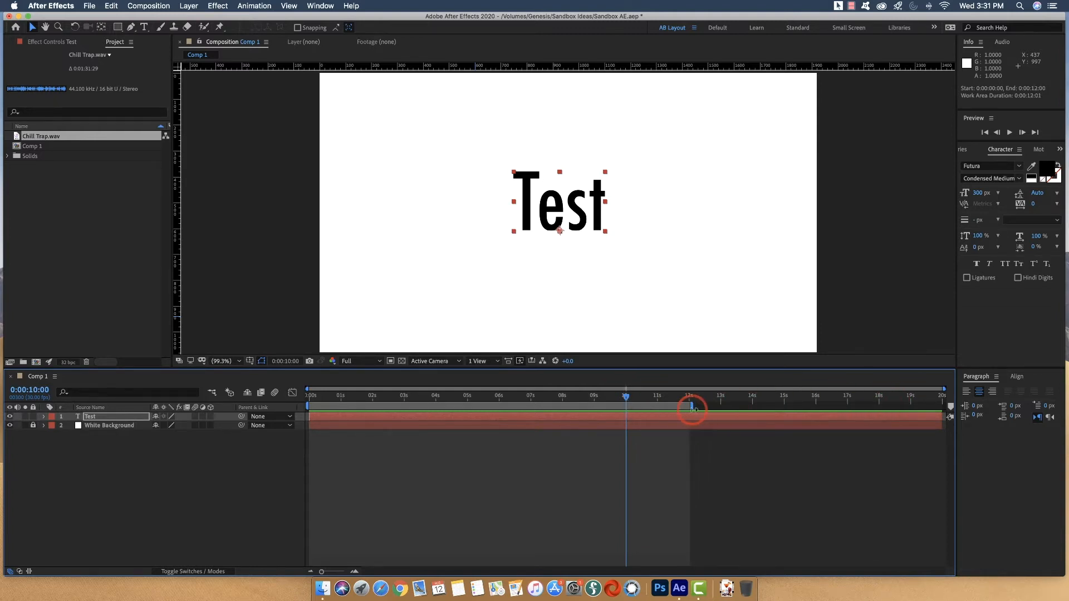
right_click(669, 409)
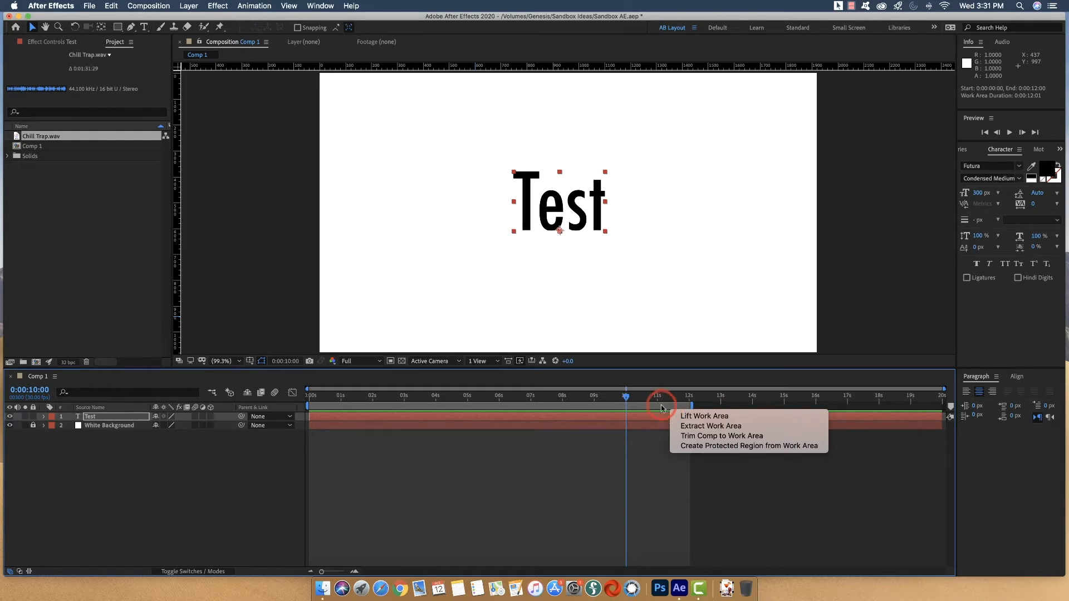
click(705, 438)
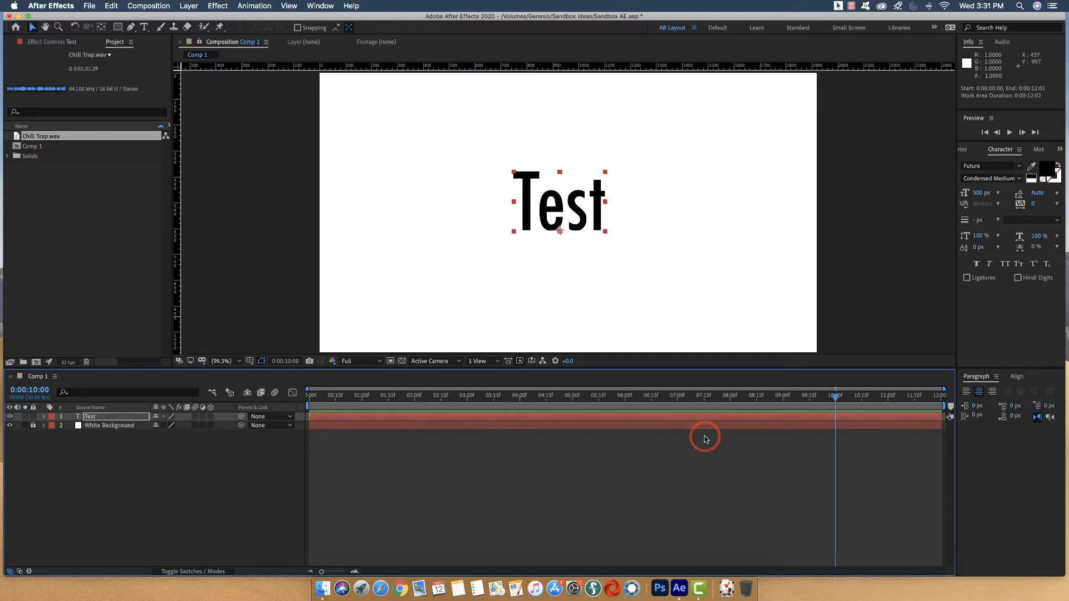
Undo the composition trim and extend the work area to the full 20 seconds.
key(super+z)
drag(689, 395, 1014, 382)
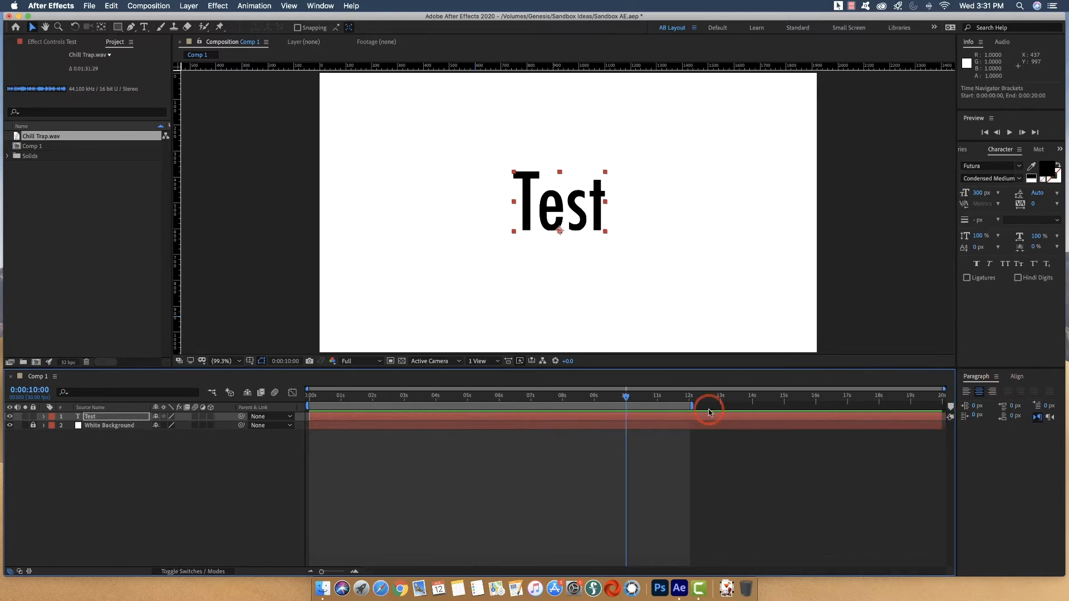
drag(691, 407, 950, 384)
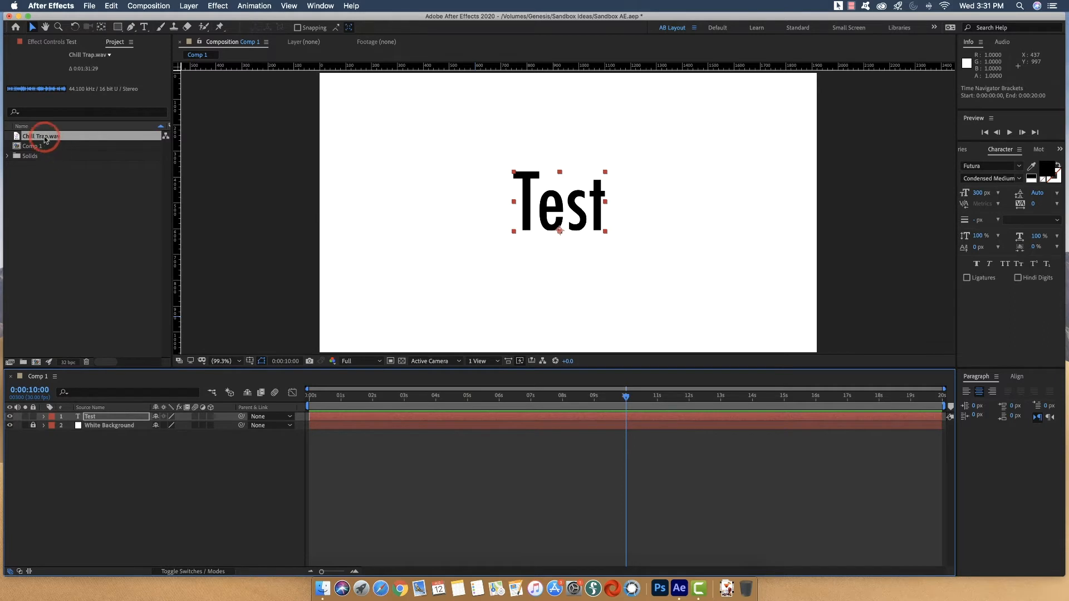
Add Chill Trap.wav to the timeline below the White Background layer and reveal its audio waveform.
drag(53, 137, 88, 465)
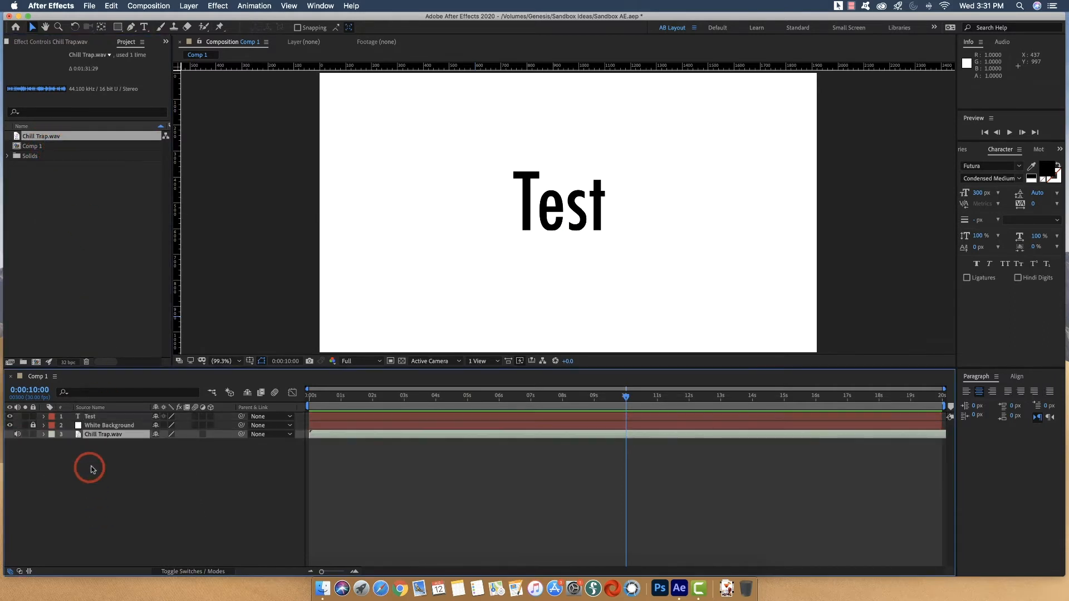
click(53, 444)
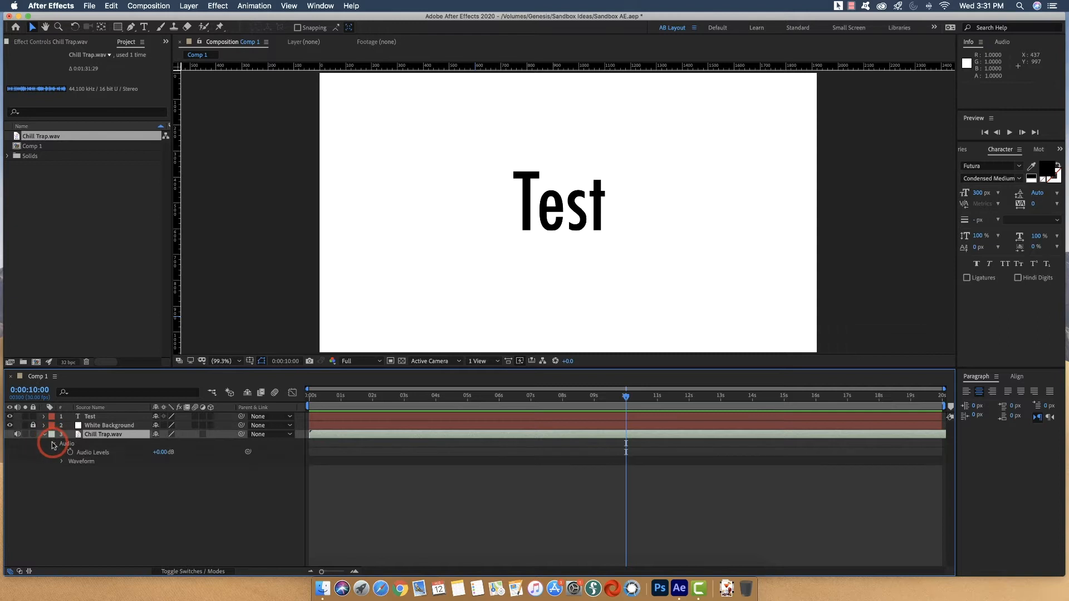
click(61, 462)
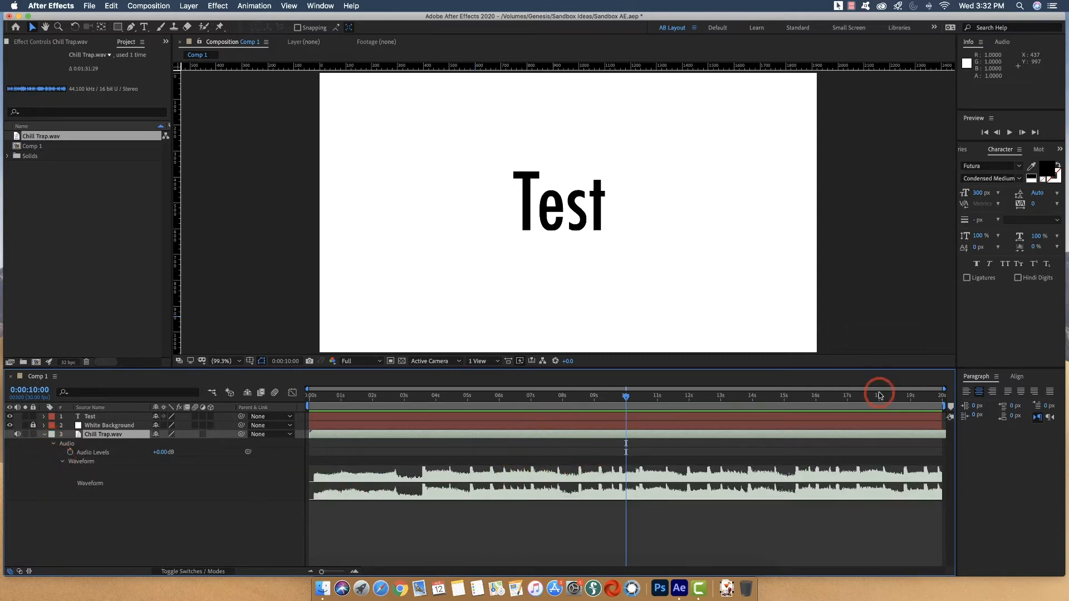
Examine the Chill Trap.wav waveform up close around 4 to 7 and 9 to 12 seconds, ending with the full 20-second range.
drag(941, 388, 976, 410)
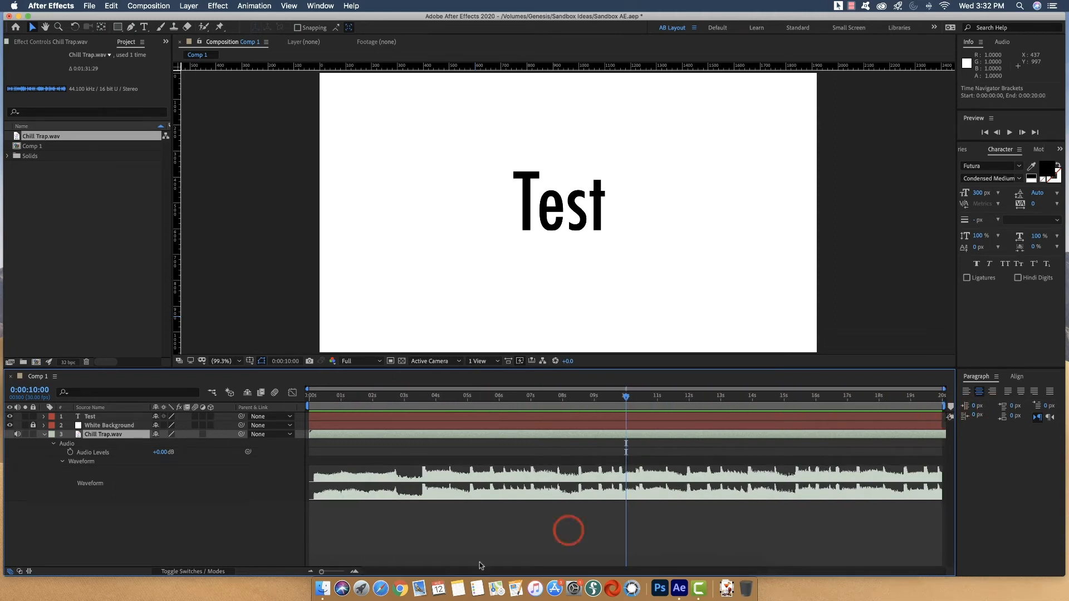
drag(321, 572, 640, 424)
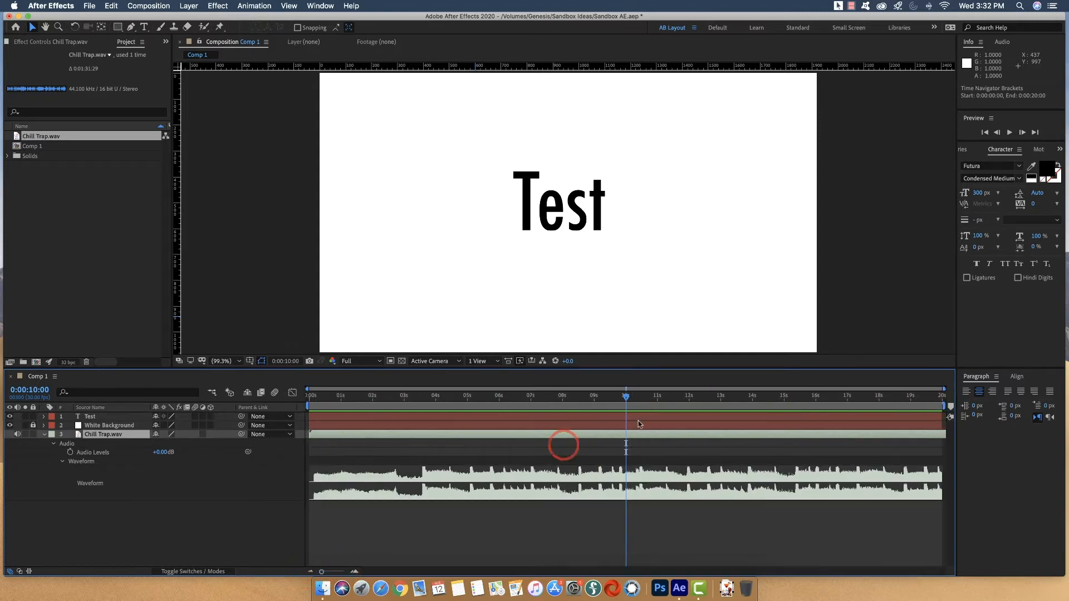
drag(943, 389, 719, 388)
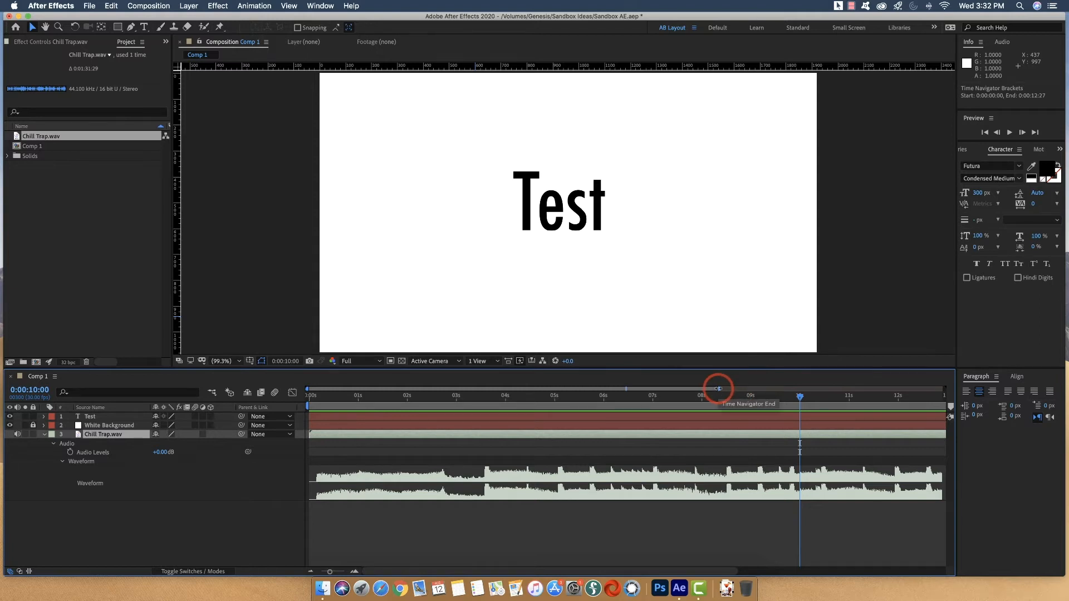
drag(719, 389, 495, 389)
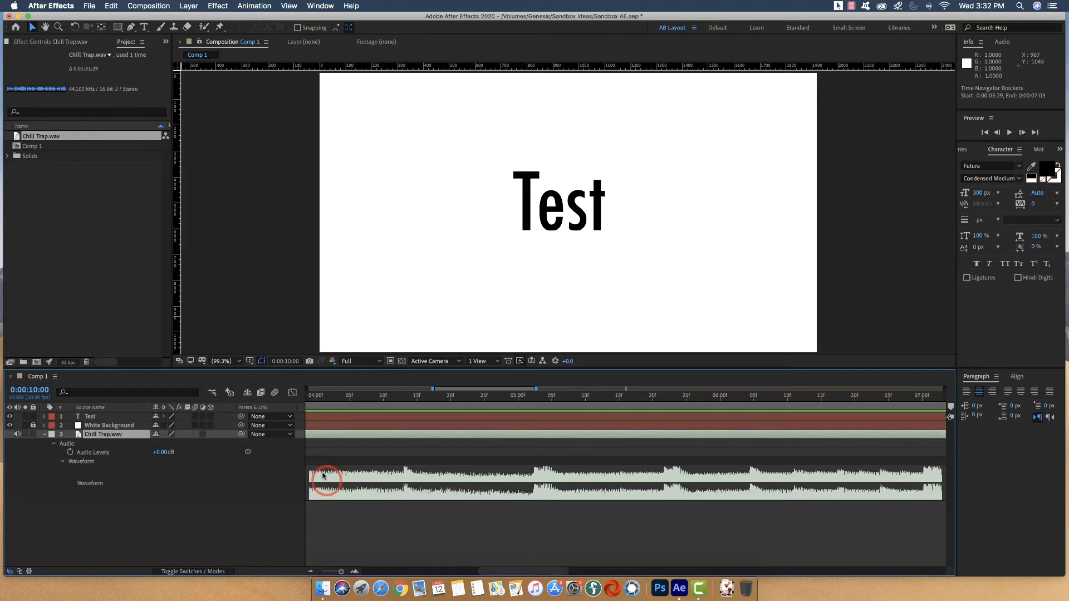
drag(477, 391, 636, 397)
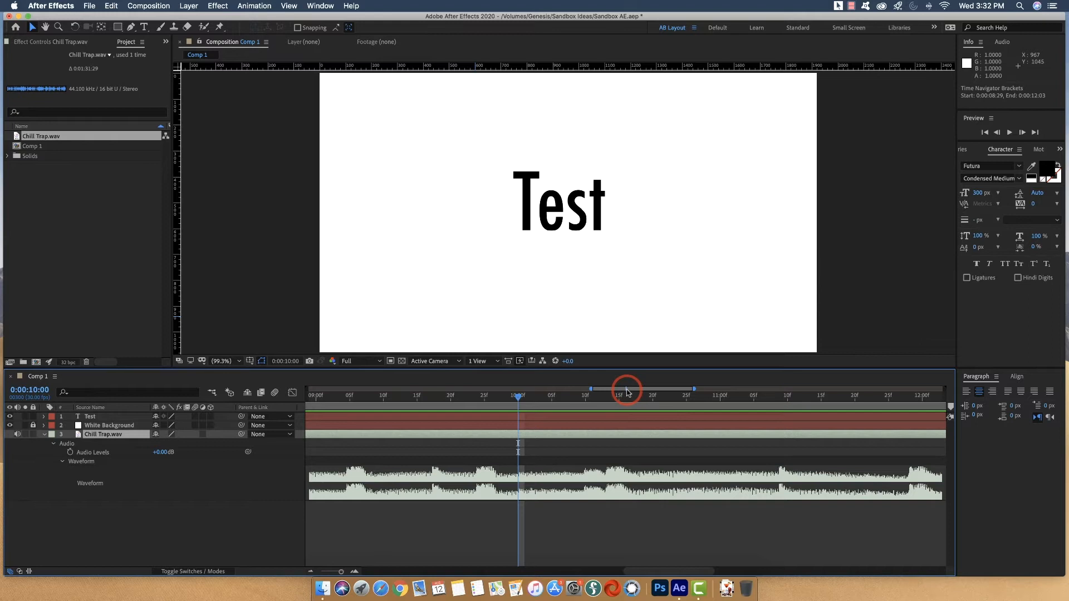
mouse_move(517, 397)
mouse_down()
mouse_move(573, 395)
mouse_move(599, 407)
mouse_move(575, 394)
mouse_move(525, 396)
mouse_up()
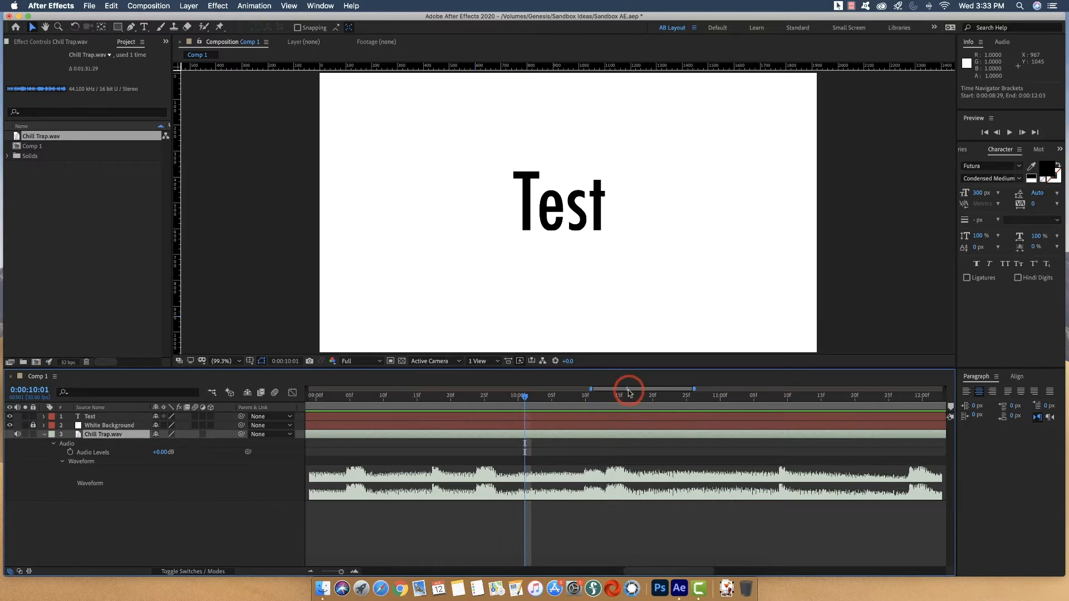
drag(637, 392, 267, 396)
drag(684, 389, 967, 380)
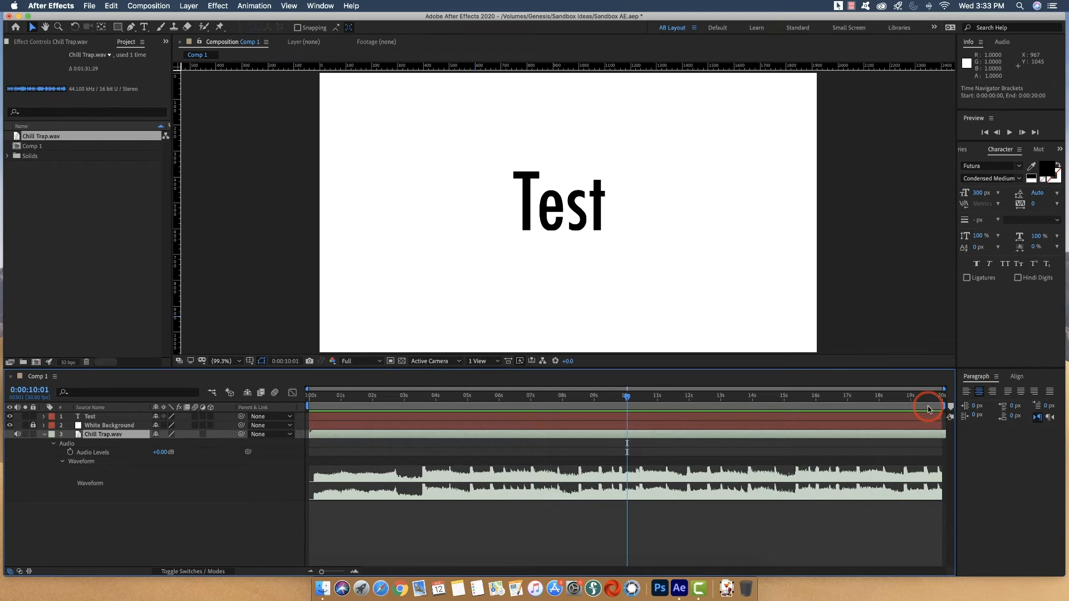
Move the current time indicator to 0:00:08:29.
drag(627, 398, 626, 399)
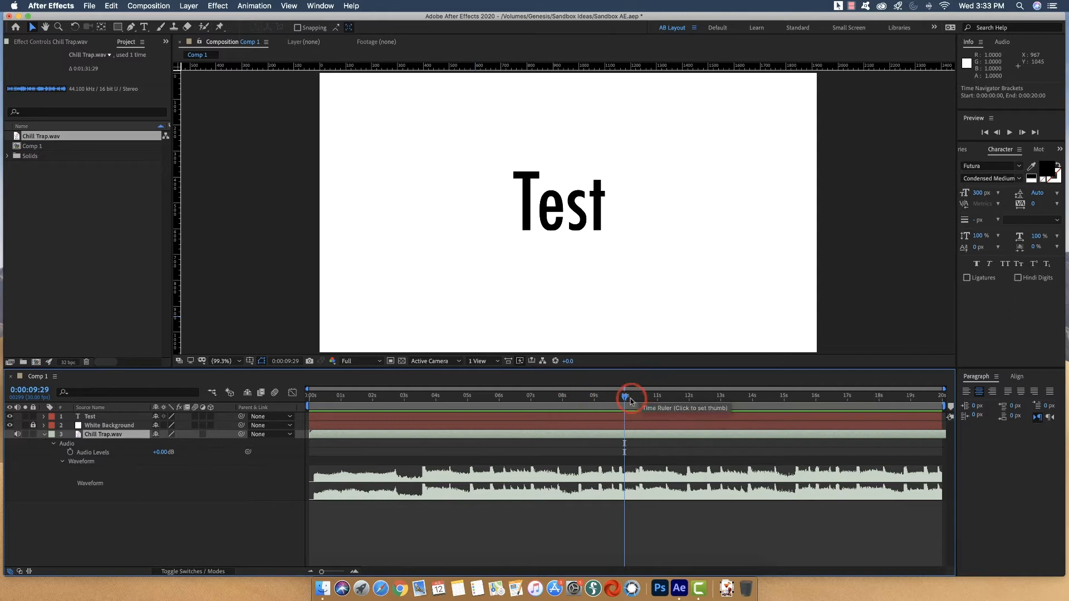
drag(623, 396, 593, 400)
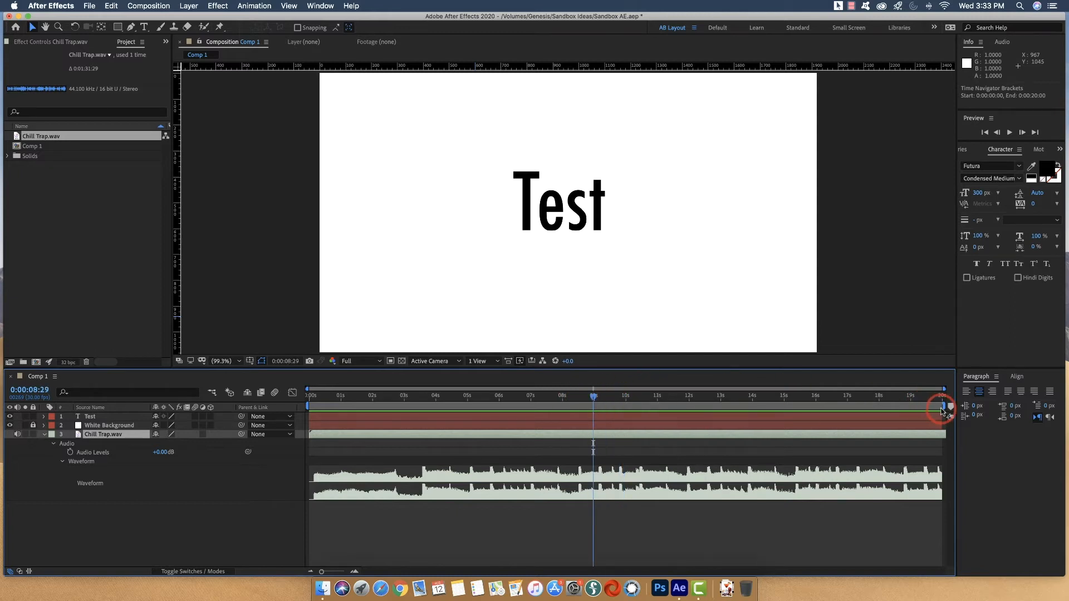
End the work area at 0:00:09:29 and trim the composition to that work area.
drag(946, 408, 629, 405)
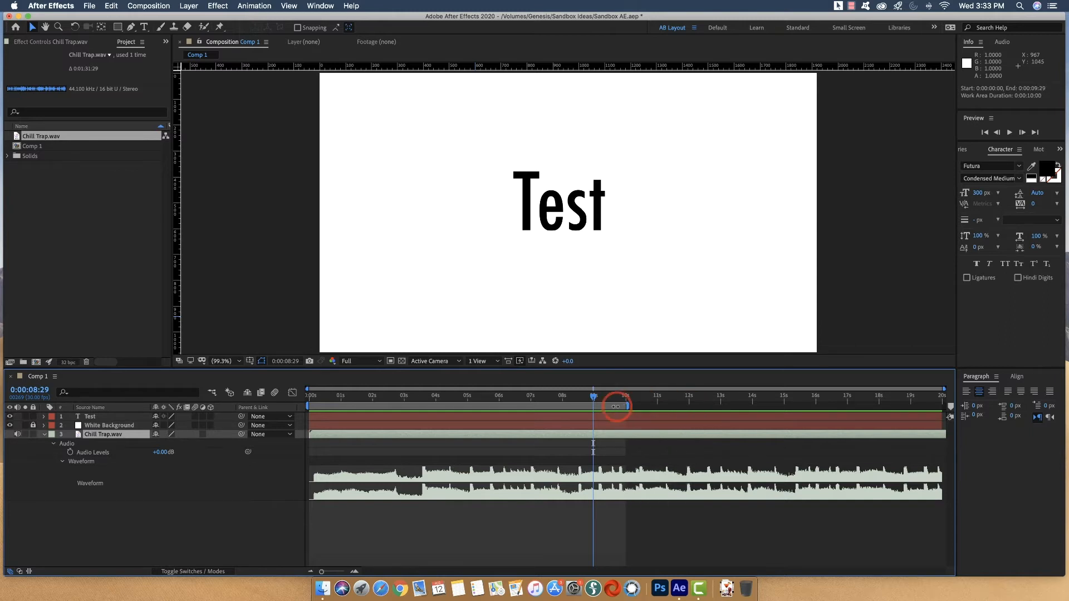
right_click(611, 408)
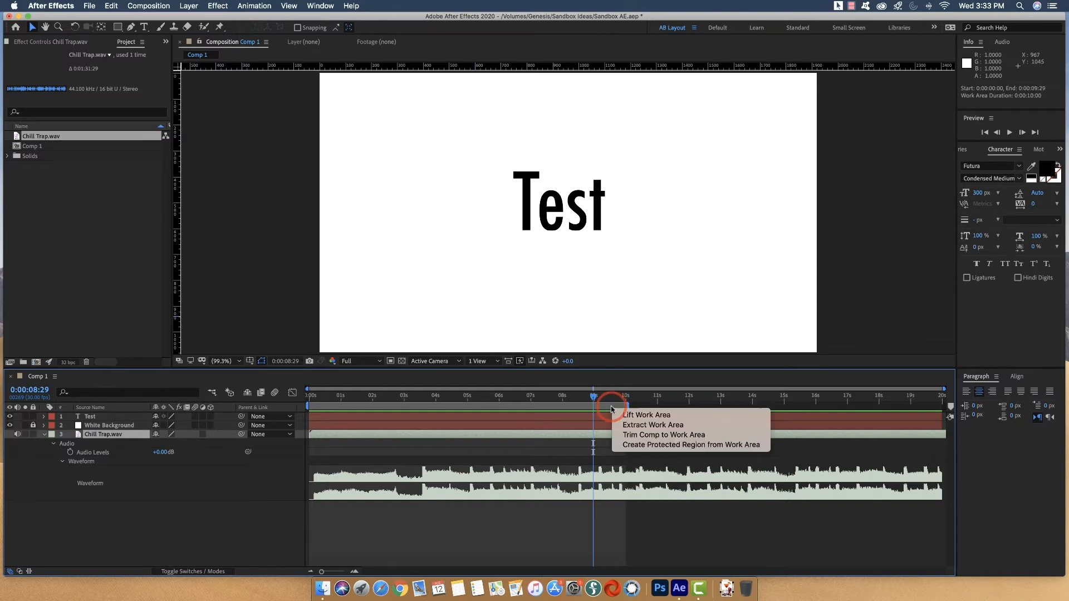
click(643, 435)
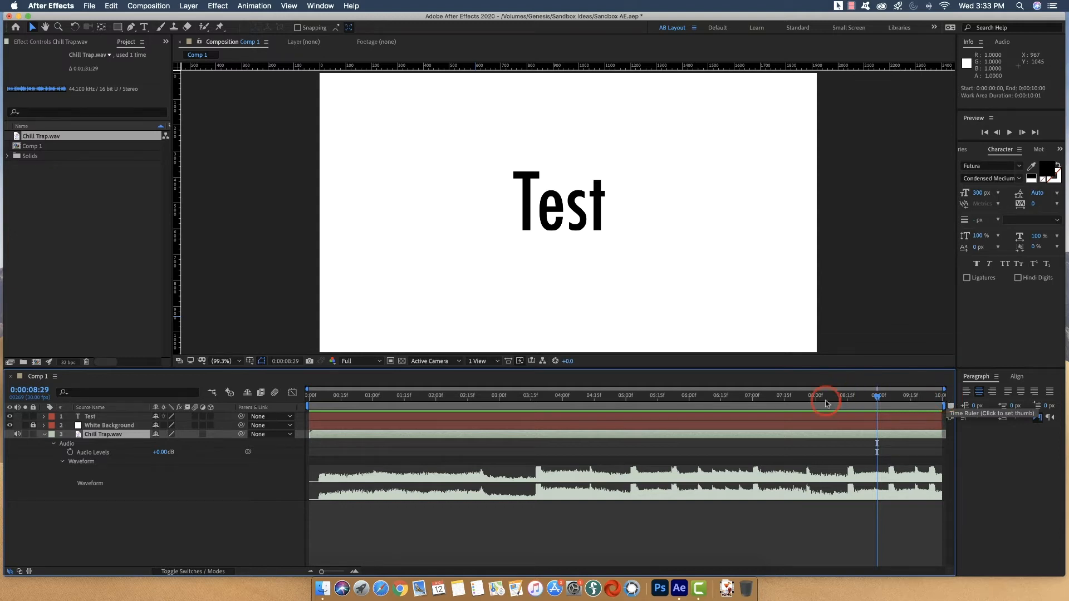
Undo the trim to the ten-second work area, then restore the full 20-second timeline range and work area.
key(super+z)
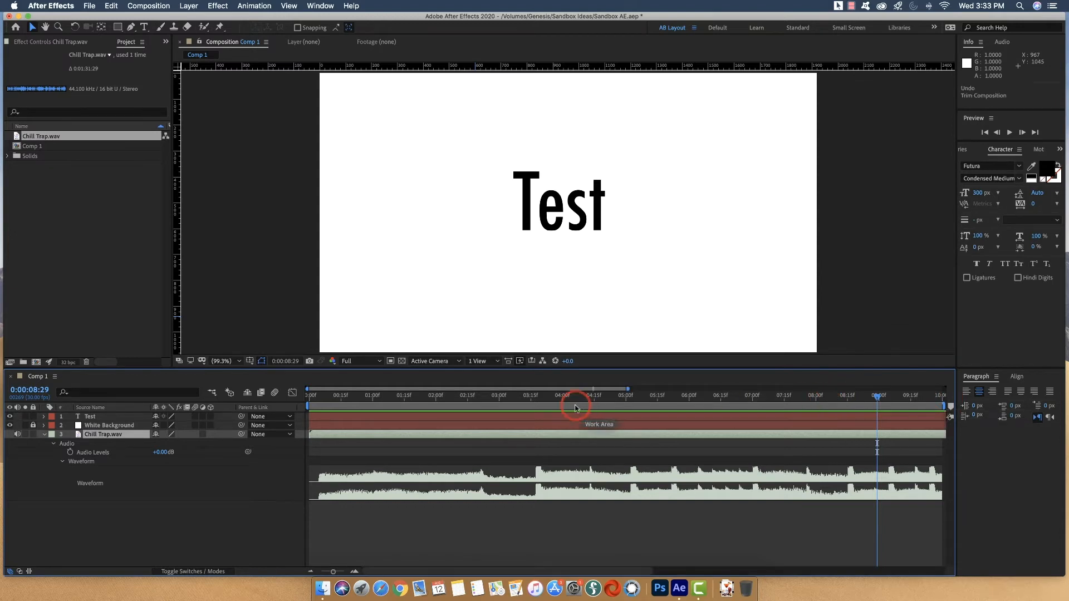
drag(628, 388, 1037, 390)
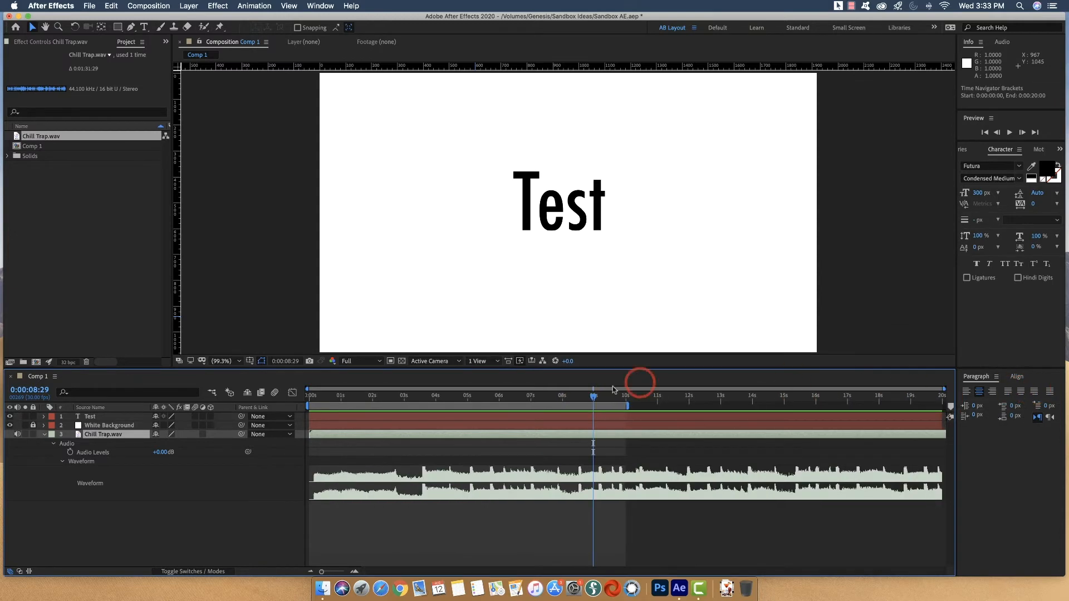
drag(629, 406, 1066, 419)
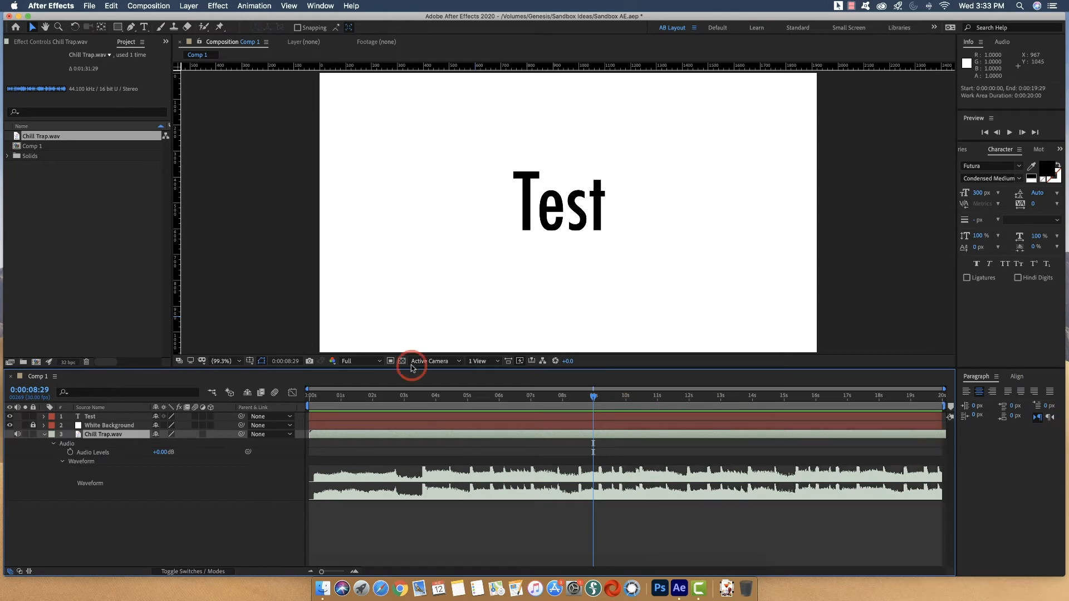
Delete the Chill Trap.wav layer from Comp 1 and select the Test text layer.
mouse_move(119, 437)
mouse_down()
mouse_move(121, 263)
mouse_move(119, 437)
mouse_up()
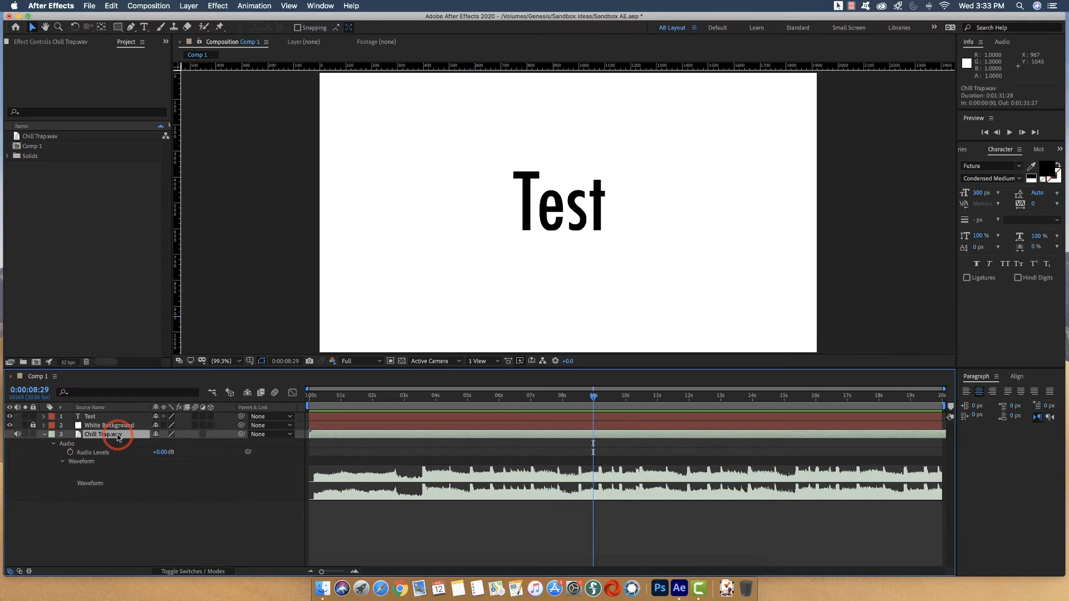
key(Delete)
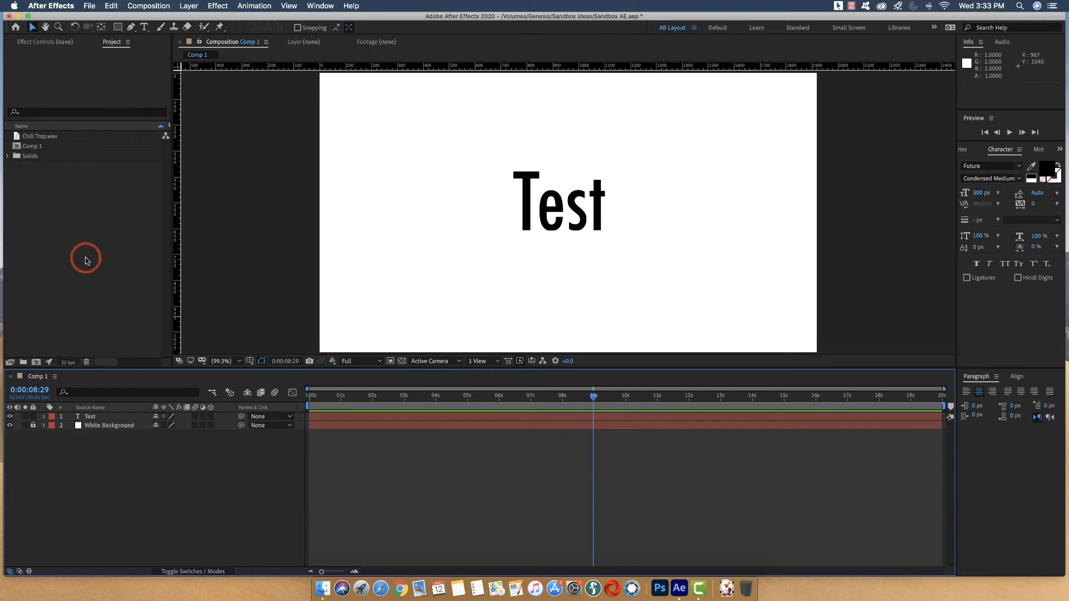
click(90, 417)
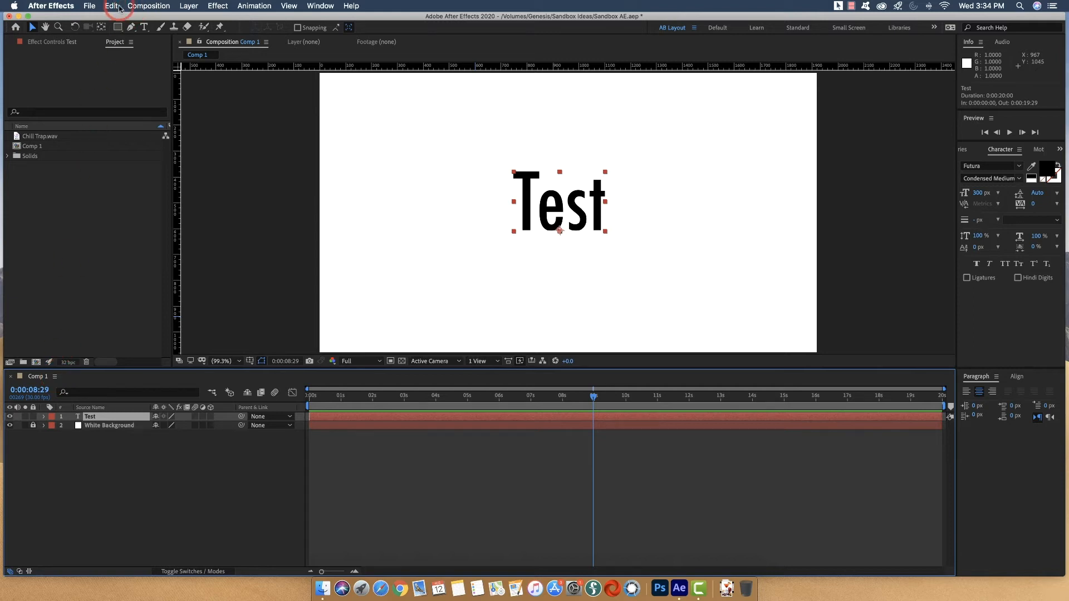
Create a new composition named Test 2, keeping the offered 1920 x 1080, 30 fps and 20-second settings.
click(148, 5)
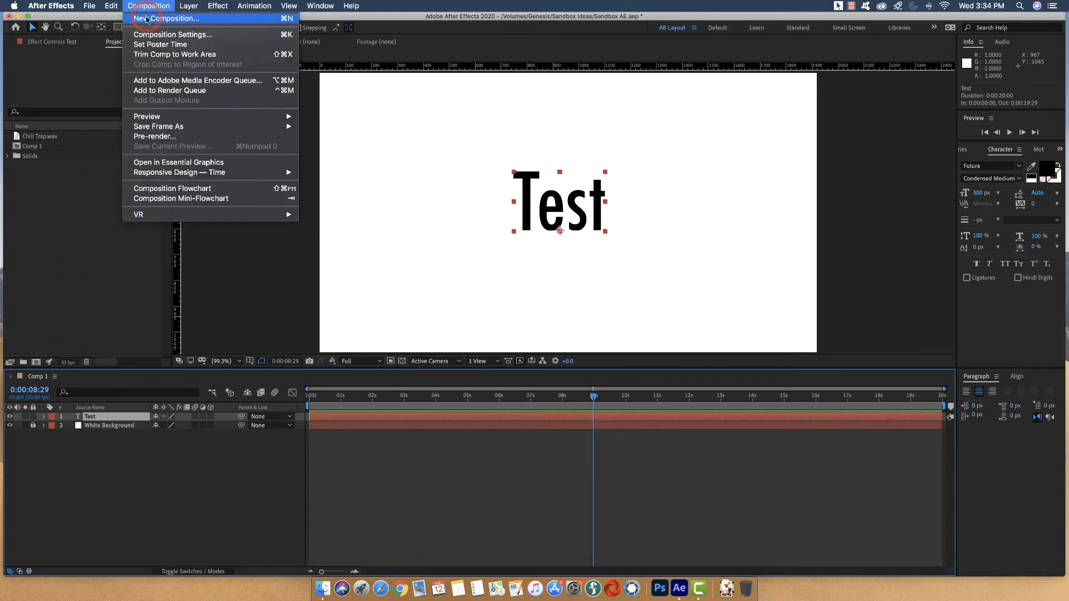
click(148, 18)
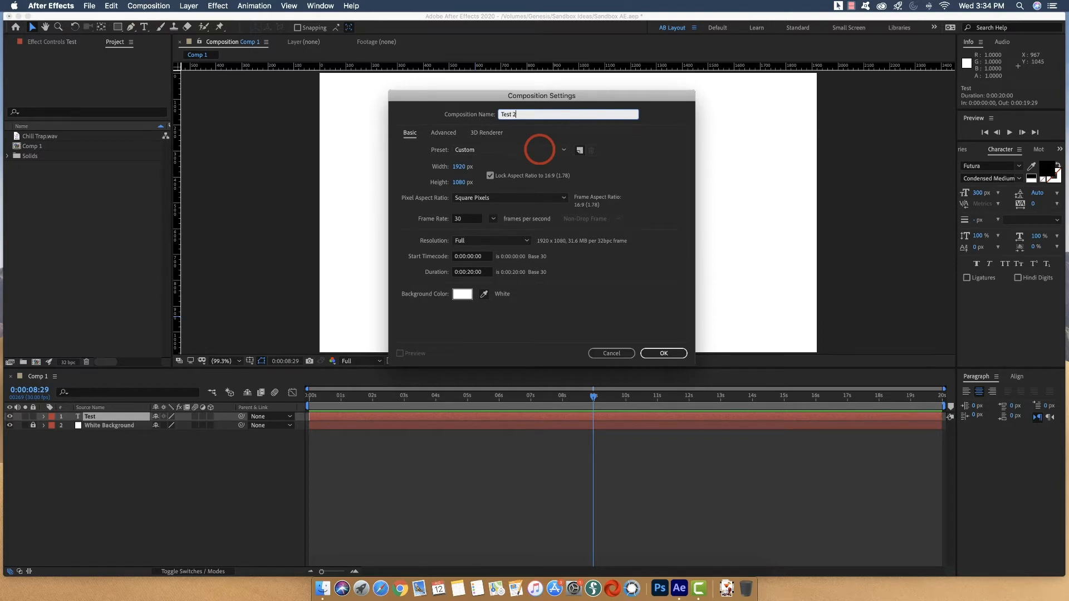
key(Return)
Switch between the Comp 1 and Test 2 timelines, and close the Test 2 timeline to return to Comp 1.
click(40, 378)
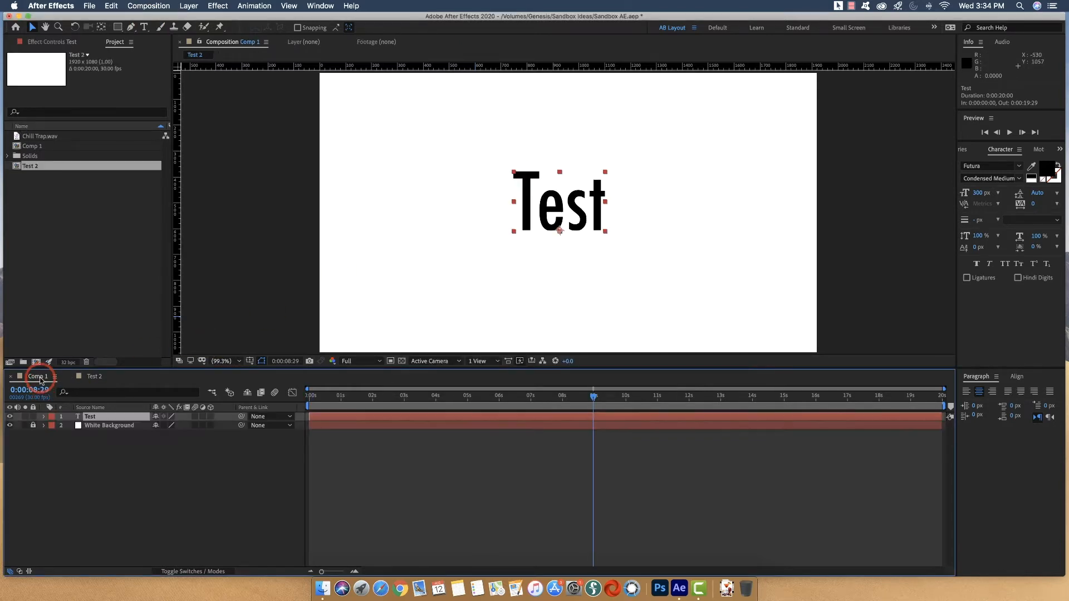
click(92, 377)
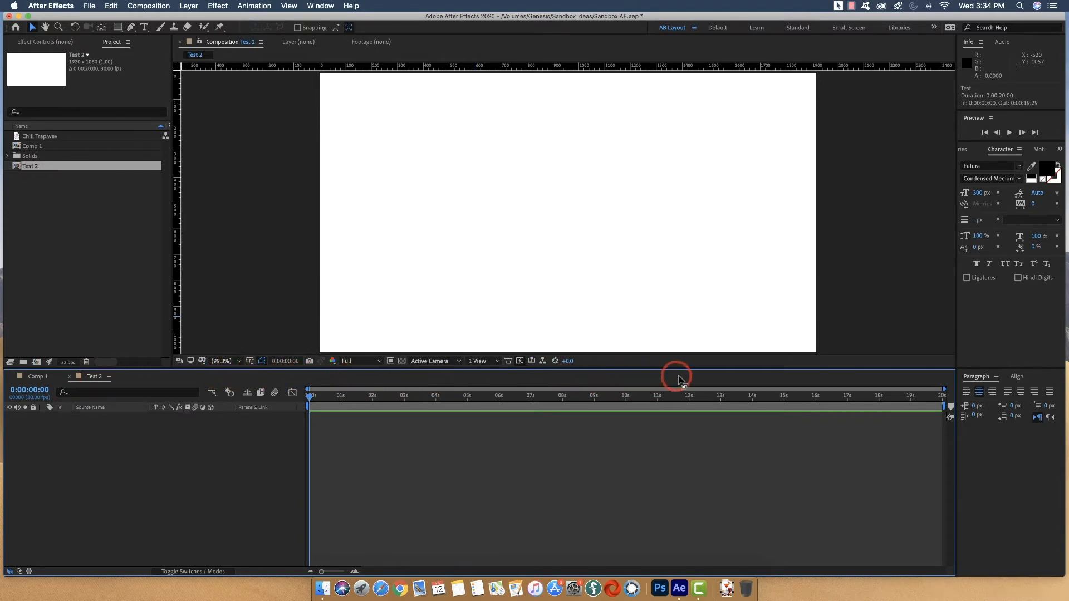
click(70, 377)
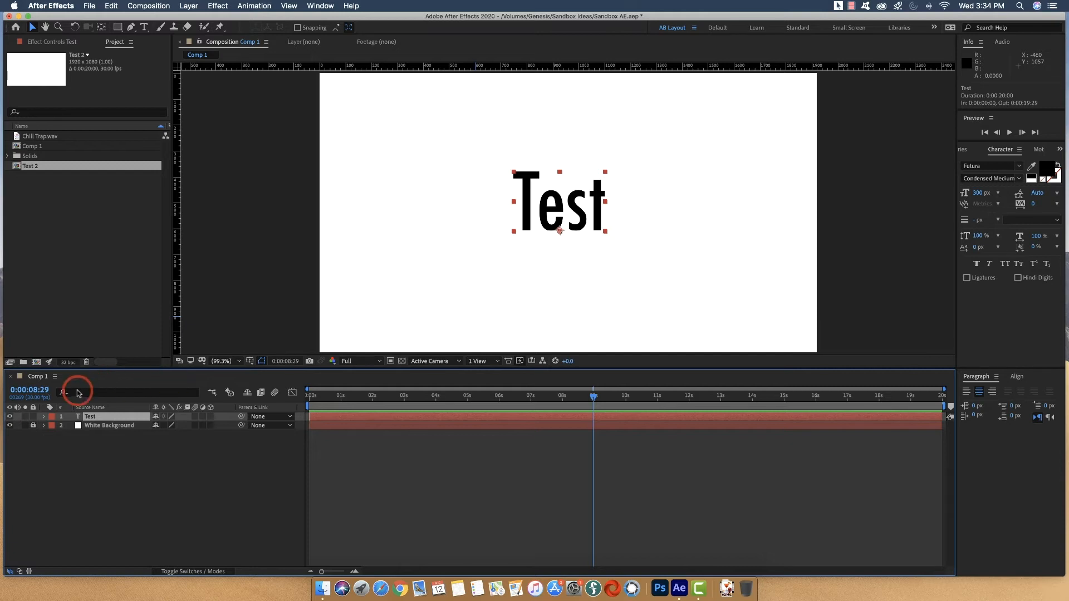
Toggle the Test layer's 3D switch on and off, leaving it on.
click(211, 417)
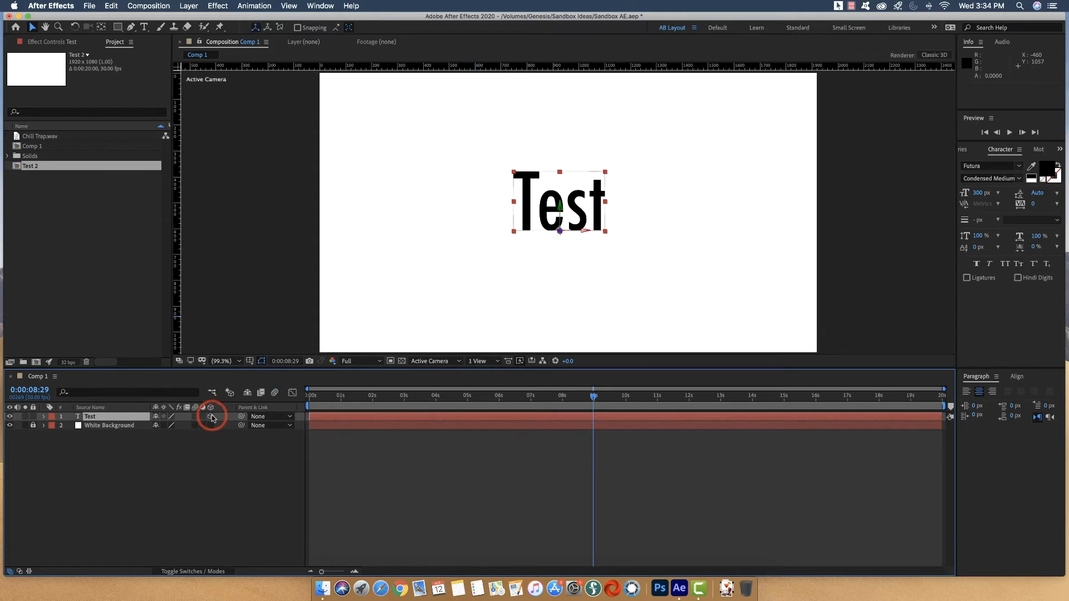
click(212, 417)
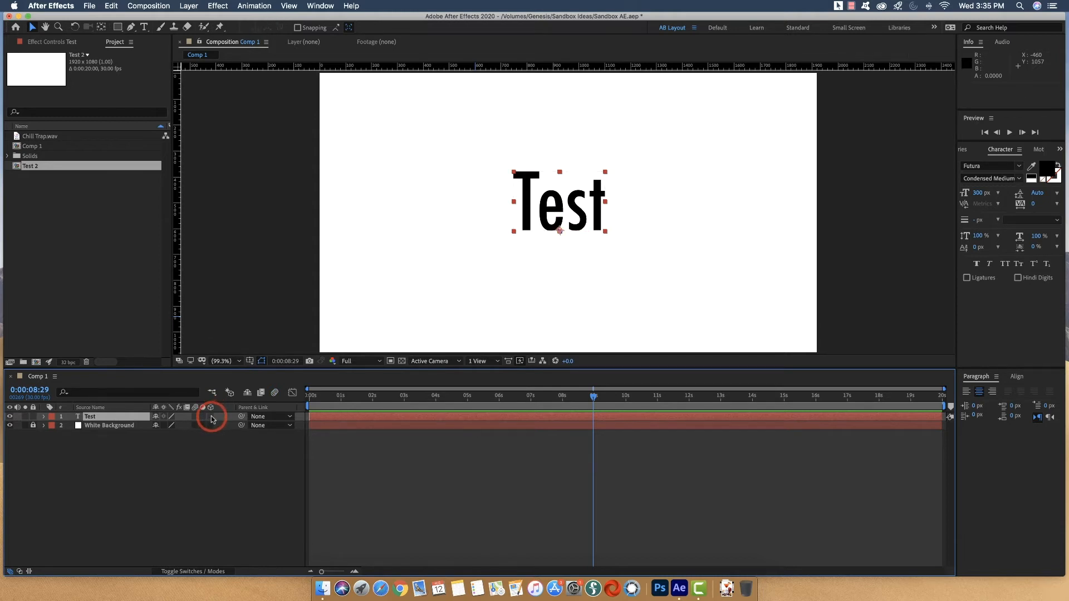
click(211, 417)
Move the Test layer right, down and toward the camera along its 3D axes to about 1074.9, 660.9, -520.
click(564, 209)
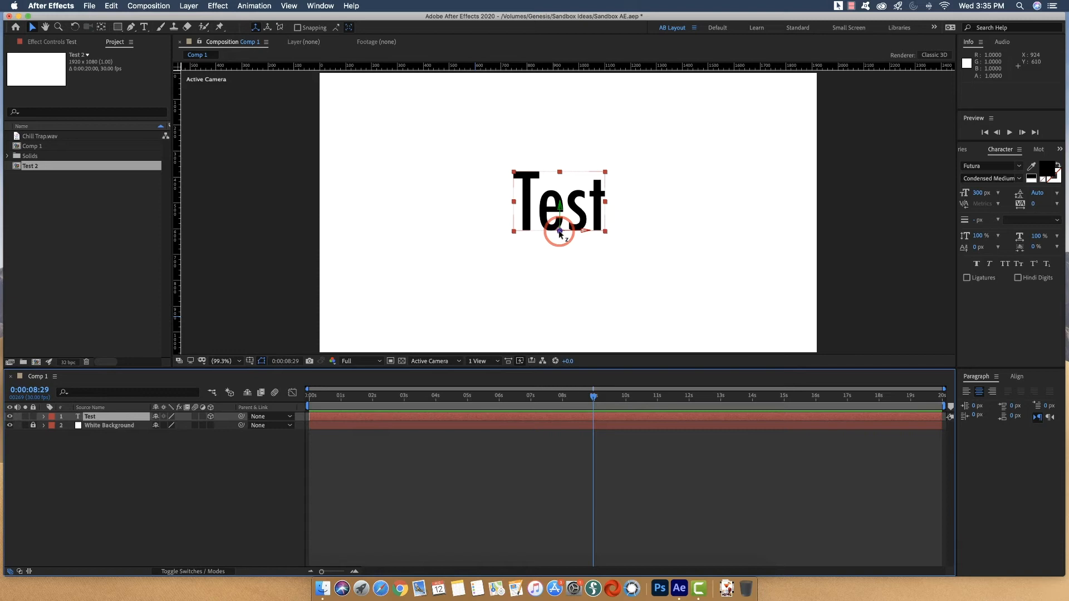
click(561, 208)
drag(562, 208, 615, 246)
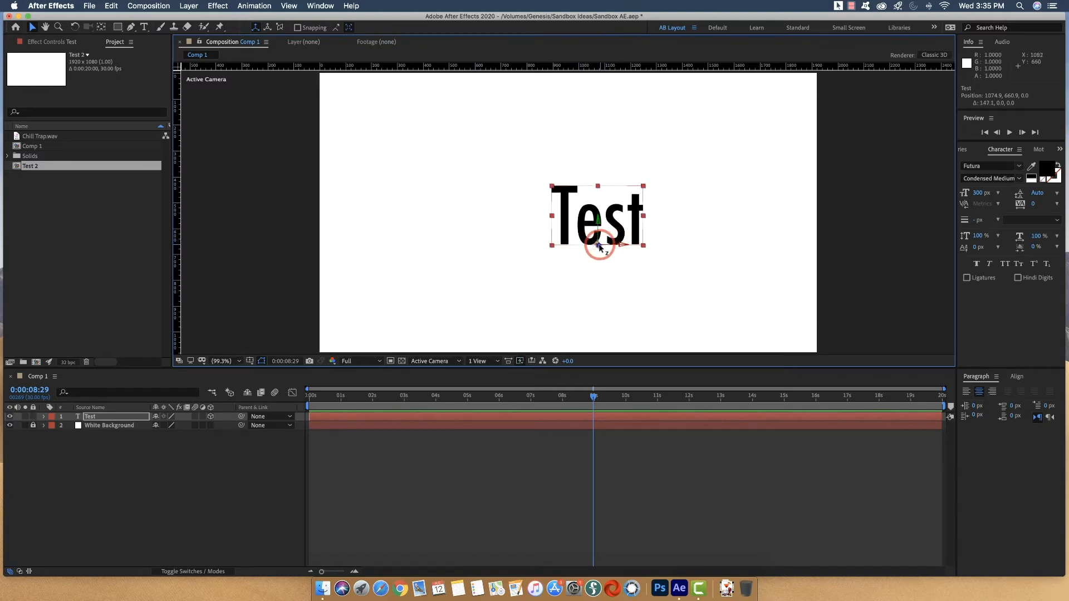
drag(598, 245, 609, 428)
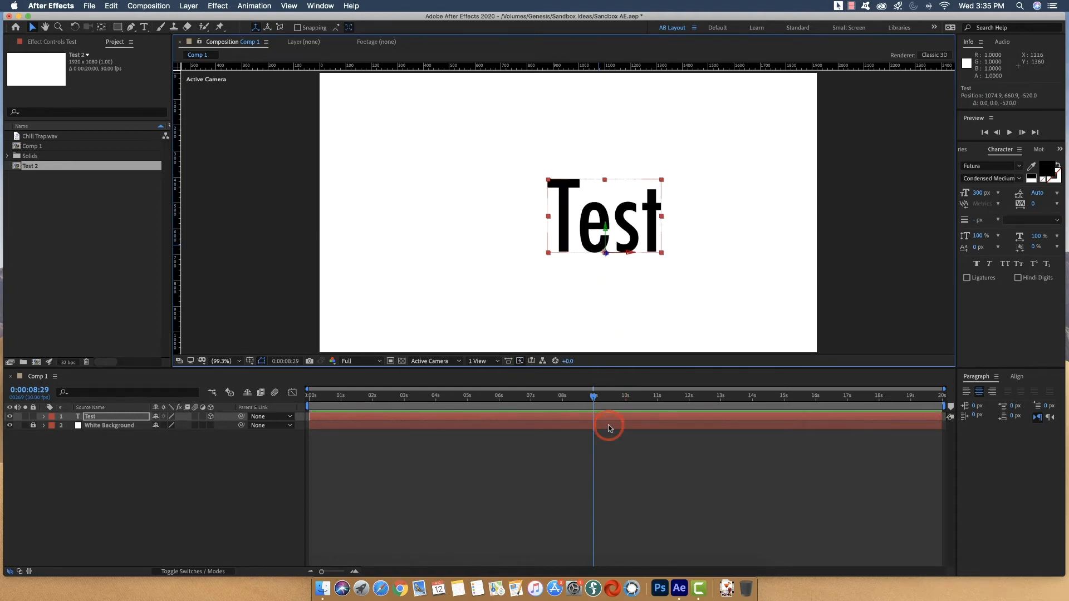
Undo all the 3D moves of the Test layer.
key(super+z)
key(super+z)
key(super+z)
key(super+z)
key(super+z)
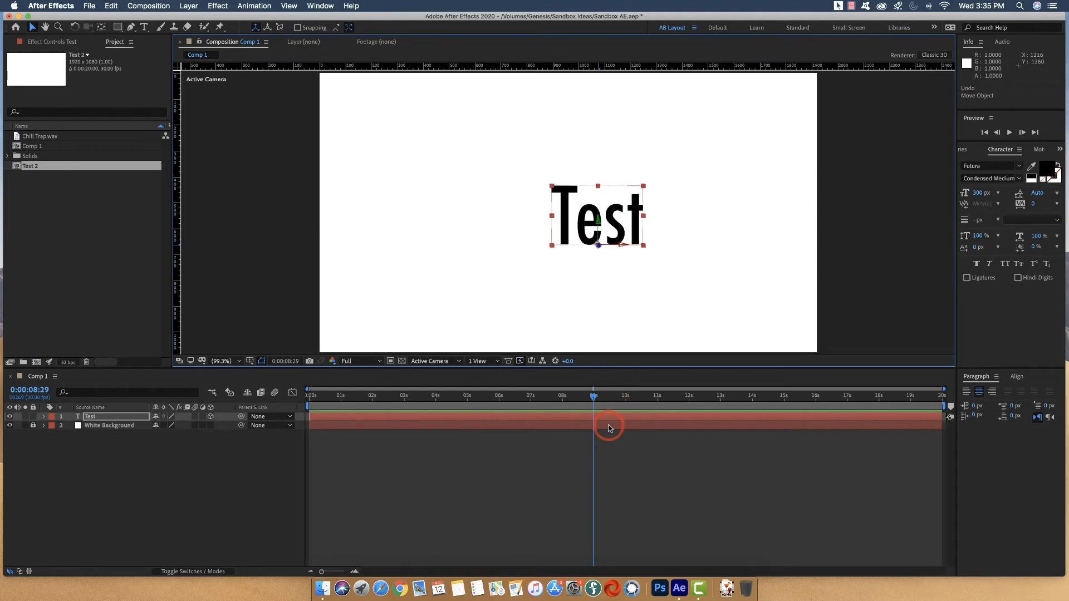
key(super+z)
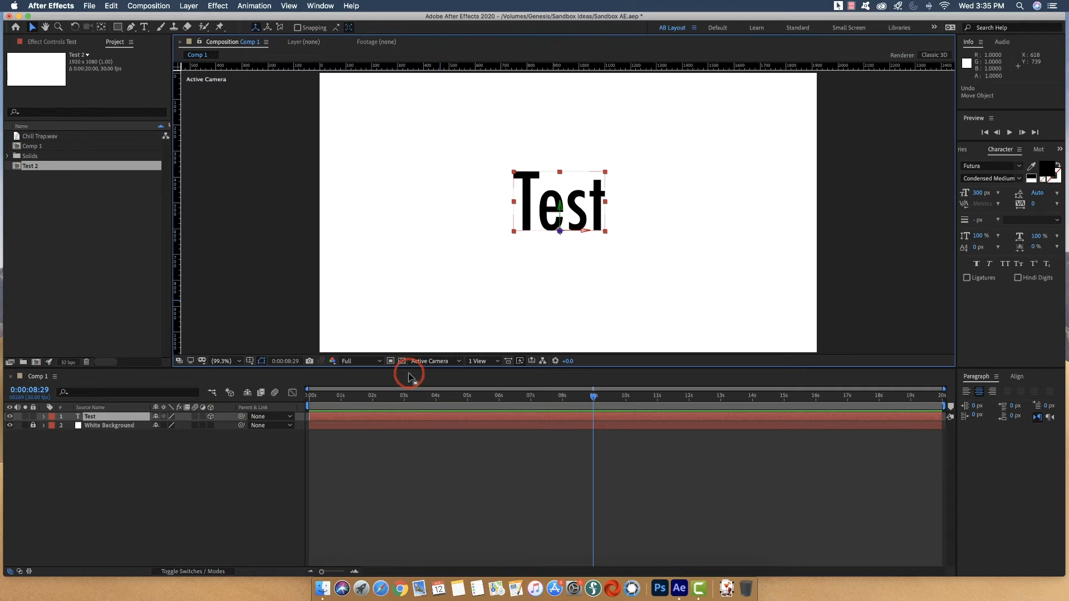
Look through the available 3D view directions and set the composition viewer to 2 Views - Horizontal.
click(459, 362)
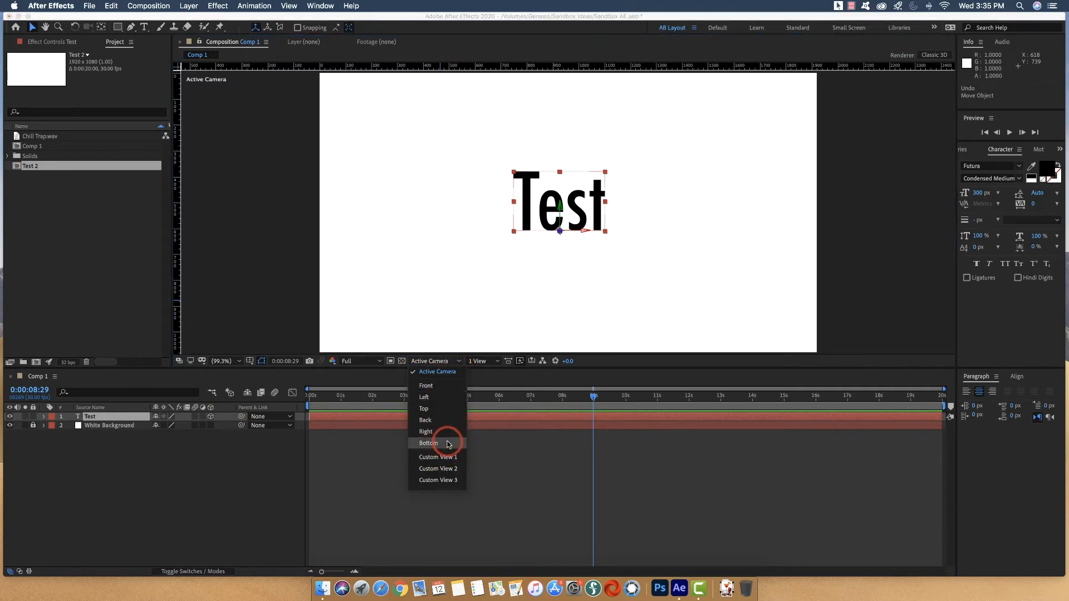
click(498, 363)
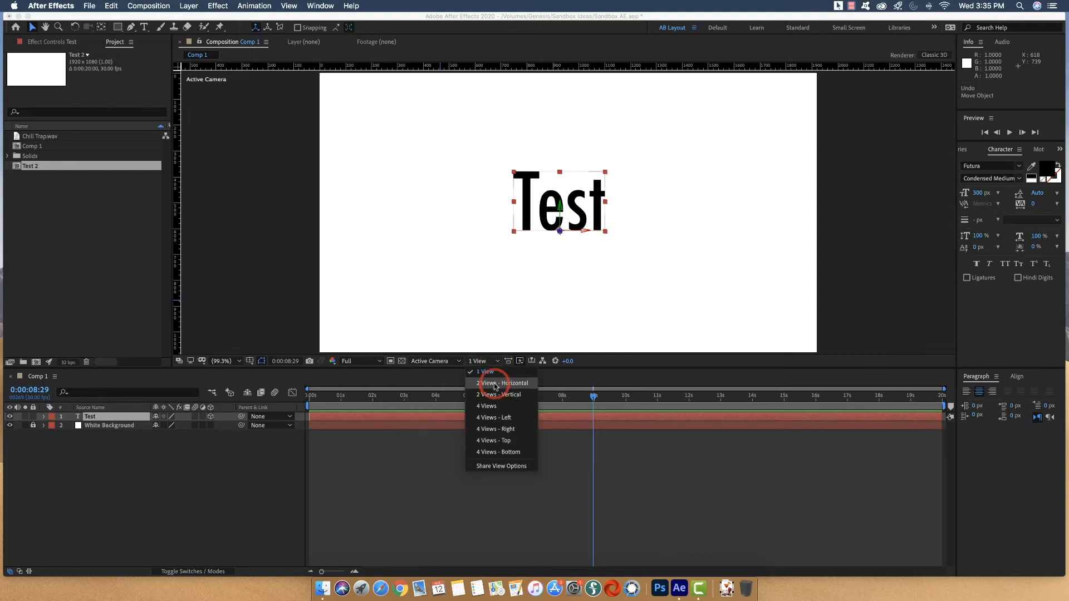
click(496, 384)
Alternate the active viewport between Top and Active Camera, and select the Test layer in the Top view.
click(363, 225)
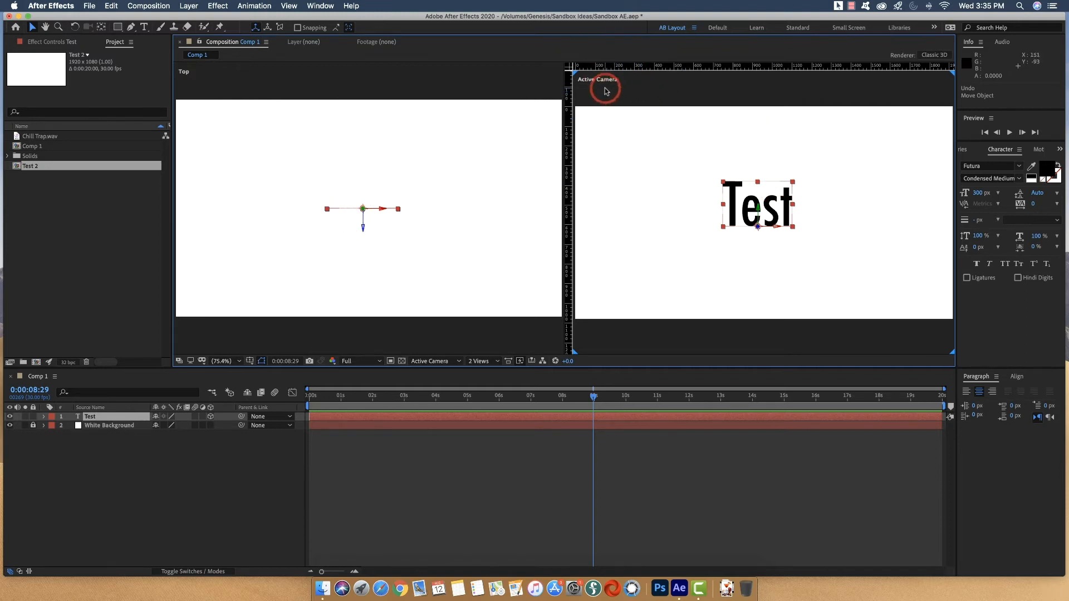
click(248, 81)
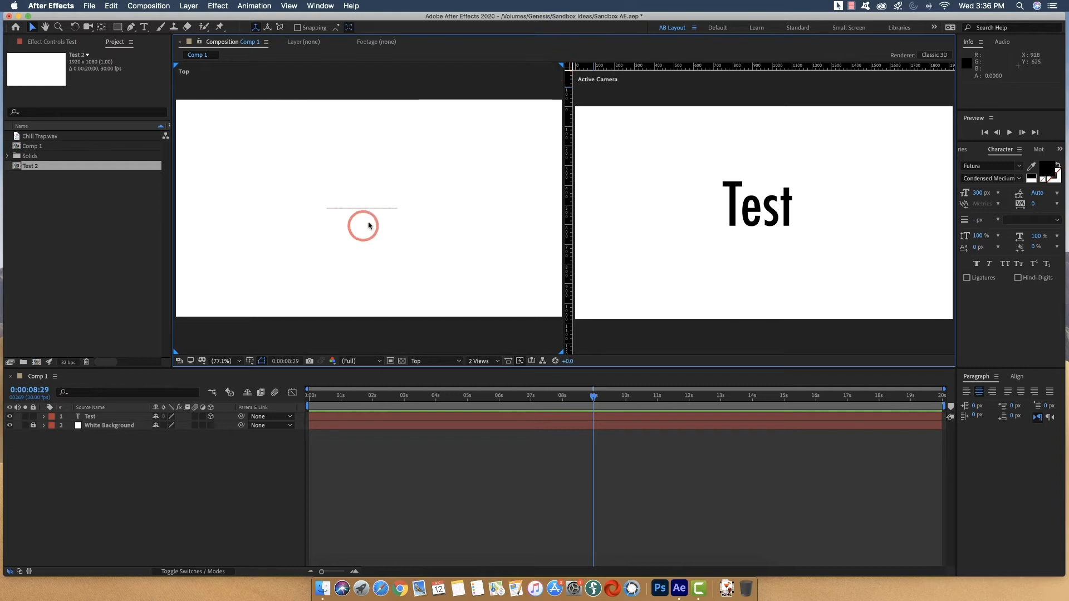
click(698, 97)
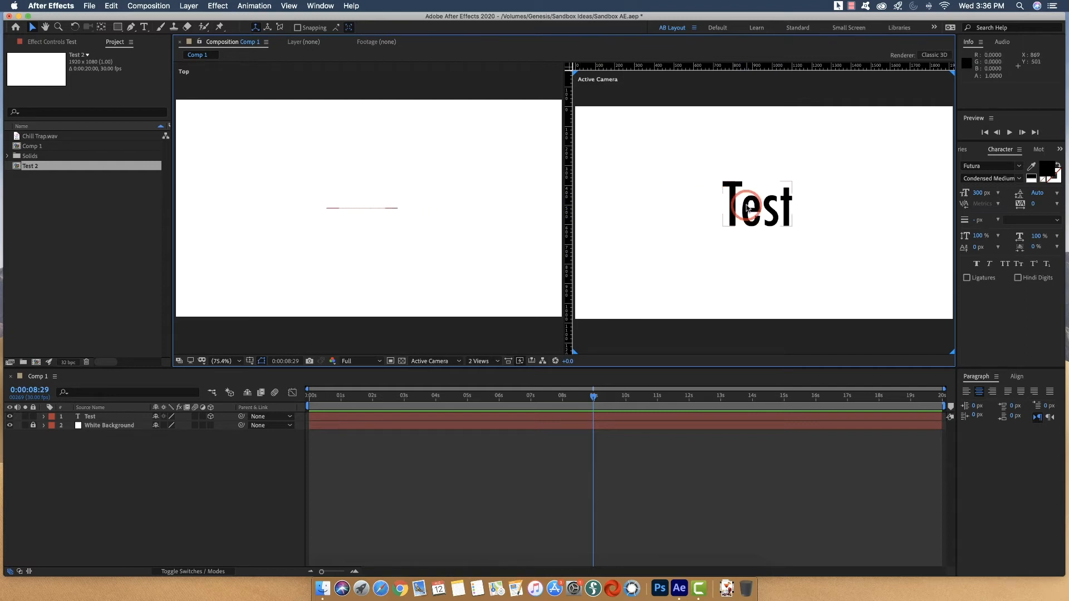
click(359, 209)
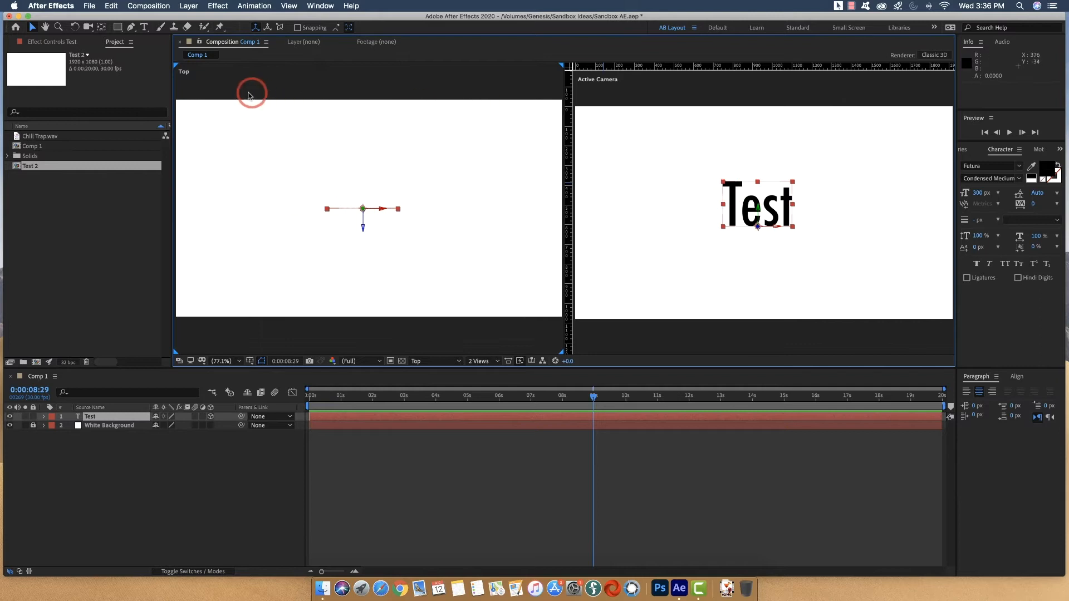
Display the composition in the 4 Views layout and in the 4 Views - Top layout.
click(489, 362)
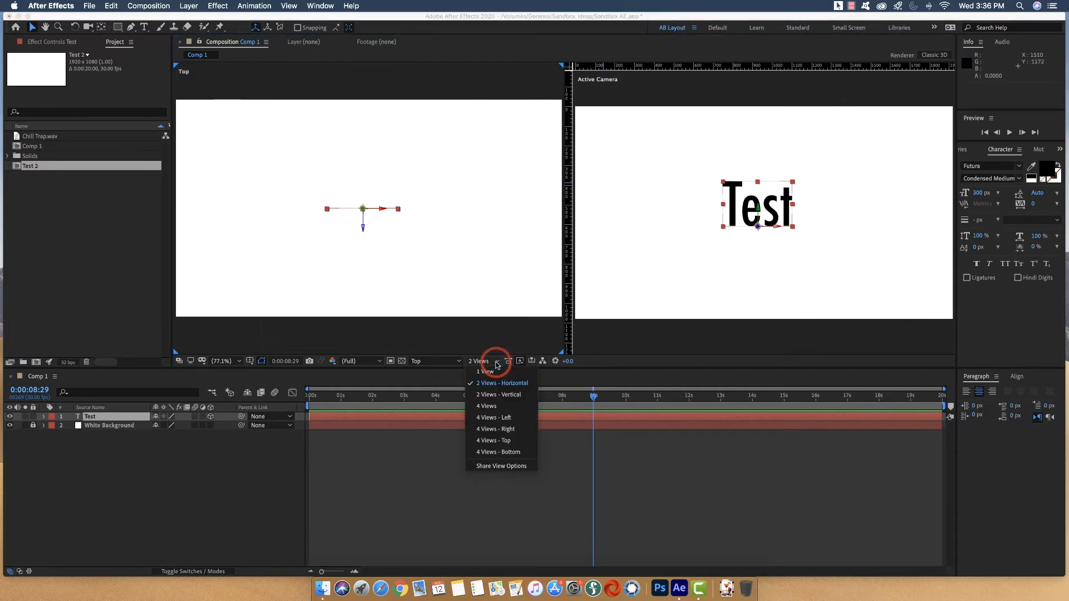
click(494, 406)
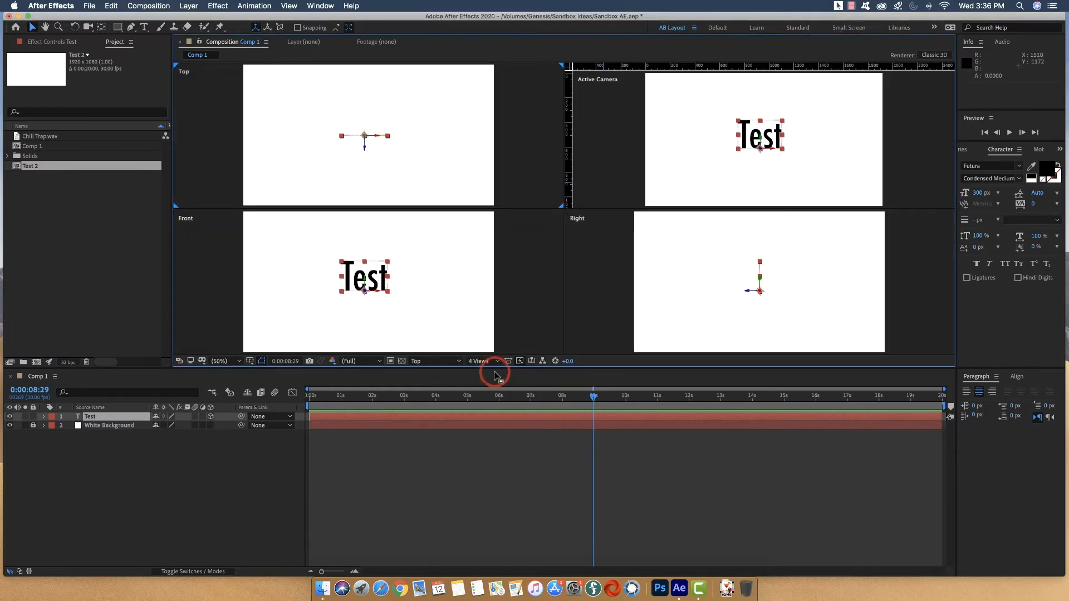
click(492, 362)
click(499, 440)
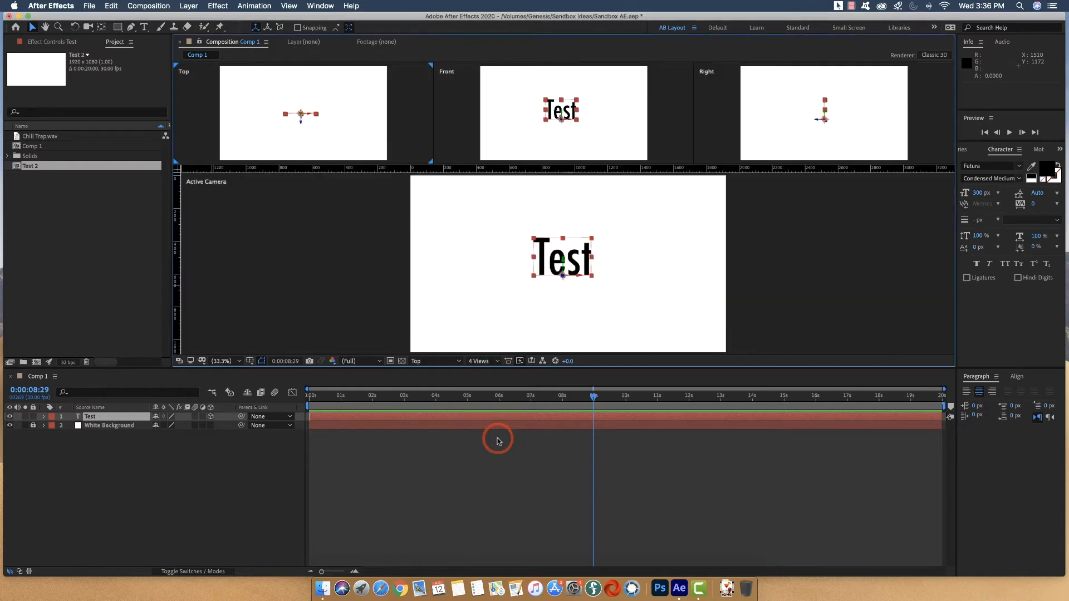
Return to 2 Views - Horizontal and move the Test layer along Z toward the camera to about -1141.6.
click(492, 362)
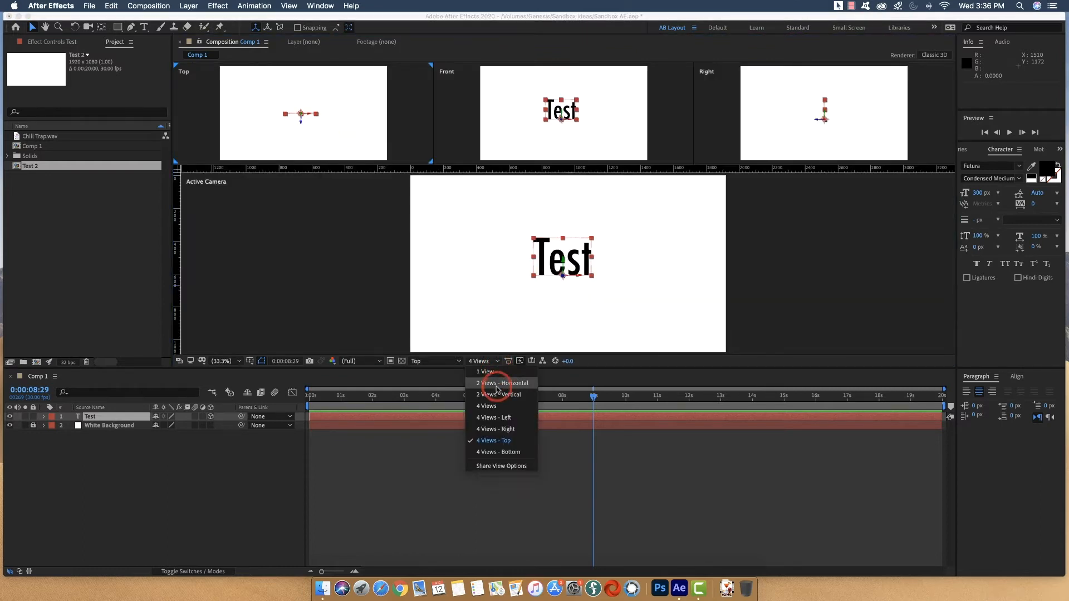
click(498, 384)
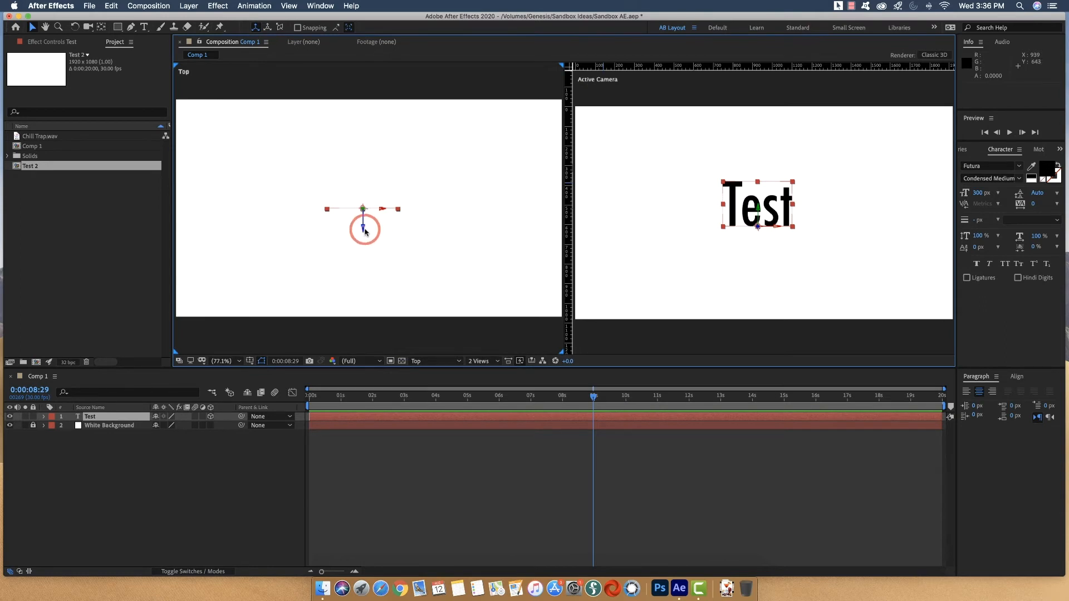
drag(363, 228, 358, 459)
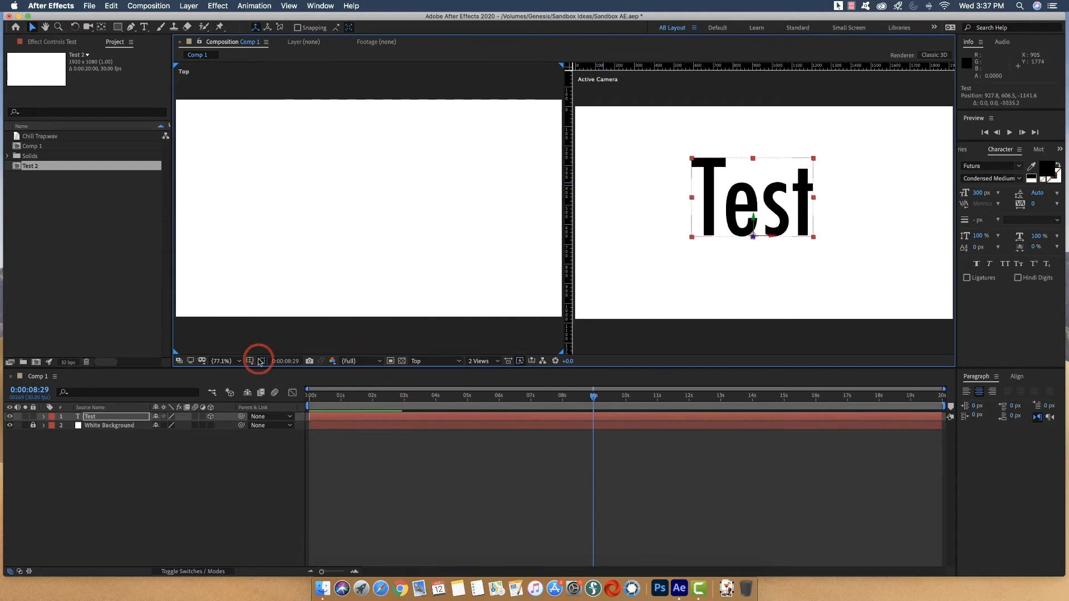
Move the Test layer back along Z in the Top view to about -13.6.
click(240, 360)
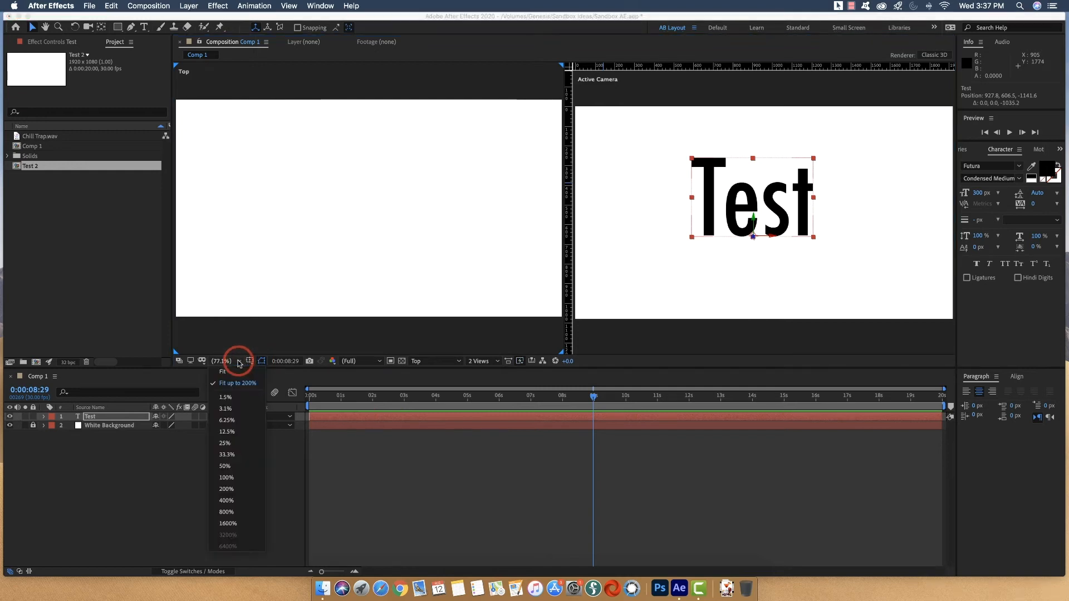
click(225, 466)
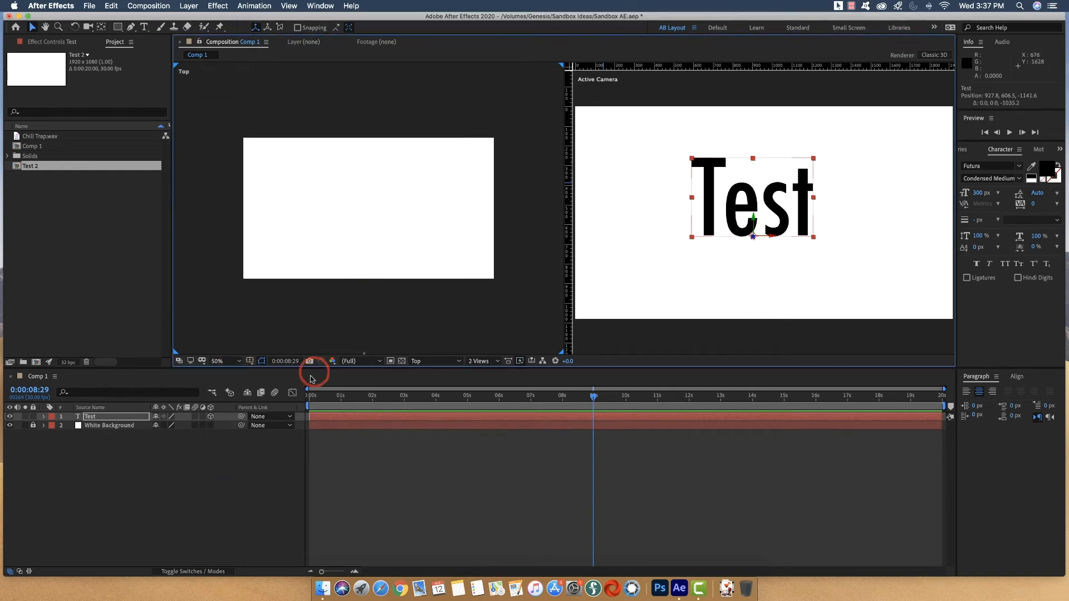
click(239, 361)
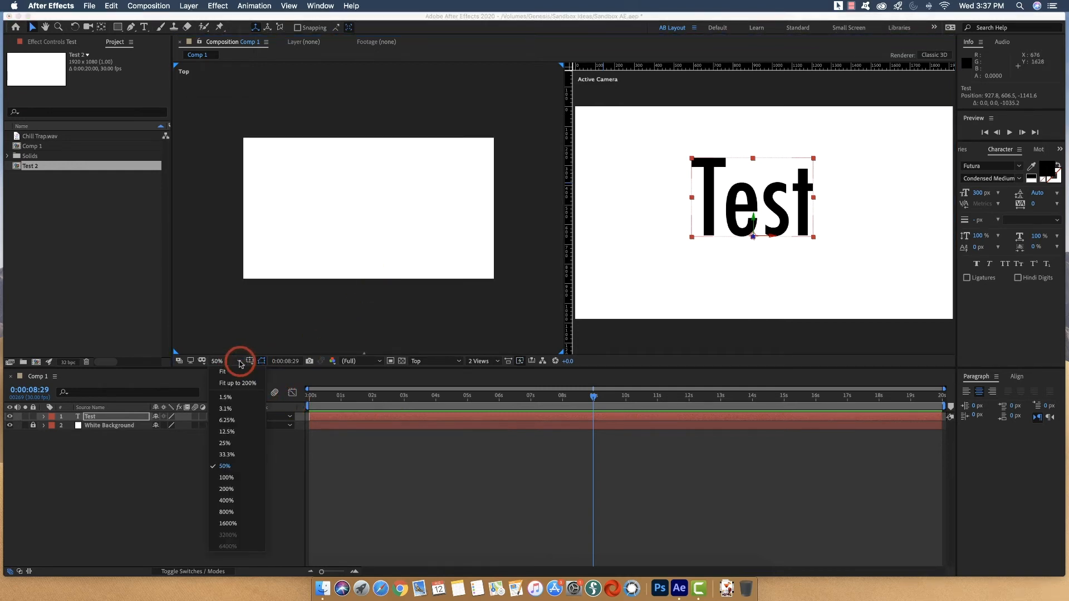
click(227, 455)
drag(366, 318, 382, 221)
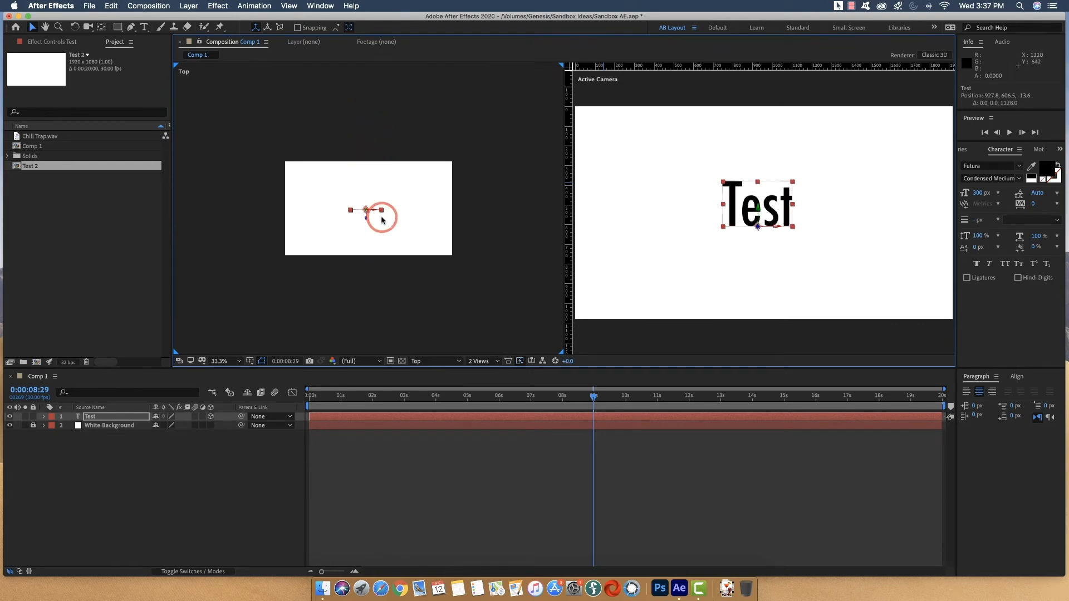
click(236, 361)
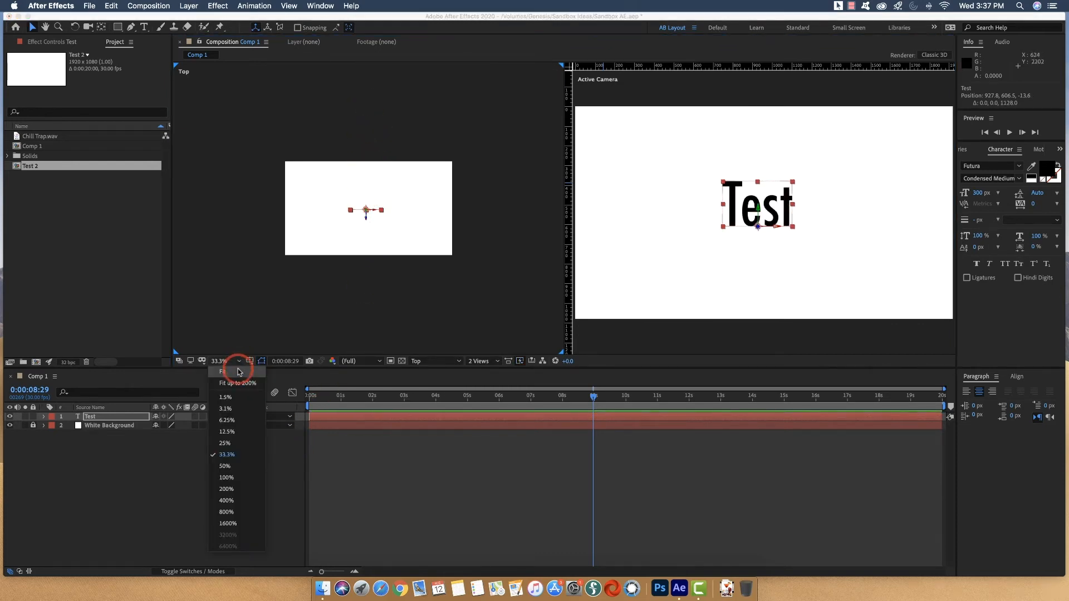
click(238, 372)
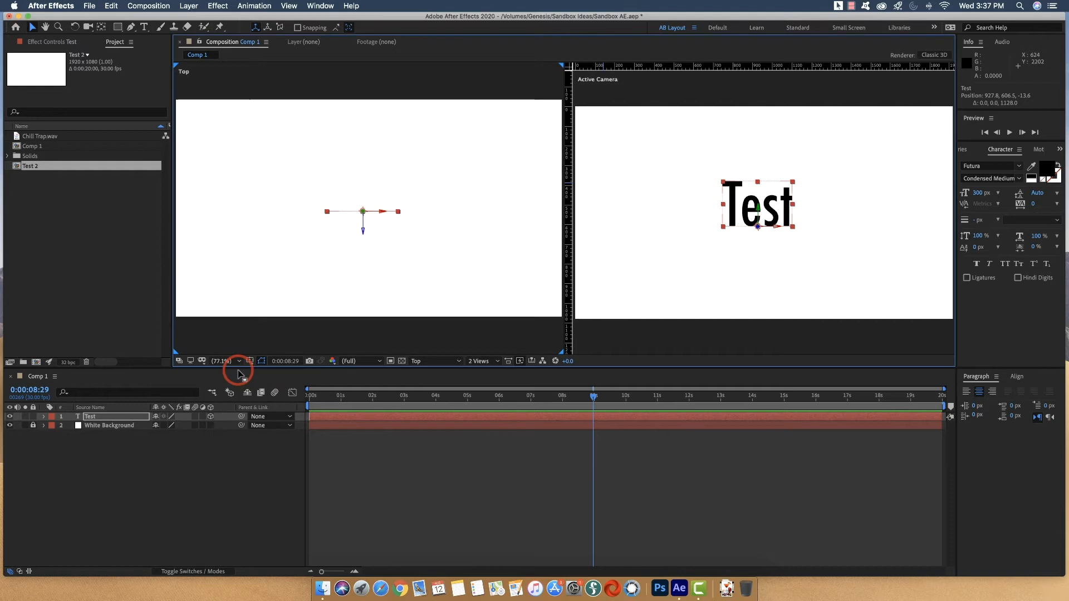
Set the composition viewer back to 1 View and turn off 3D for the Test layer.
click(496, 362)
click(498, 373)
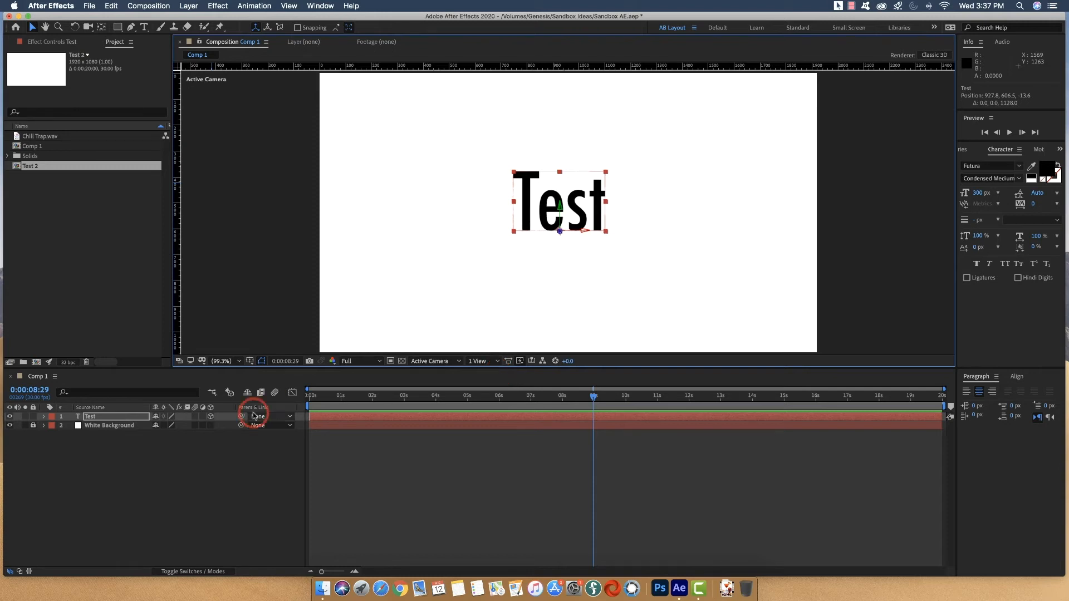
click(211, 417)
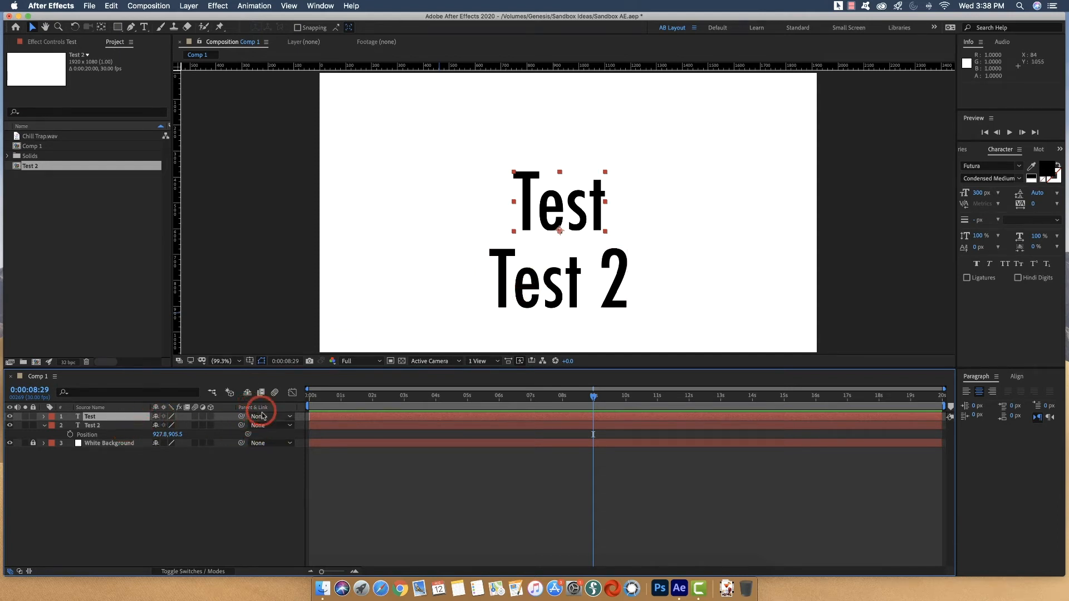
Parent the Test 2 layer to Test, and move the Test text in the composition to about 925.7, 580.3.
click(289, 426)
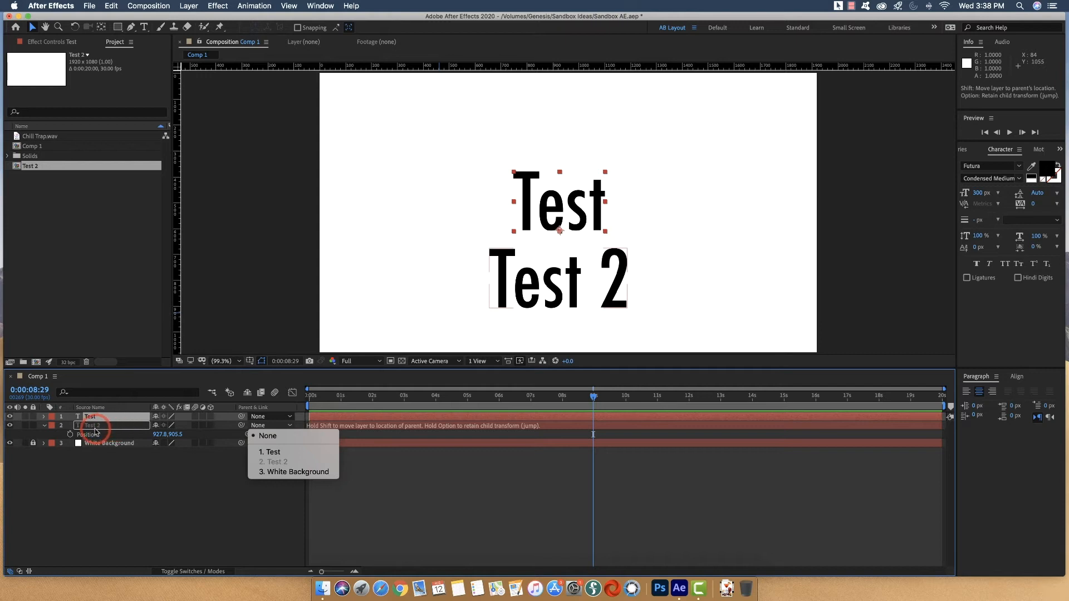
click(272, 453)
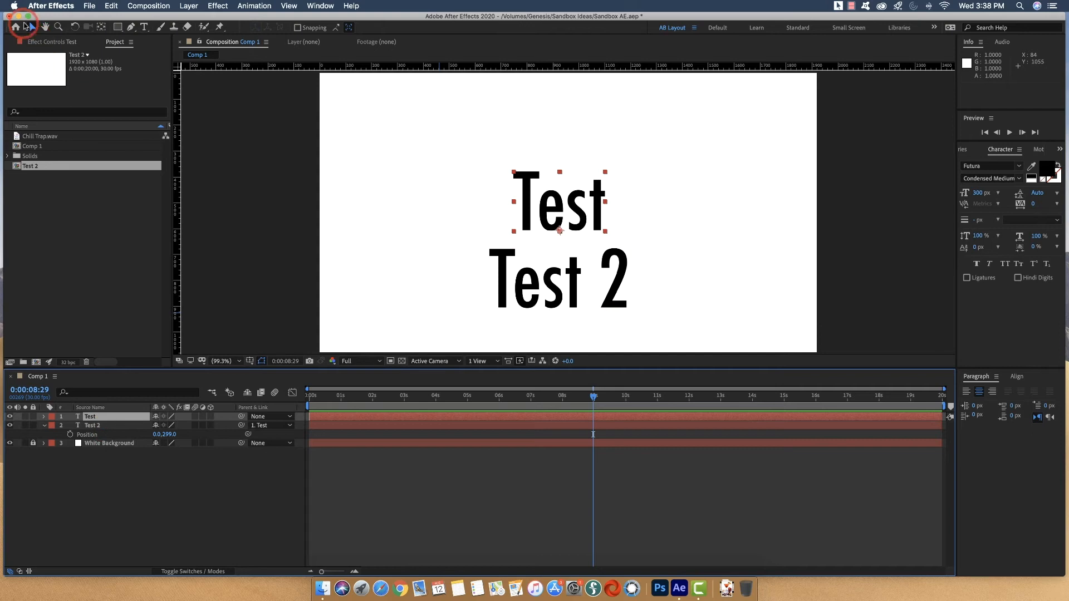
drag(582, 165, 507, 199)
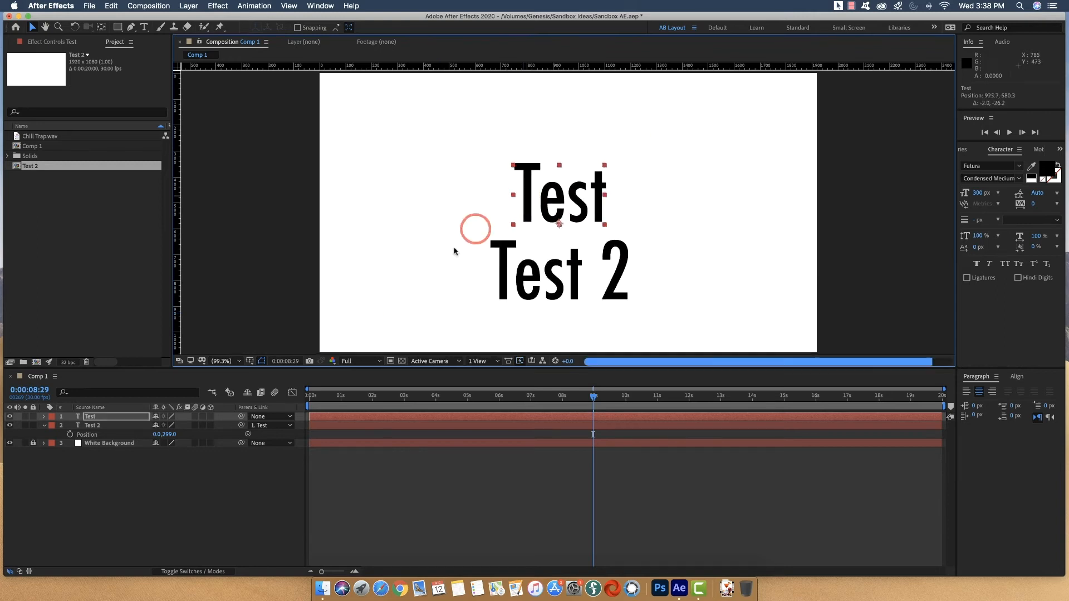
Reverse the parenting so that Test follows Test 2, and move the Test 2 text to about 947.9, 774.5.
click(293, 427)
click(267, 436)
click(290, 417)
click(272, 453)
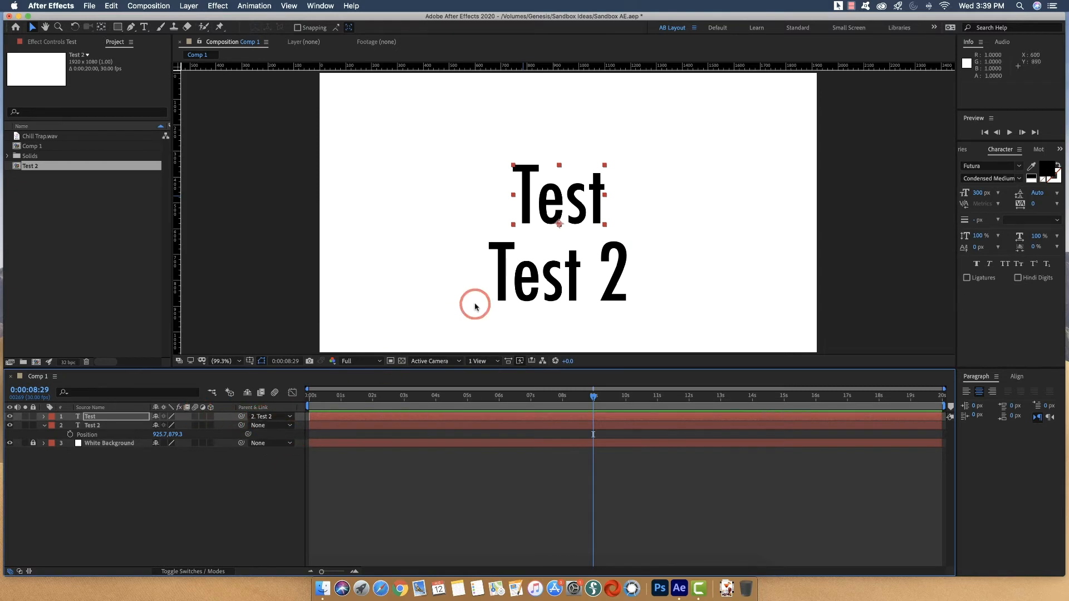
drag(501, 279, 497, 251)
Undo the parenting between the Test and Test 2 layers.
key(super+z)
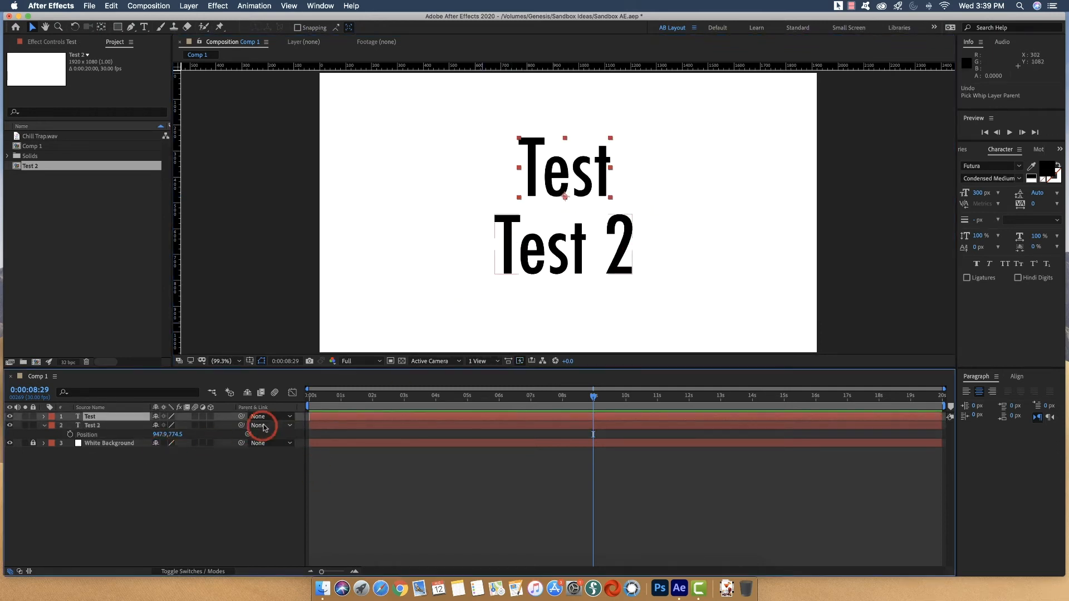
click(286, 416)
click(286, 453)
click(282, 427)
click(282, 427)
key(super+z)
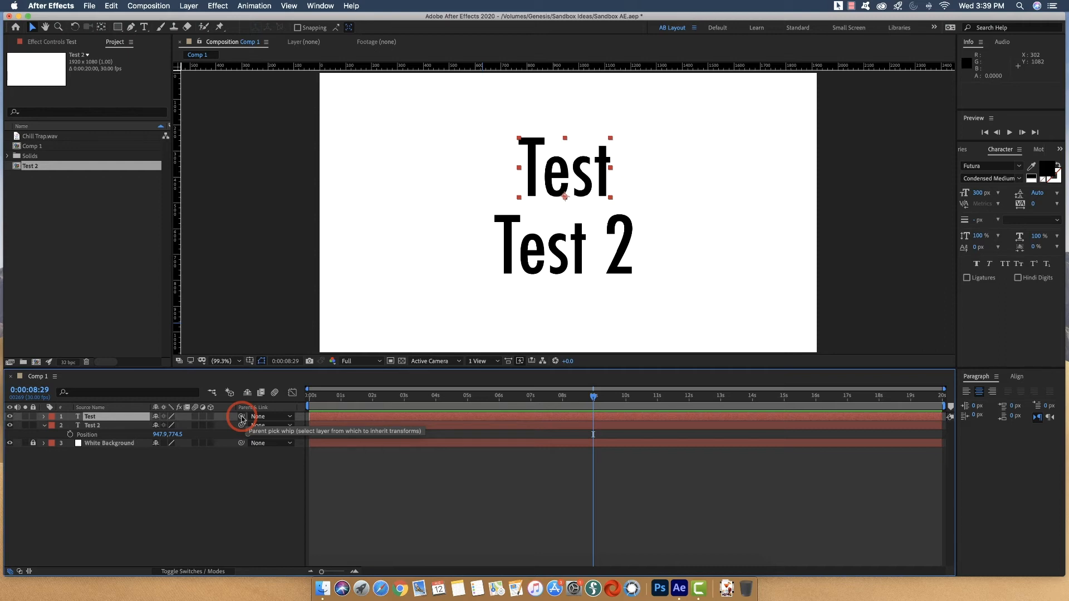
Parent the Test layer to Test 2 with the parent pick whip.
mouse_move(242, 419)
mouse_down()
mouse_move(240, 410)
mouse_move(267, 418)
mouse_move(92, 428)
mouse_move(248, 420)
mouse_up()
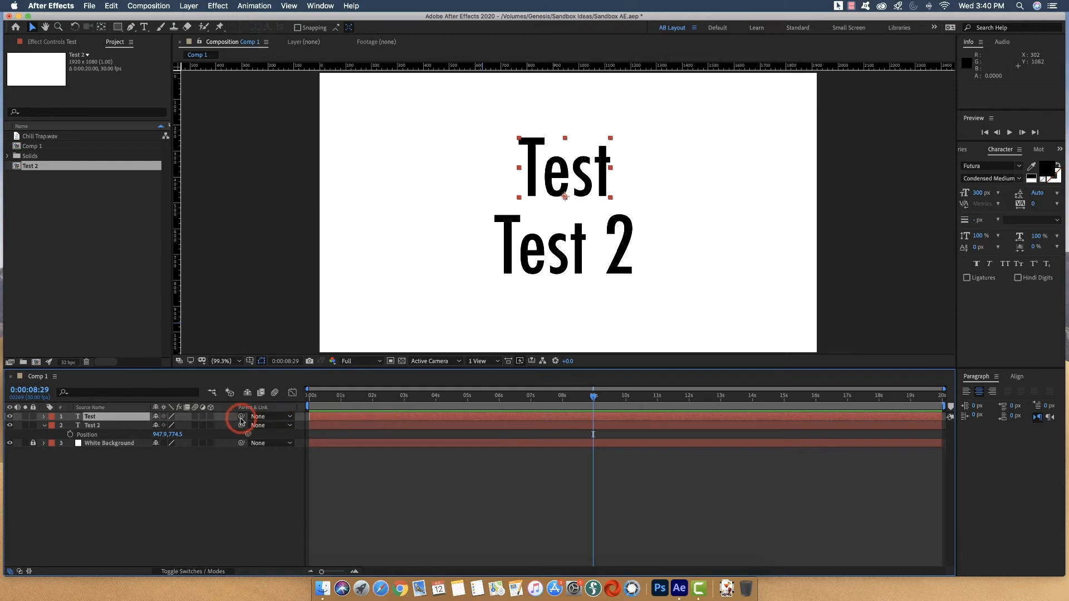
drag(245, 419, 99, 428)
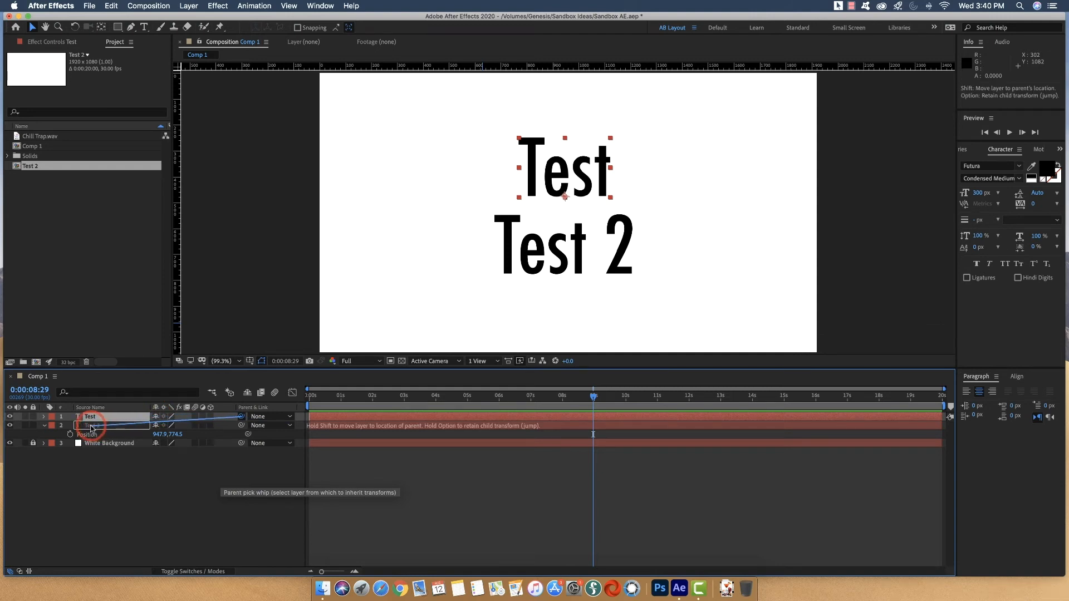
mouse_move(91, 429)
mouse_down()
mouse_move(281, 429)
mouse_move(268, 419)
mouse_move(155, 446)
mouse_move(103, 442)
mouse_move(92, 429)
mouse_up()
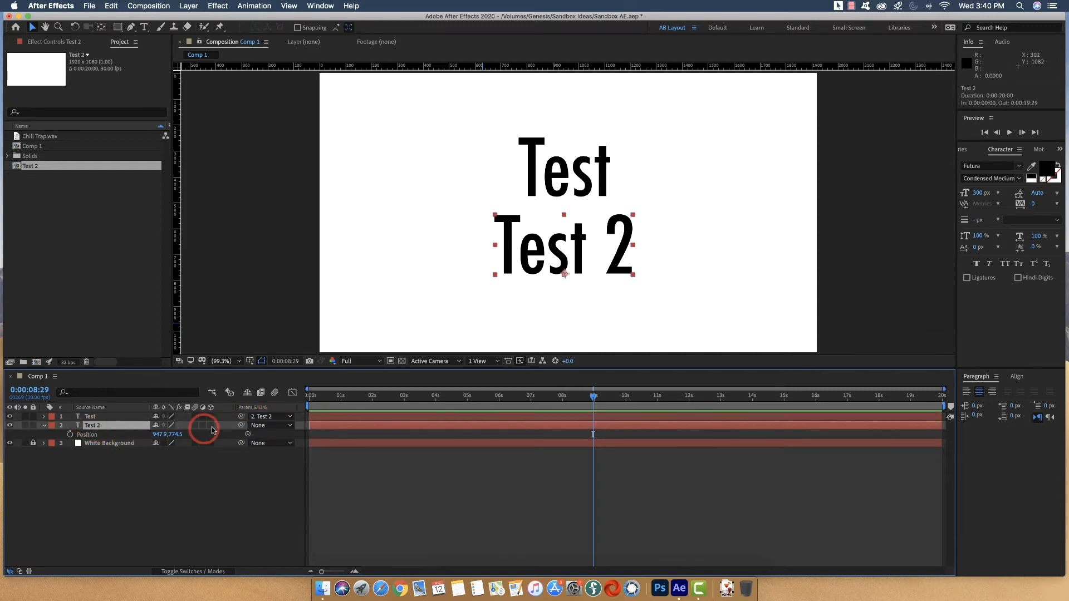
Parent the Test 2 layer to Test with the pick whip instead, and reset its parent to None.
click(287, 421)
click(275, 427)
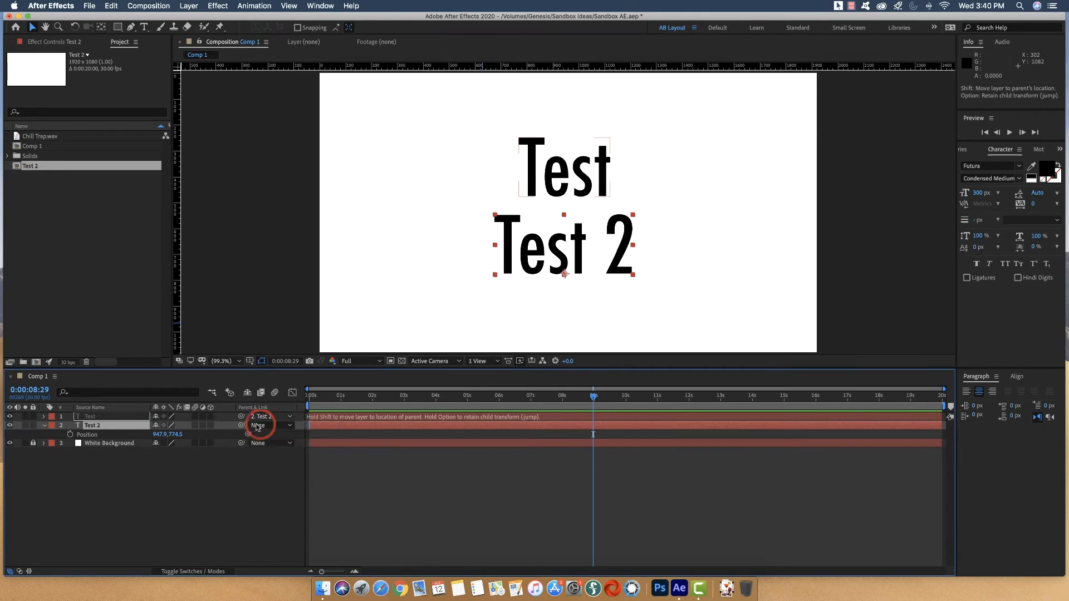
drag(242, 429, 96, 418)
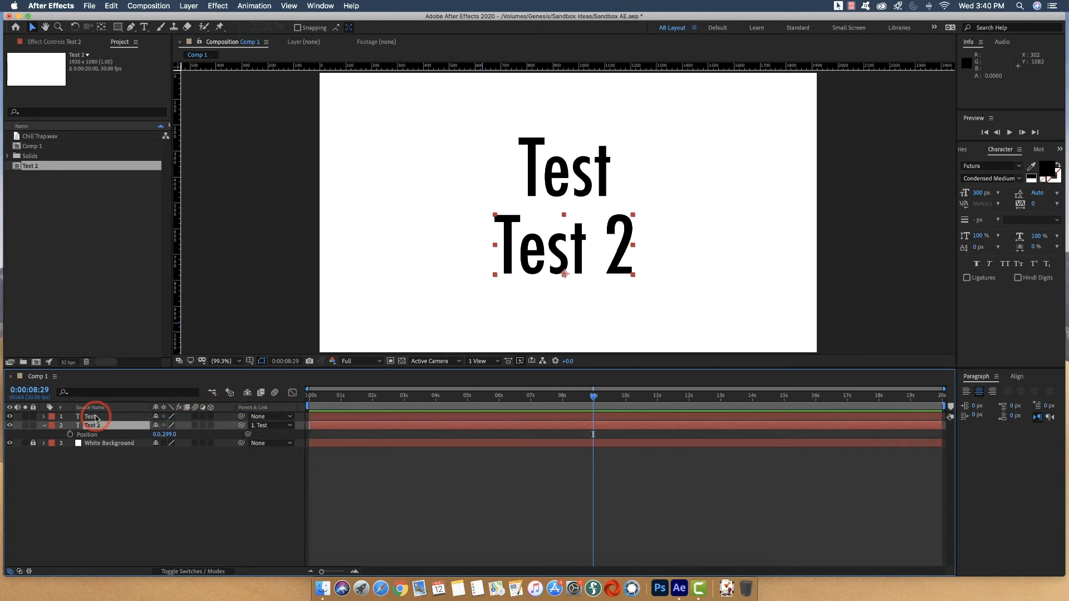
click(290, 426)
click(268, 436)
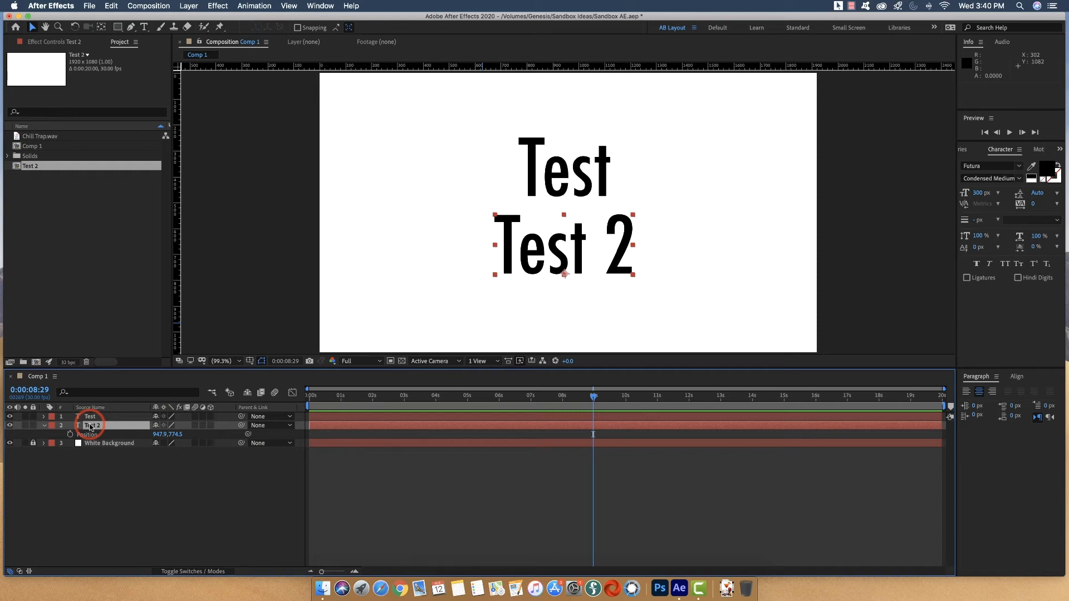
Collapse the Test 2 layer's properties and delete the layer.
click(44, 426)
click(121, 419)
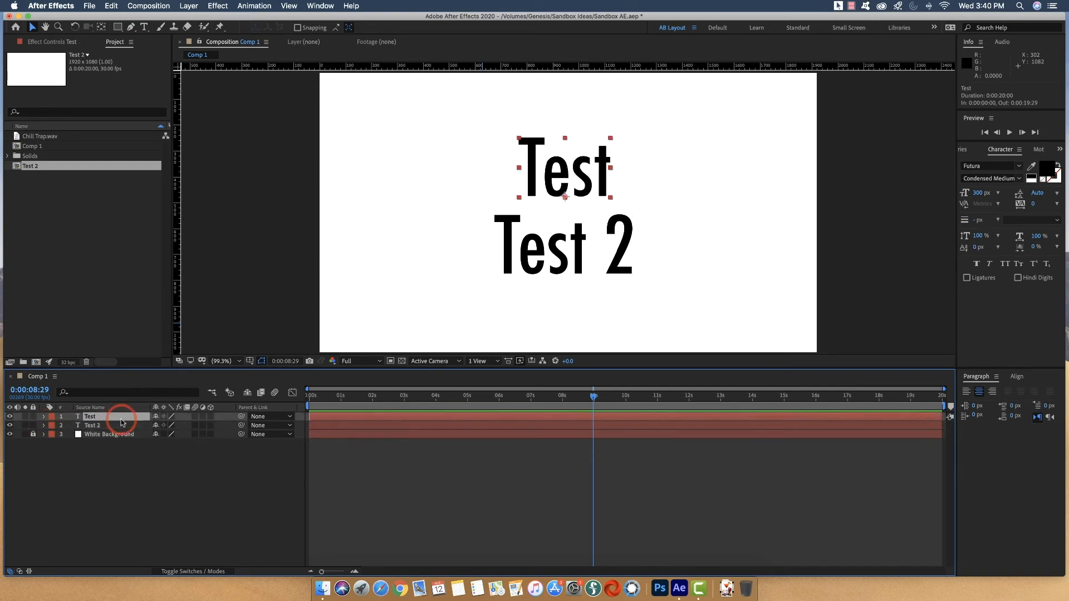
click(120, 426)
key(Delete)
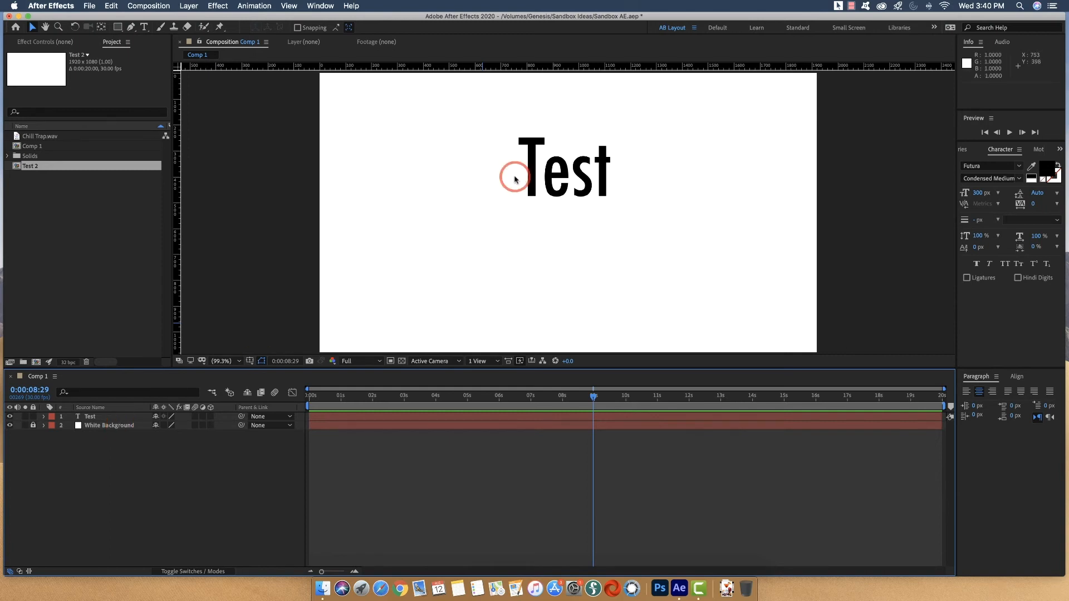
Replace the text of the Test layer with "Position".
click(606, 178)
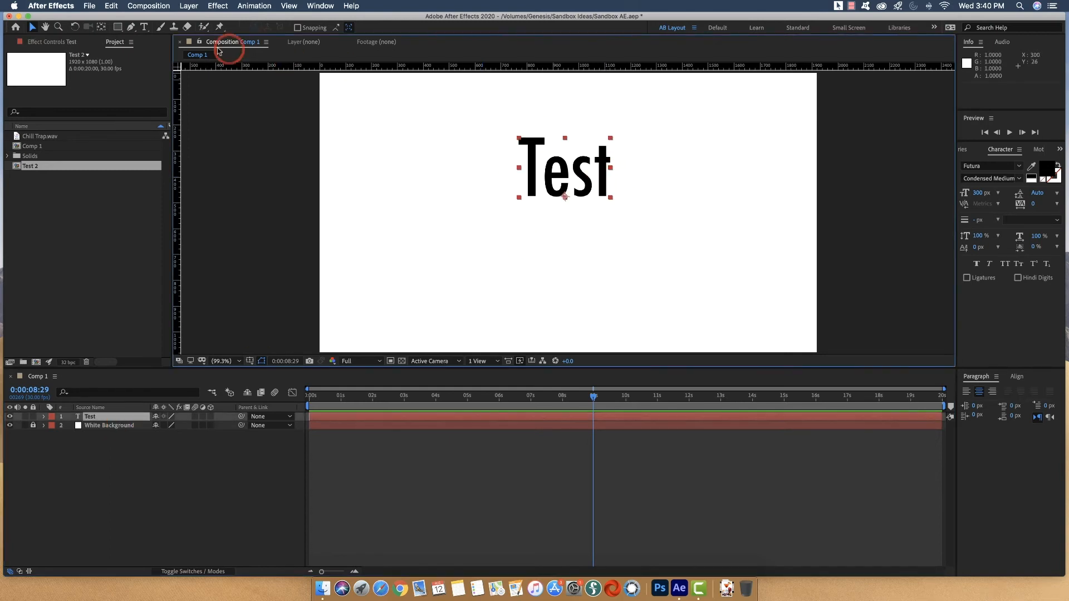
click(143, 27)
drag(611, 172, 507, 167)
text(Posti)
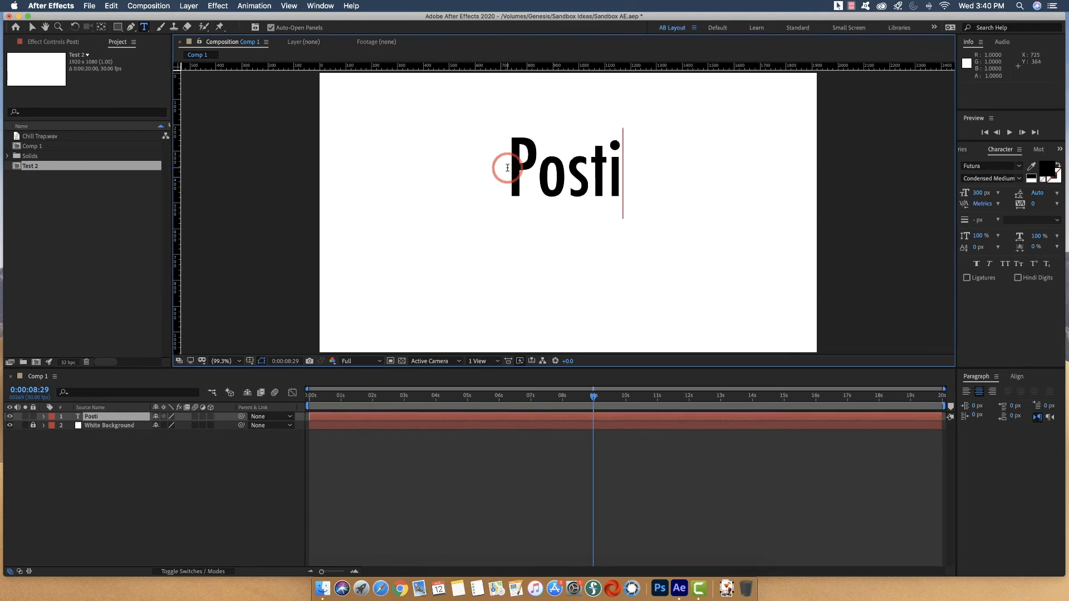
text(ion)
key(BackSpace)
key(BackSpace)
key(BackSpace)
key(BackSpace)
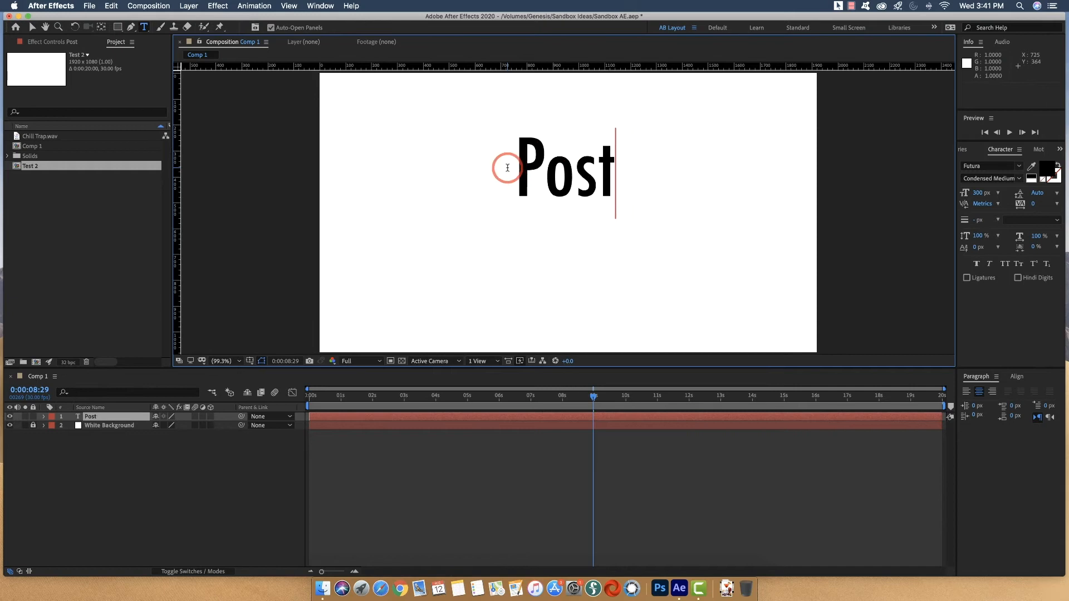
key(BackSpace)
text(ition)
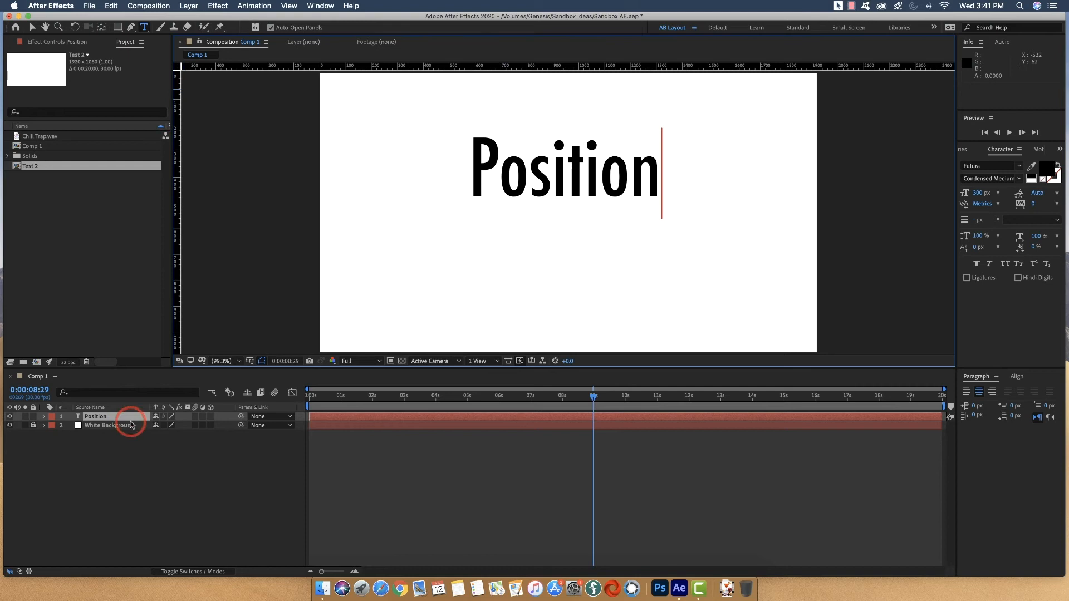
click(32, 28)
Duplicate the Position text layer twice.
click(94, 408)
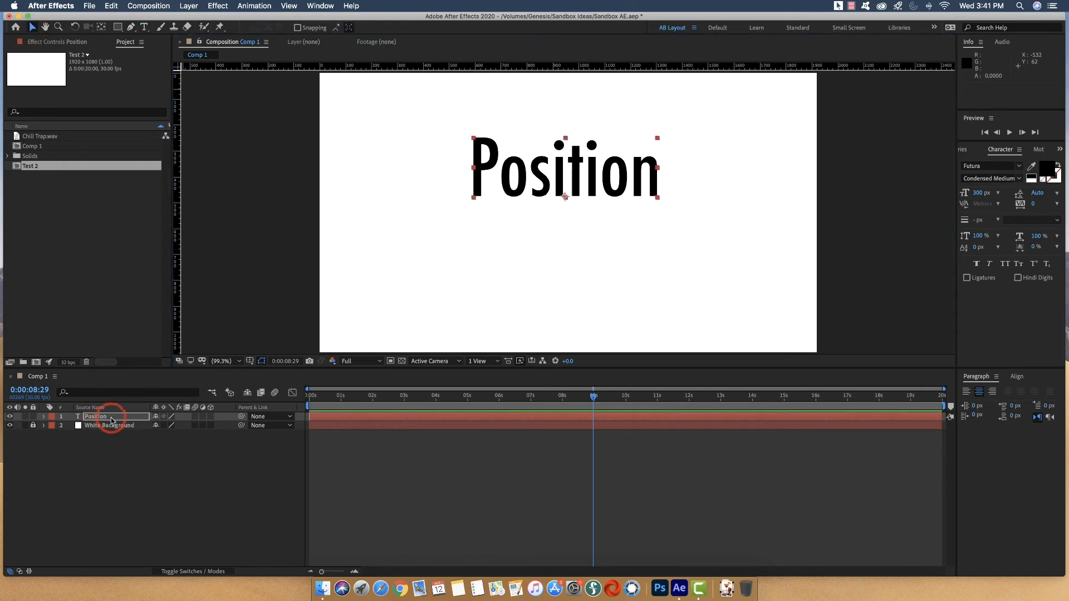
click(112, 417)
key(ctrl+d)
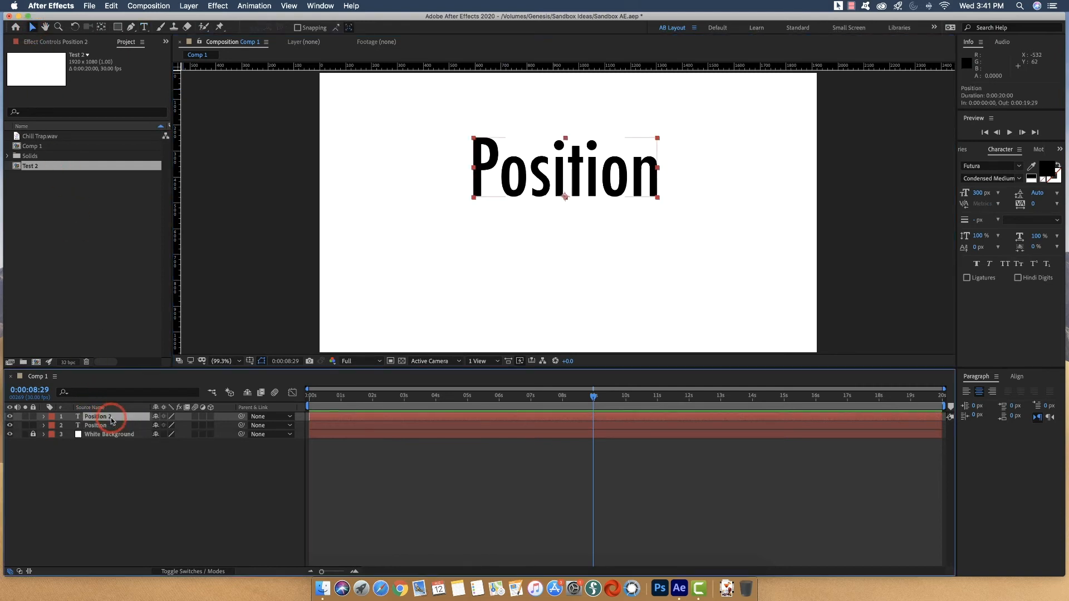
key(ctrl+d)
Replace the text of the Position 2 layer with "Opacity".
click(115, 426)
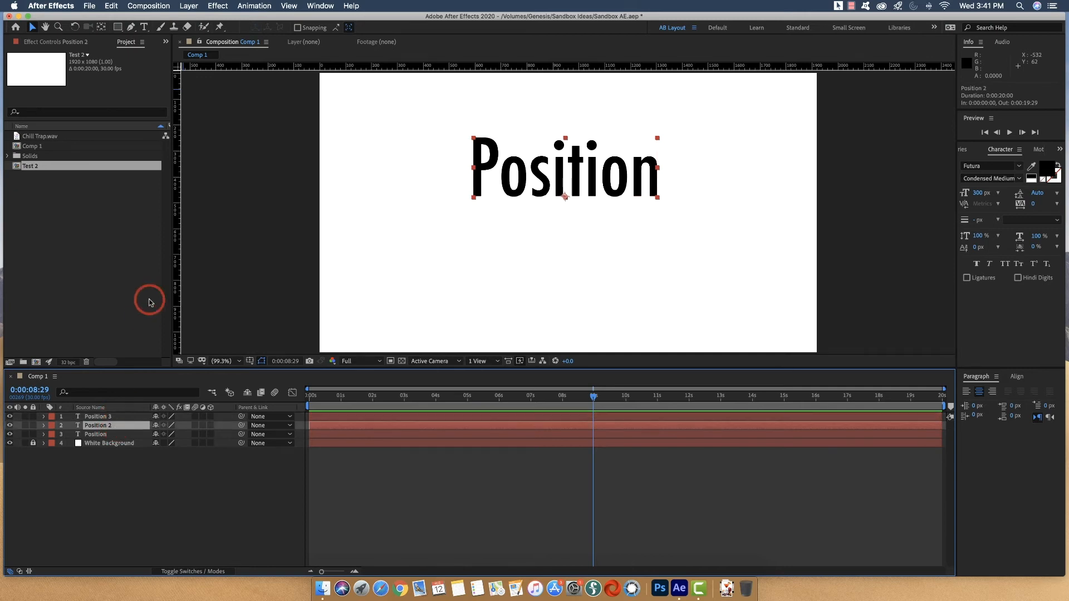
click(147, 28)
drag(671, 192, 443, 164)
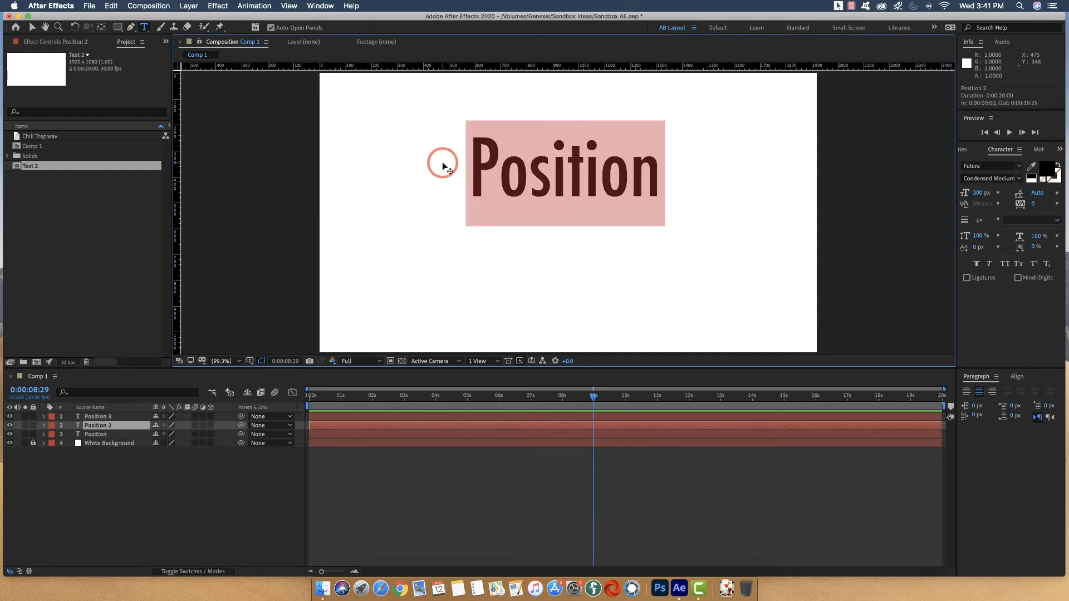
text(Opacity)
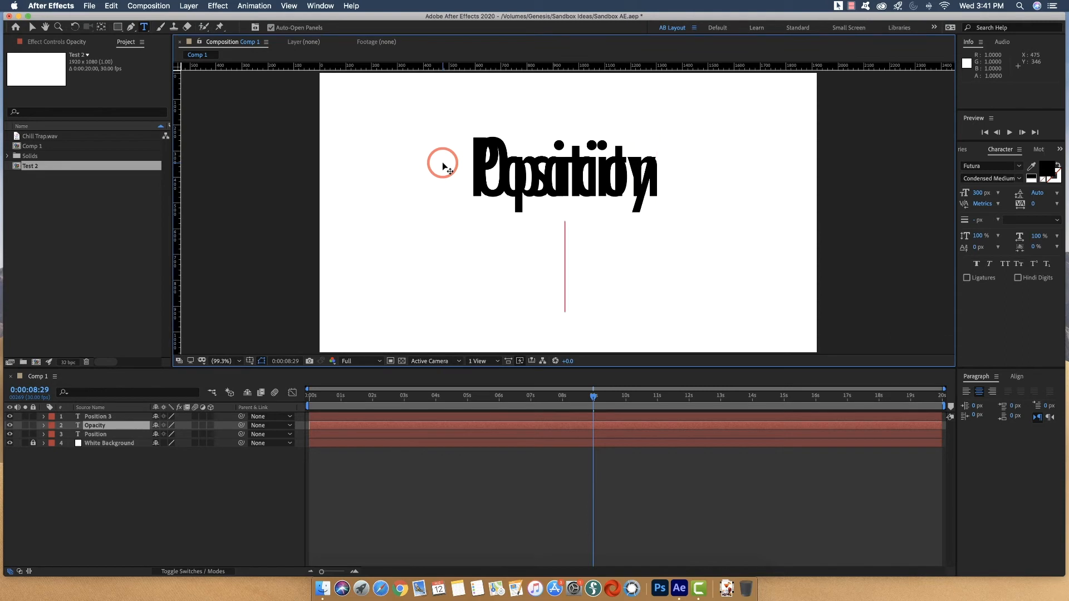
Replace the text of the Position 3 layer with "Scale".
click(102, 417)
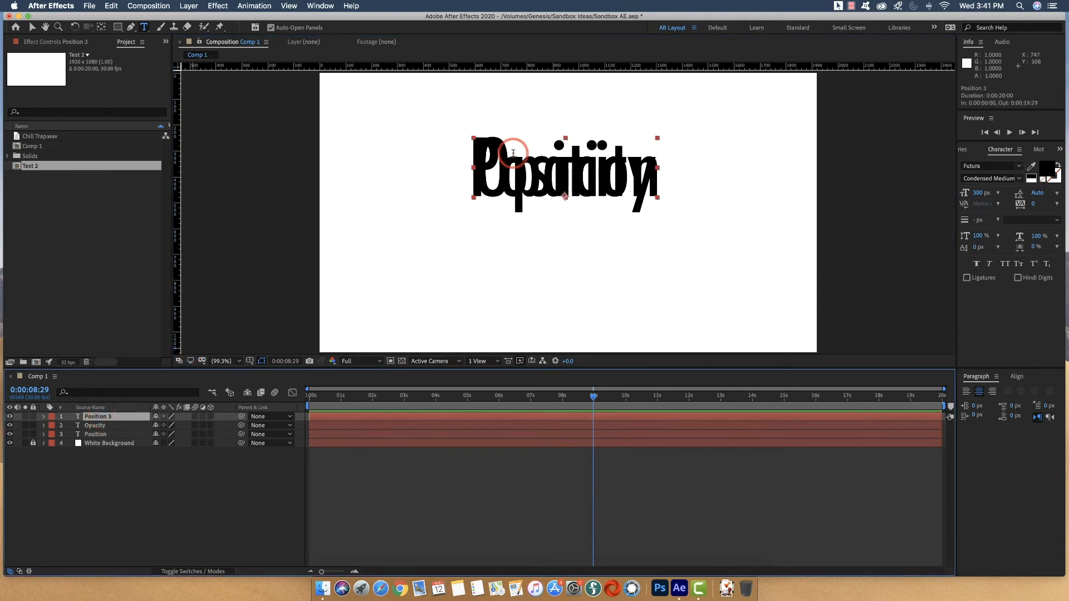
click(651, 176)
drag(648, 176, 453, 166)
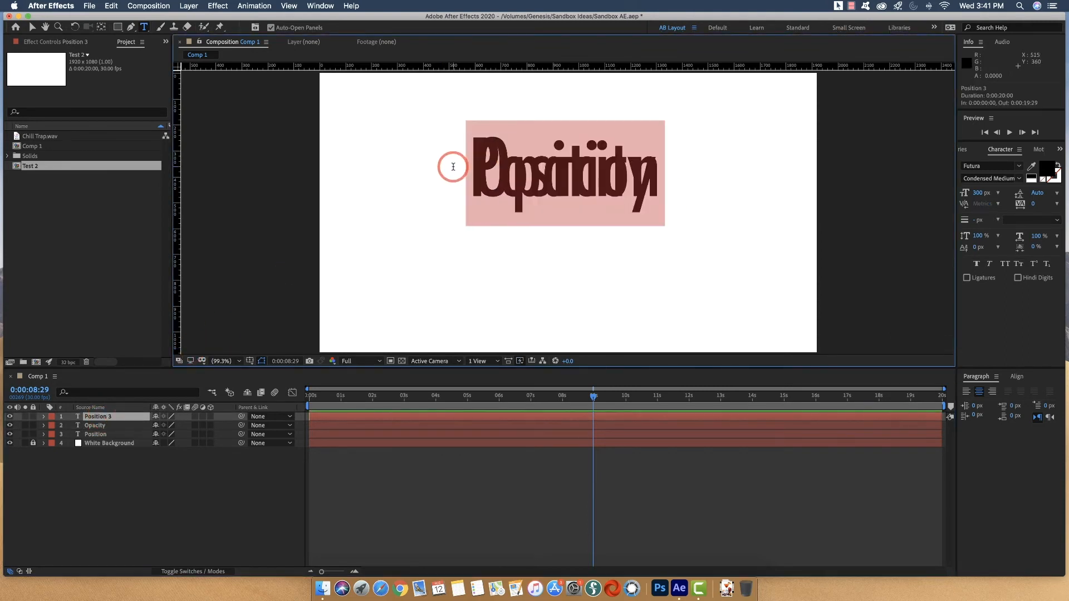
text(Scale)
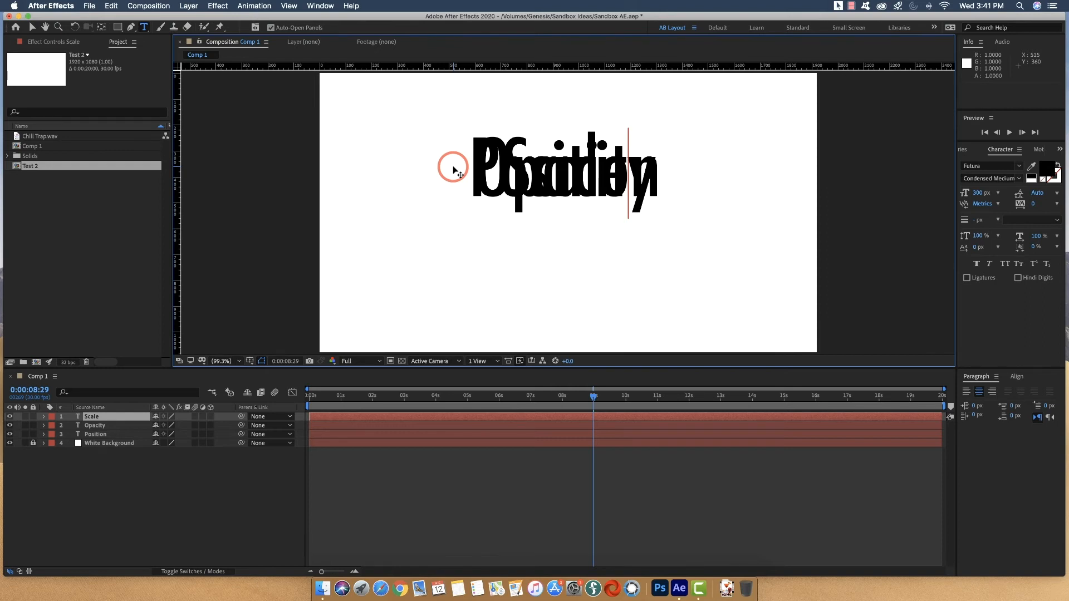
click(114, 428)
key(BackSpace)
key(BackSpace)
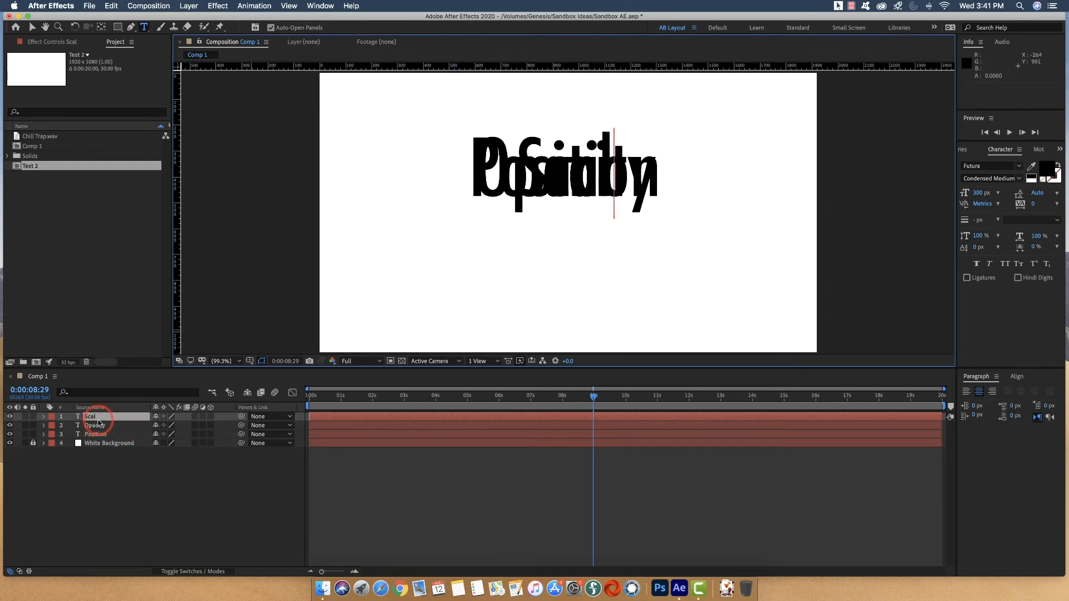
key(BackSpace)
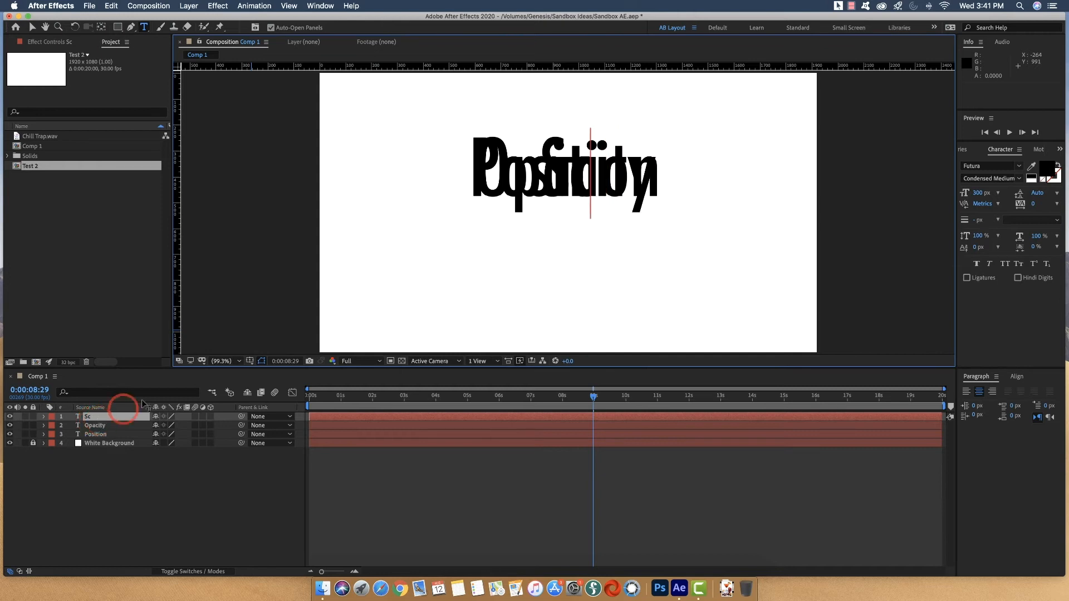
text(ale)
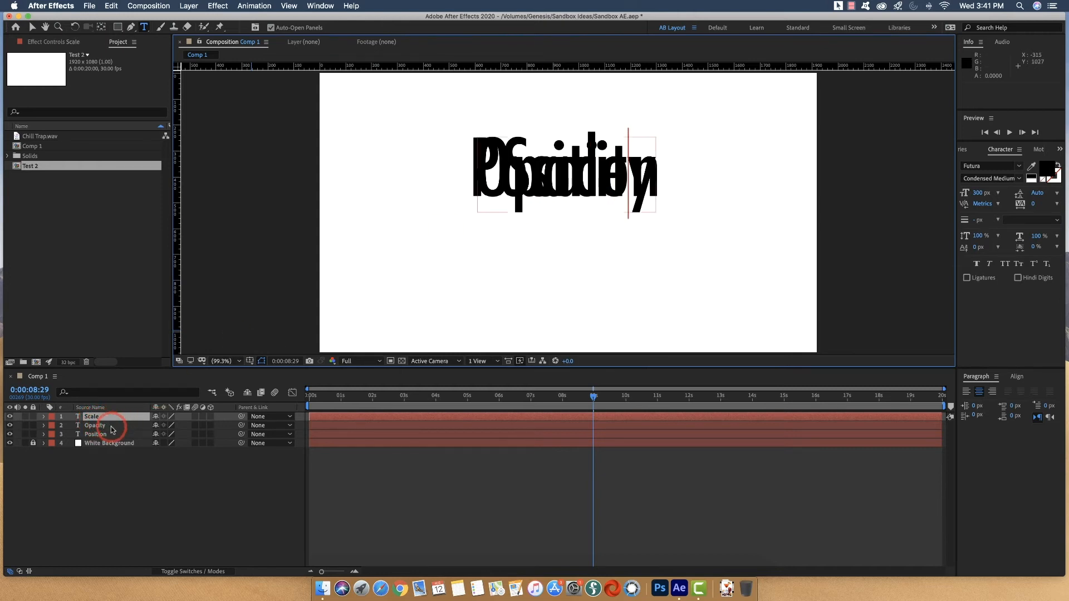
Move the Opacity layer down to Y position 692.5 and the Scale layer down to Y position 1048.5.
click(112, 427)
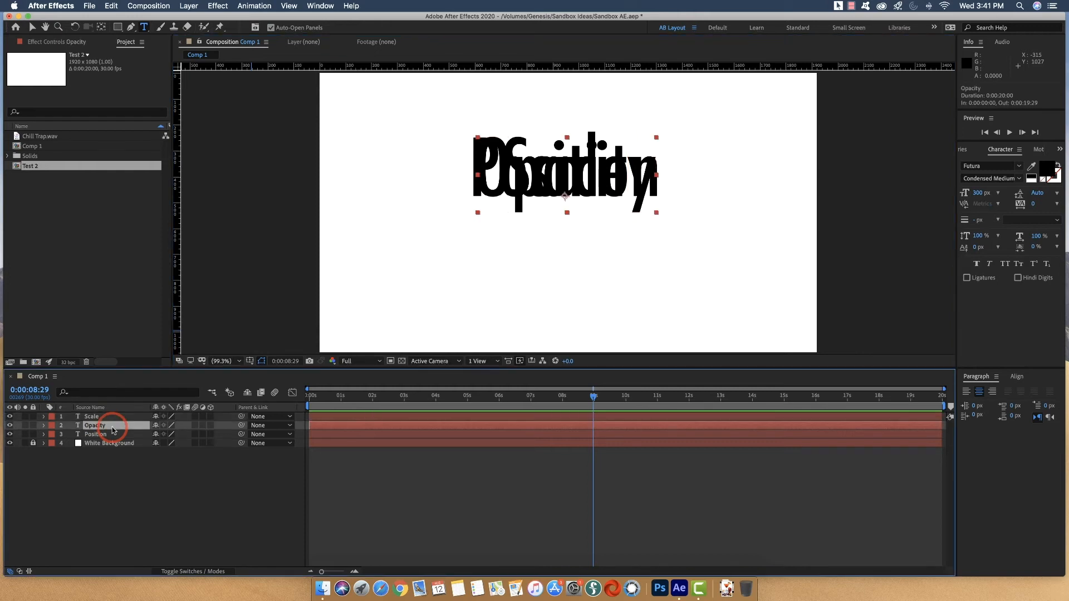
key(p)
drag(172, 434, 279, 438)
click(114, 417)
key(p)
drag(173, 425, 453, 444)
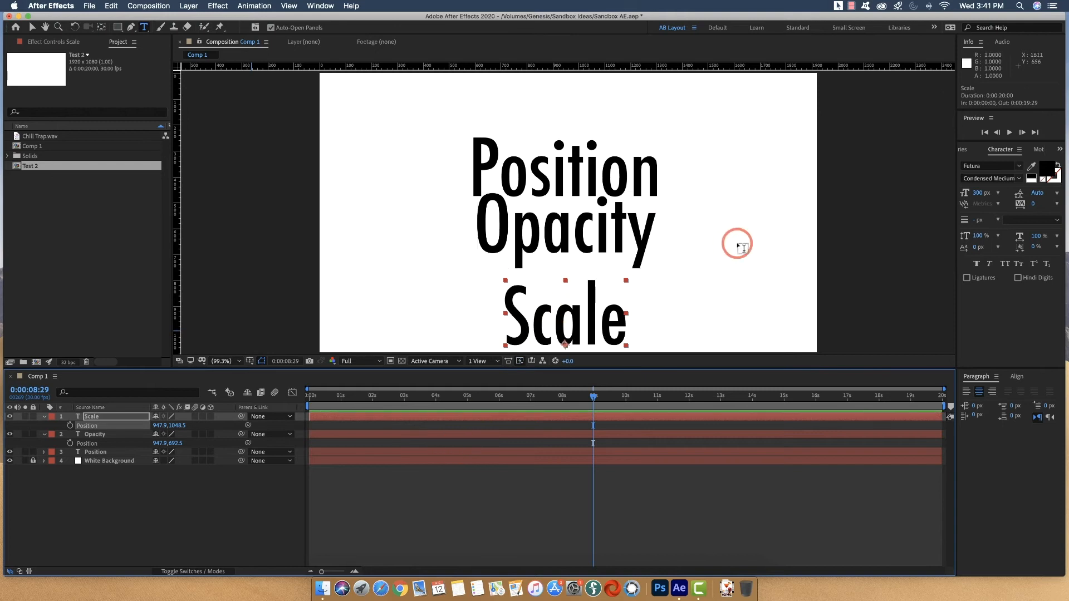
Set the Scale text's font size to 225 px.
click(978, 193)
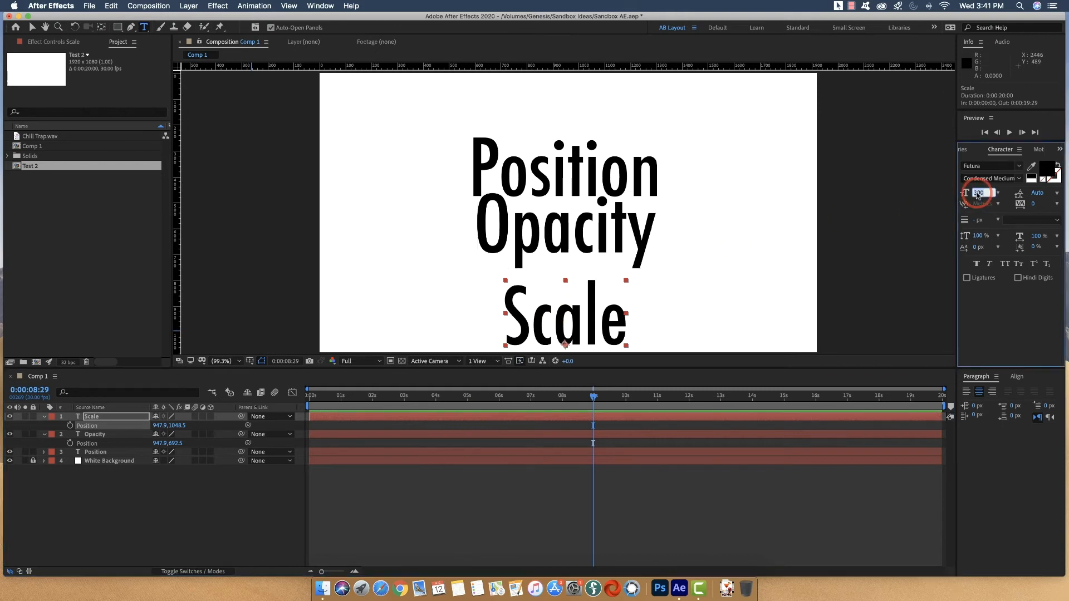
text(2225)
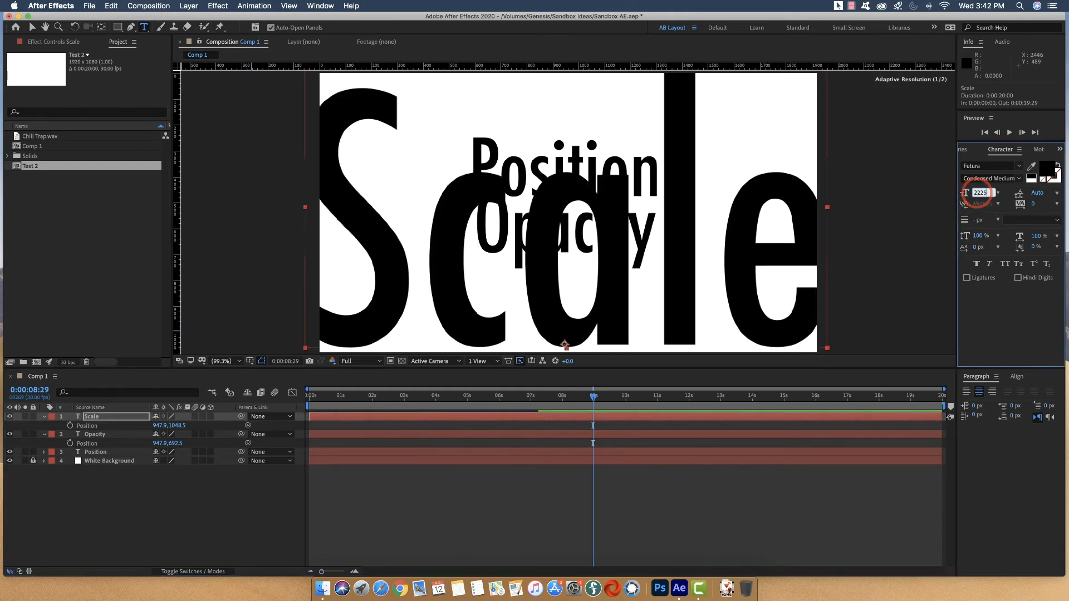
key(BackSpace)
key(BackSpace)
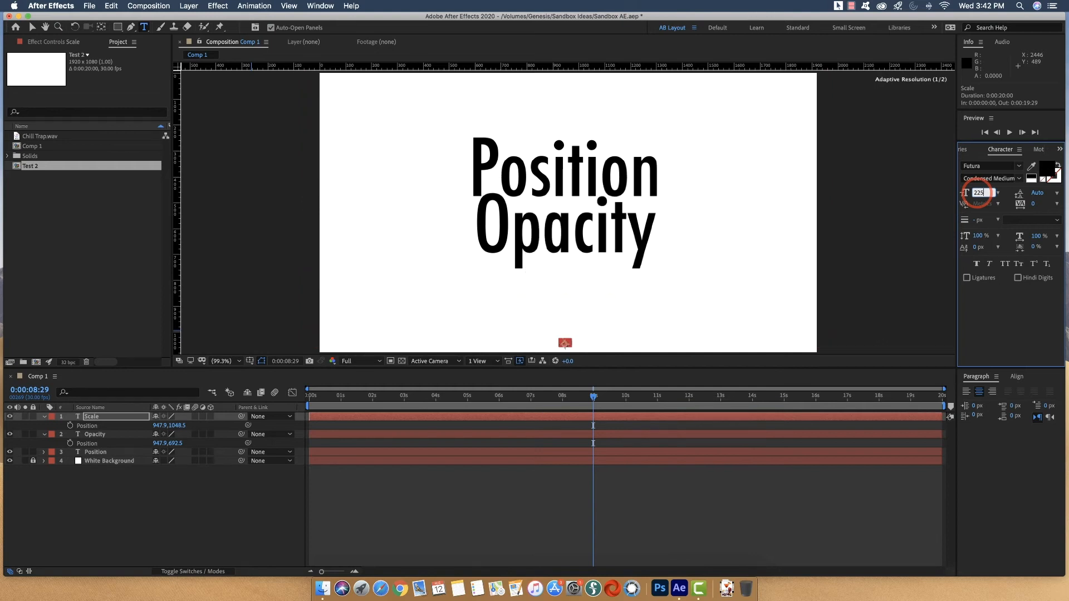
text(5)
key(Tab)
Set the Opacity text's font size to 225 px.
click(129, 434)
click(978, 193)
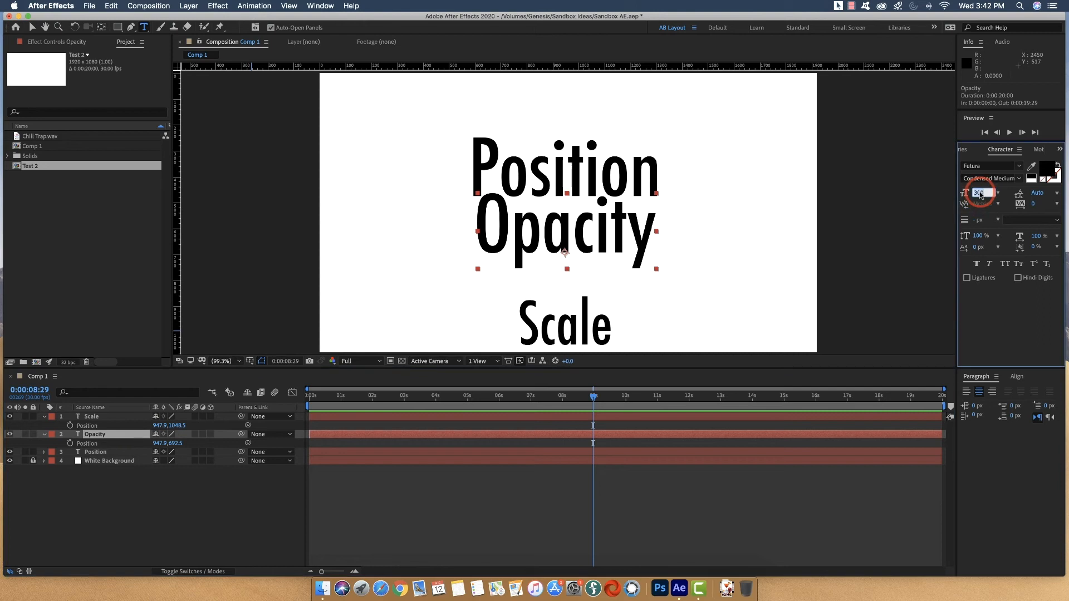
text(225)
key(Tab)
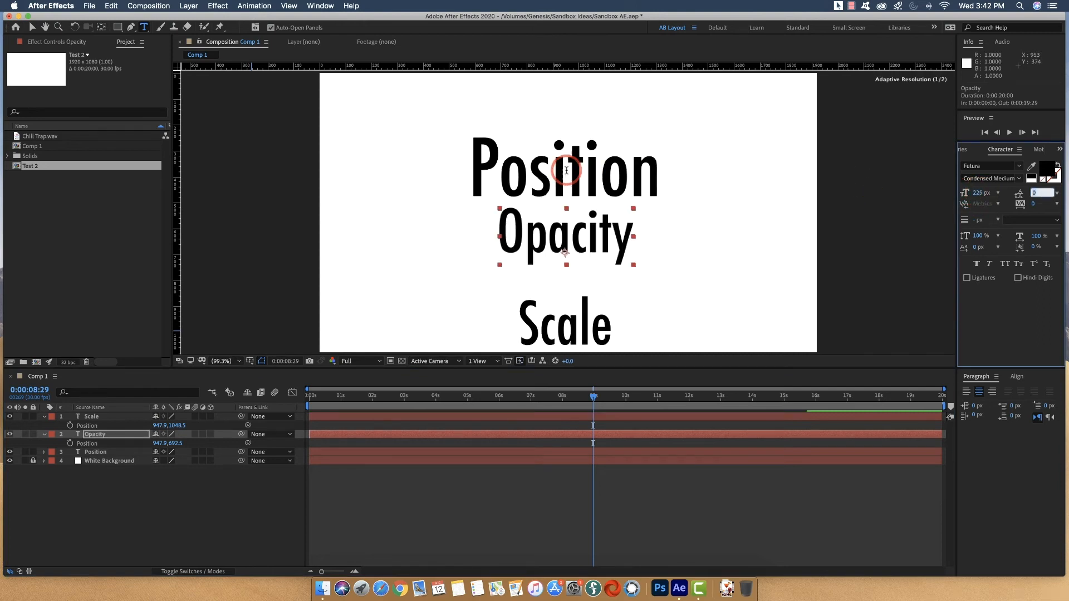
click(90, 444)
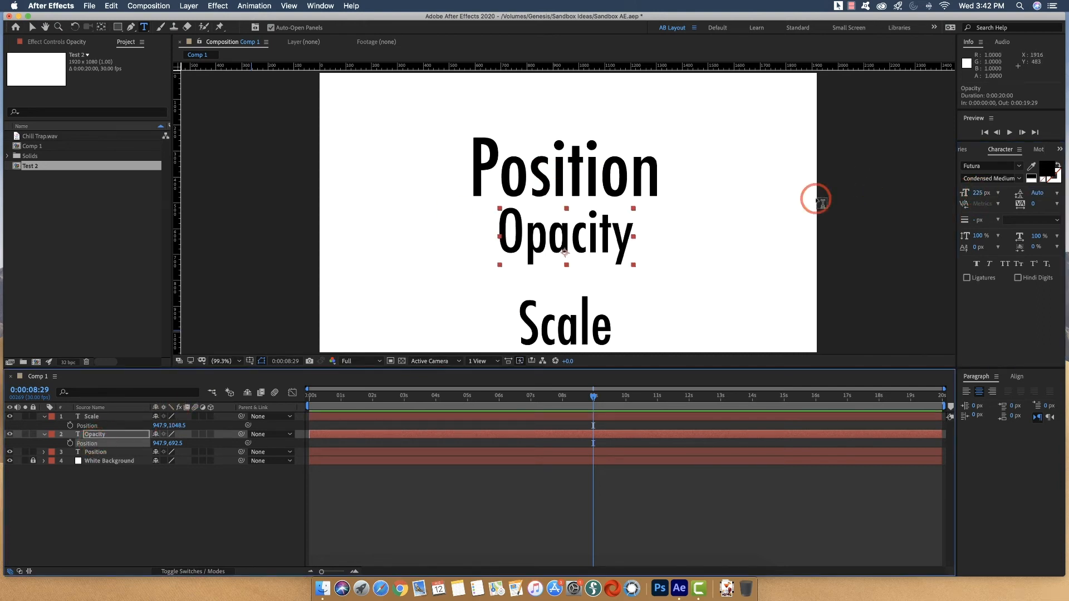
click(978, 195)
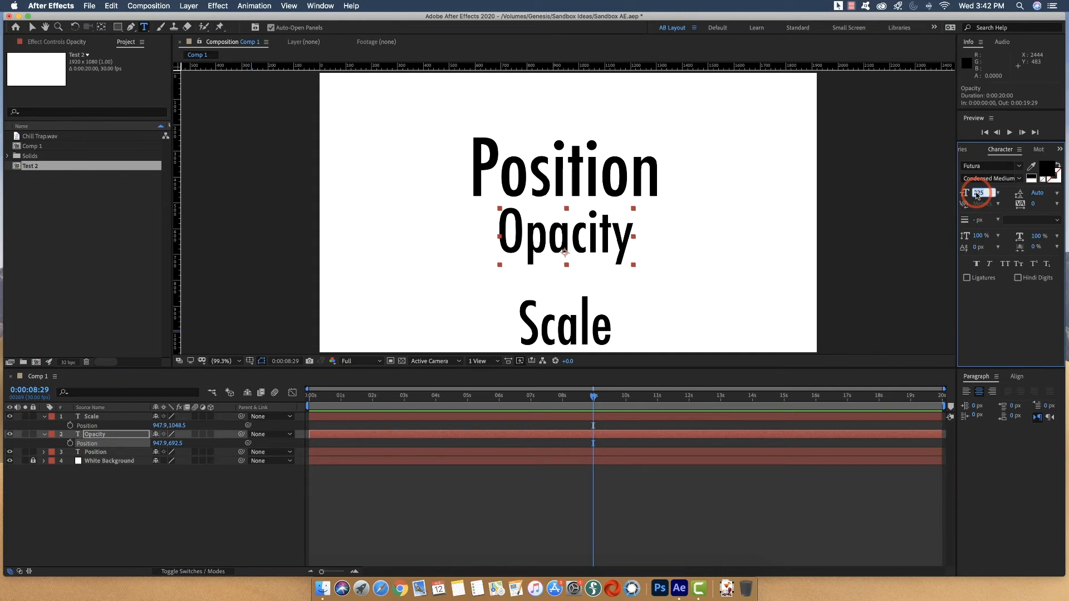
text(225)
key(Tab)
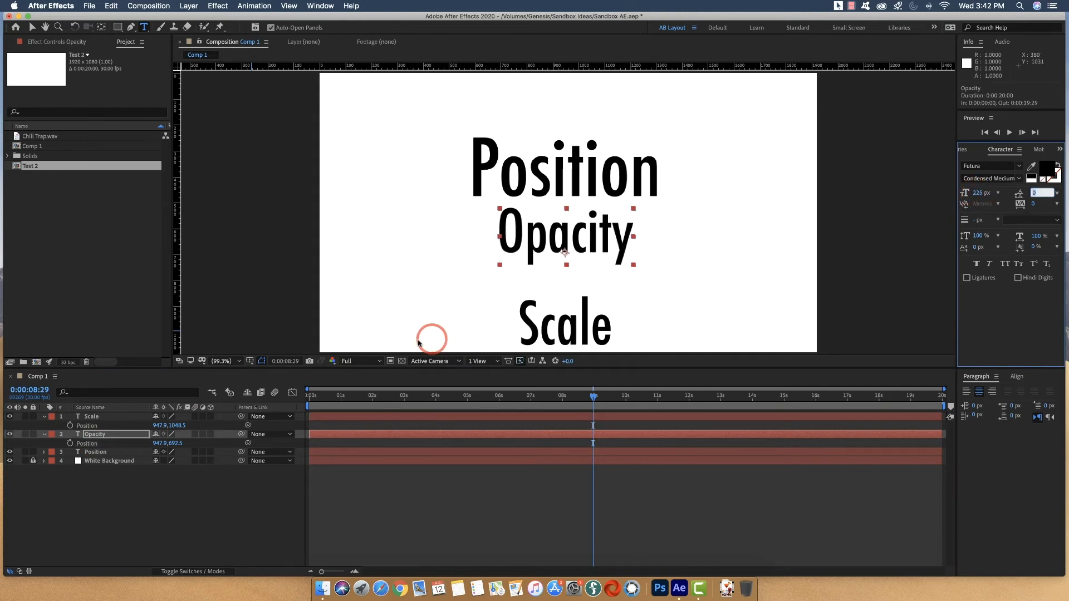
Set the Position text's font size to 225 px.
click(95, 452)
click(978, 192)
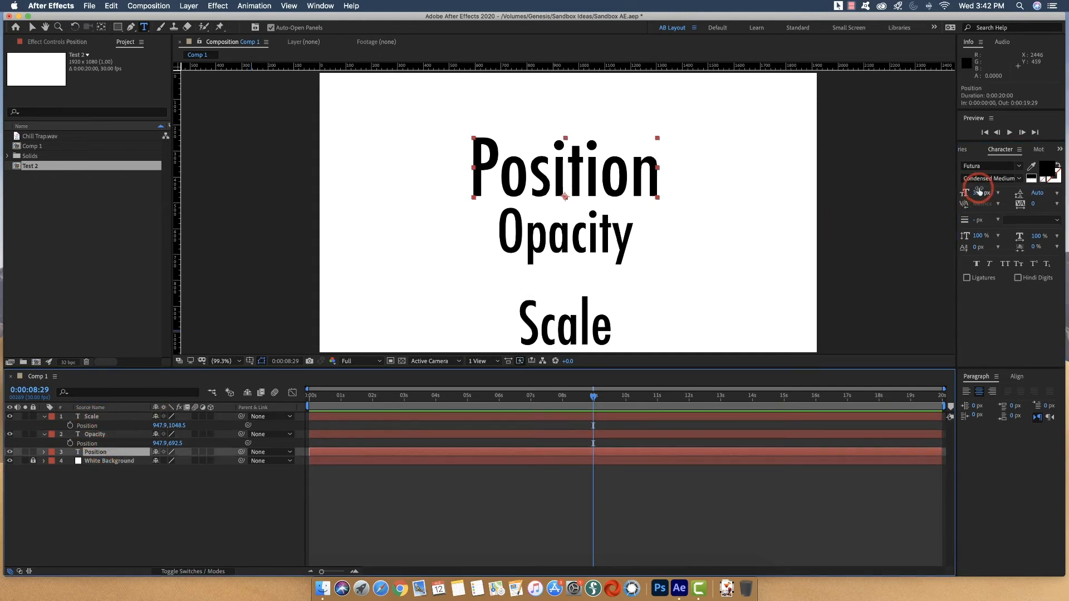
text(225)
key(Tab)
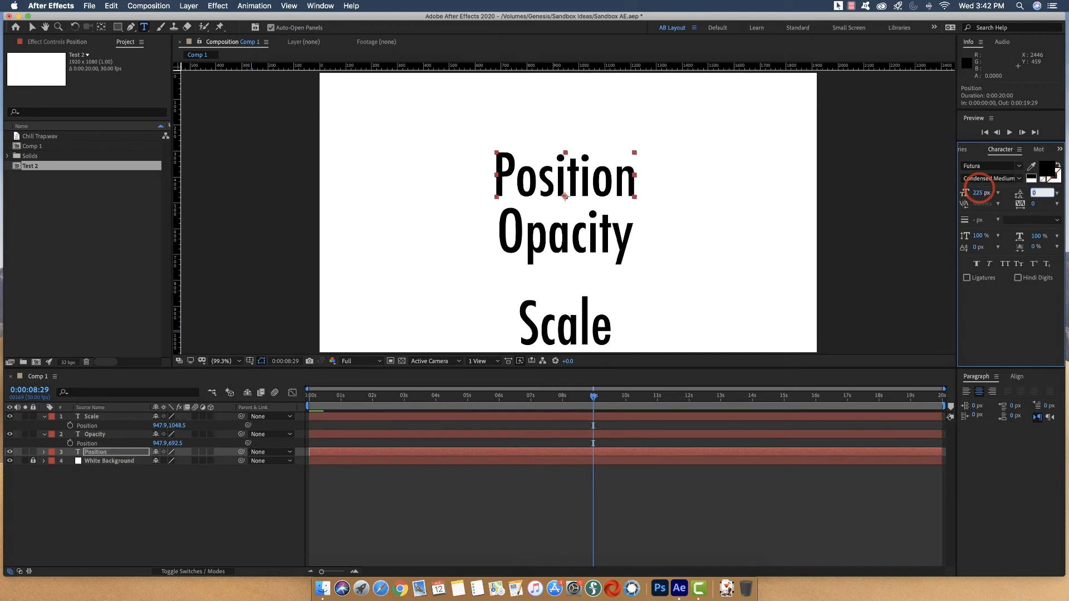
Space the text layers evenly by setting Y position to 357.5 for Position, 624.5 for Opacity and 920.5 for Scale.
click(118, 455)
key(p)
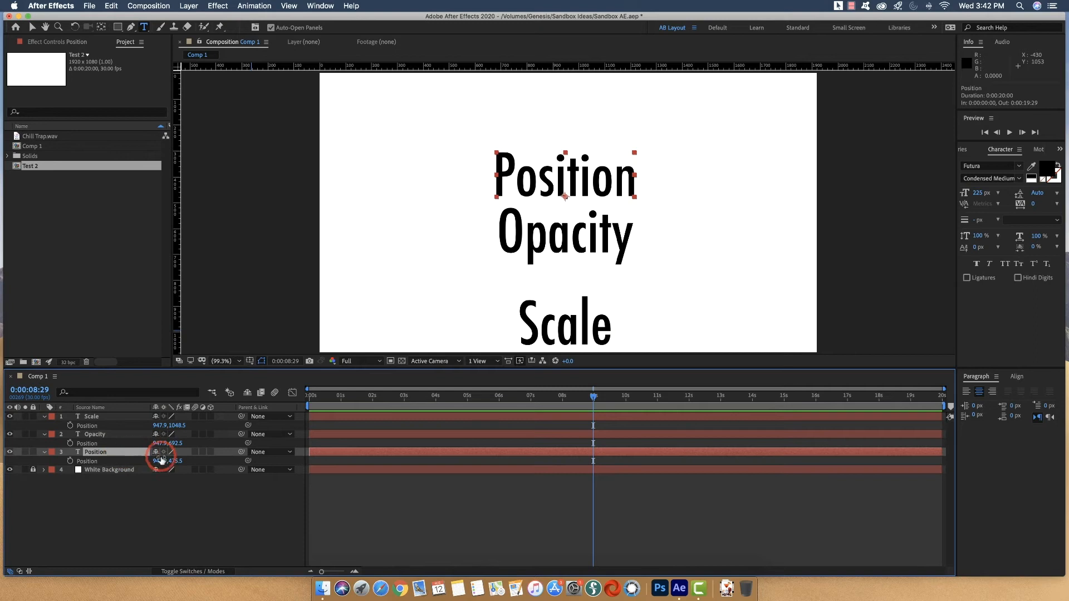
drag(171, 460, 109, 463)
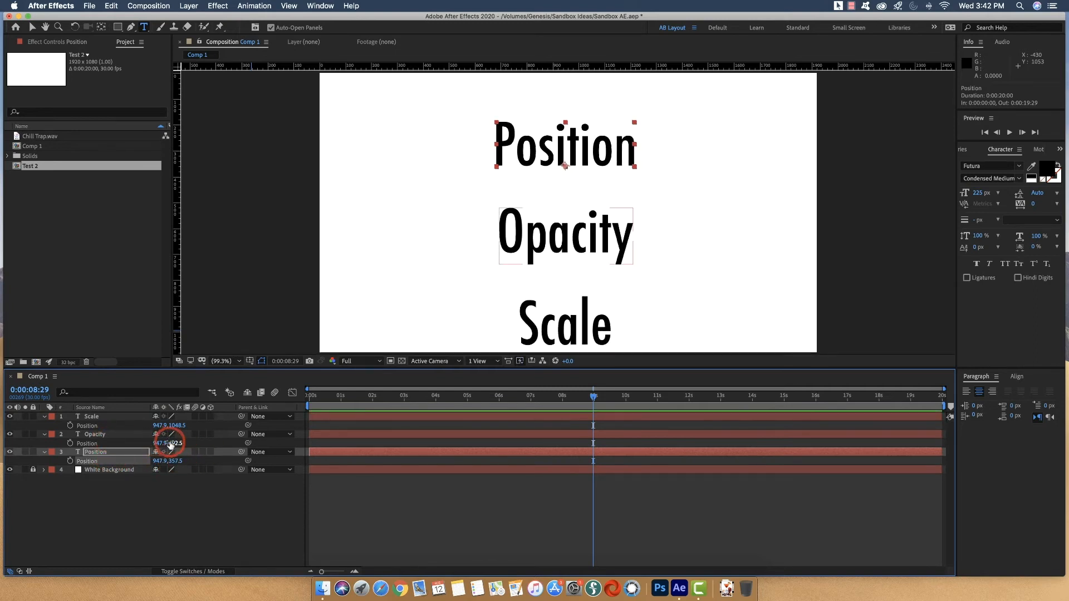
drag(169, 443, 111, 425)
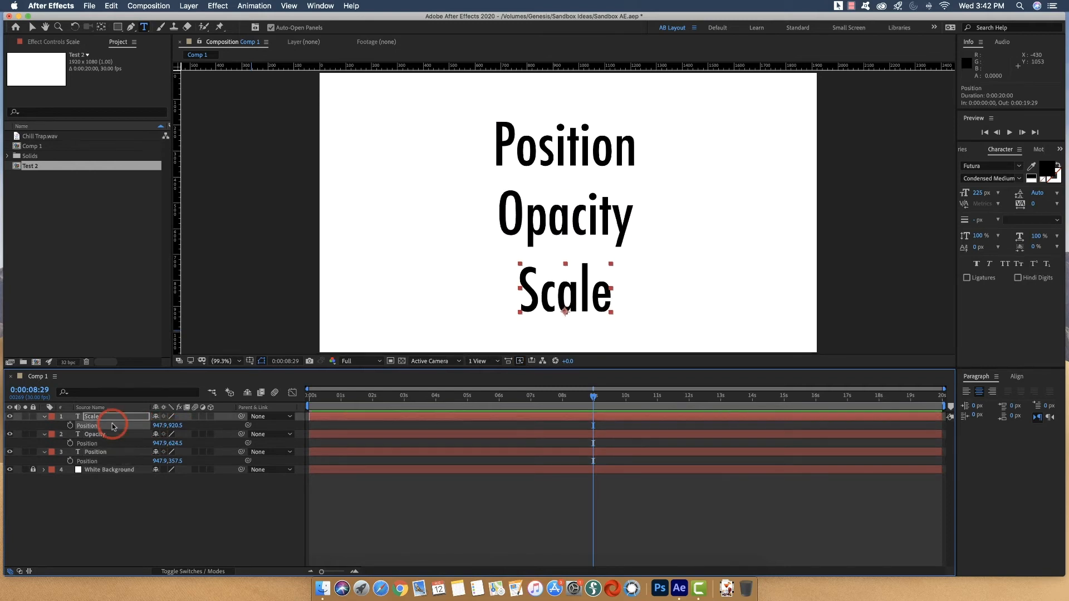
click(585, 155)
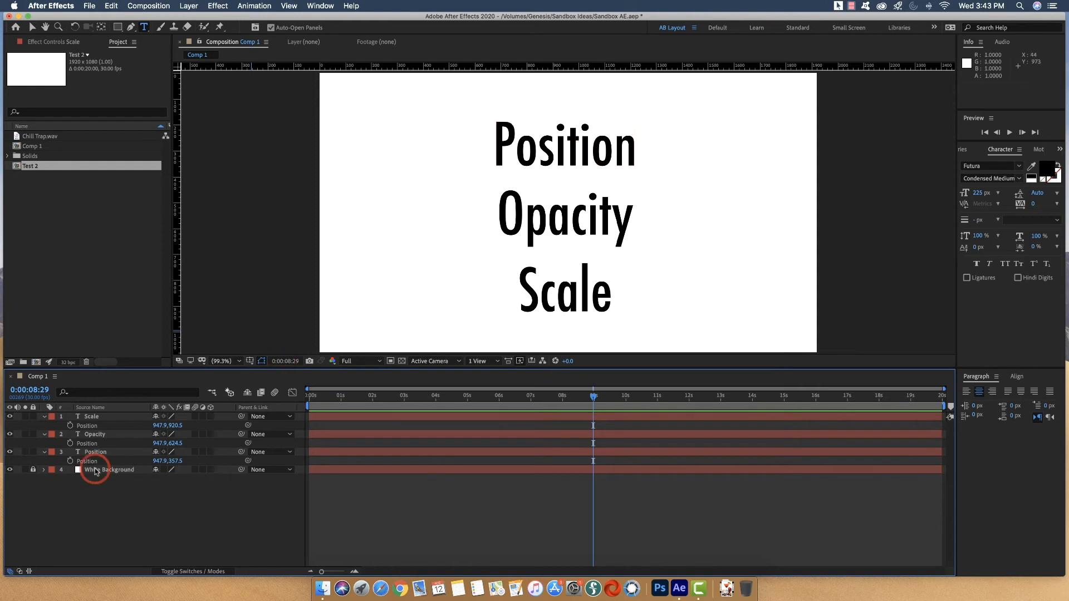
Select the three text layers as a range, and toggle the Opacity and Position layers individually out of and into the selection.
click(113, 425)
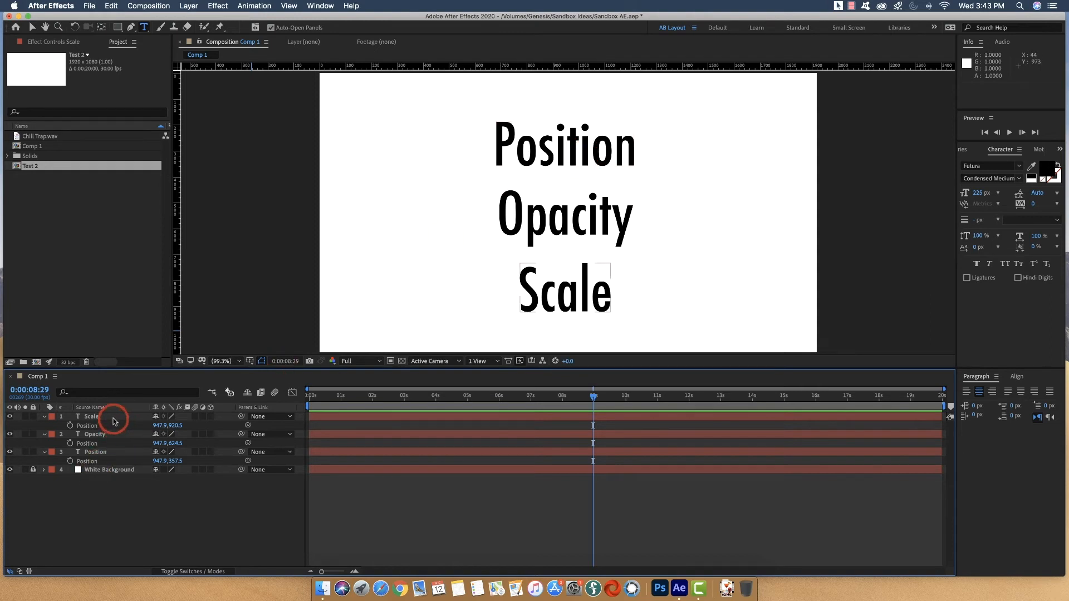
click(118, 421)
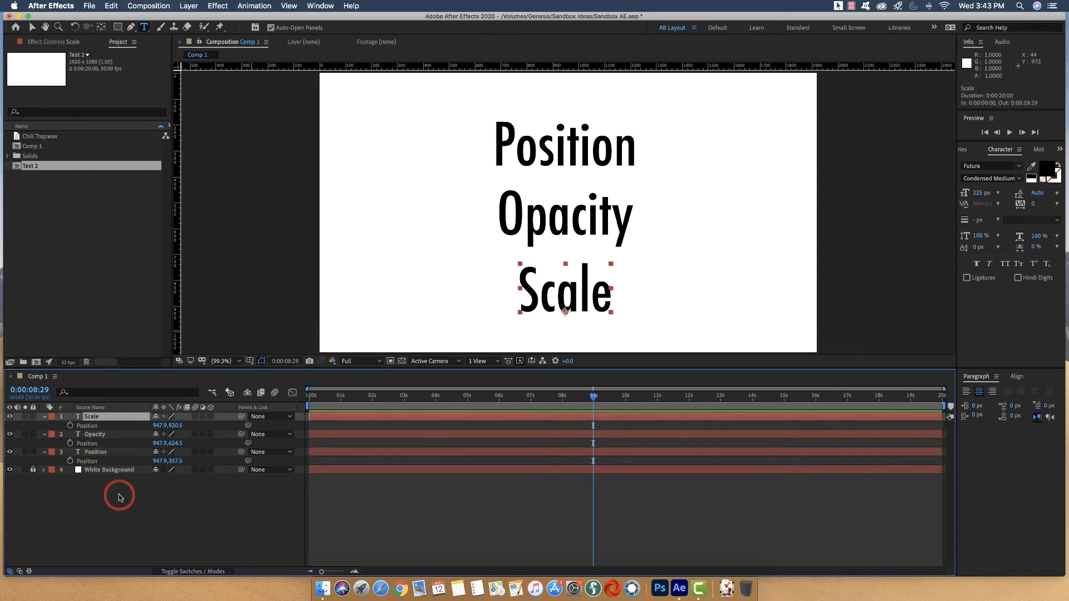
shift+click(119, 454)
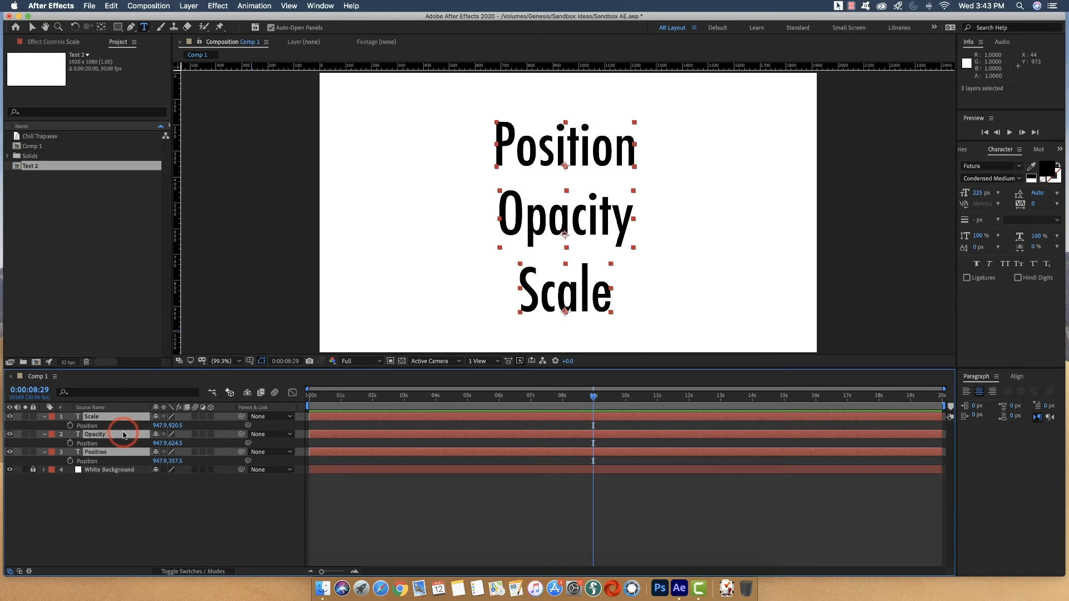
super+click(117, 436)
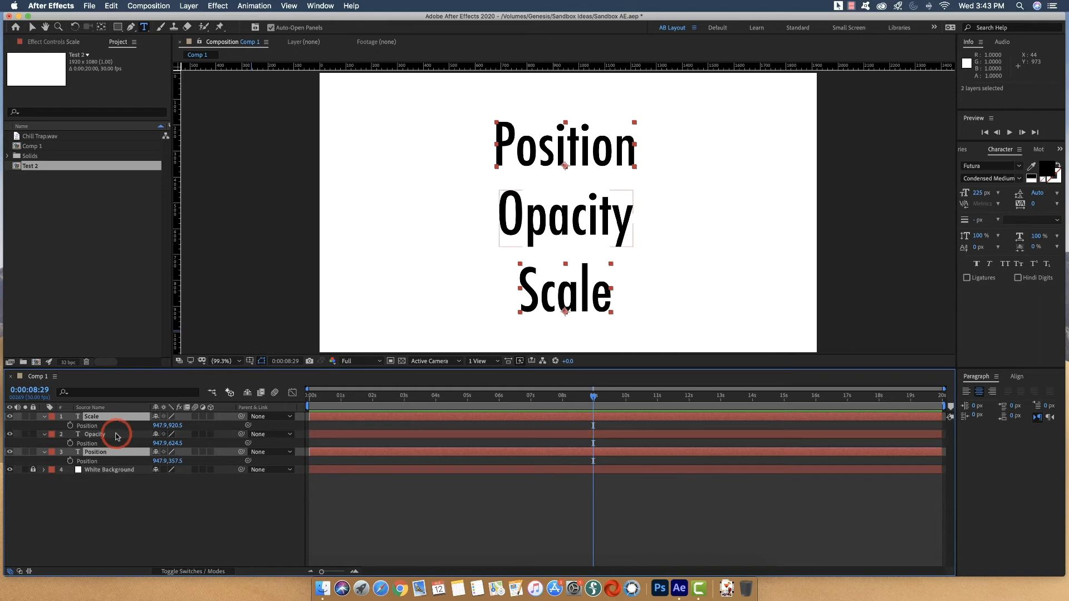
super+click(117, 435)
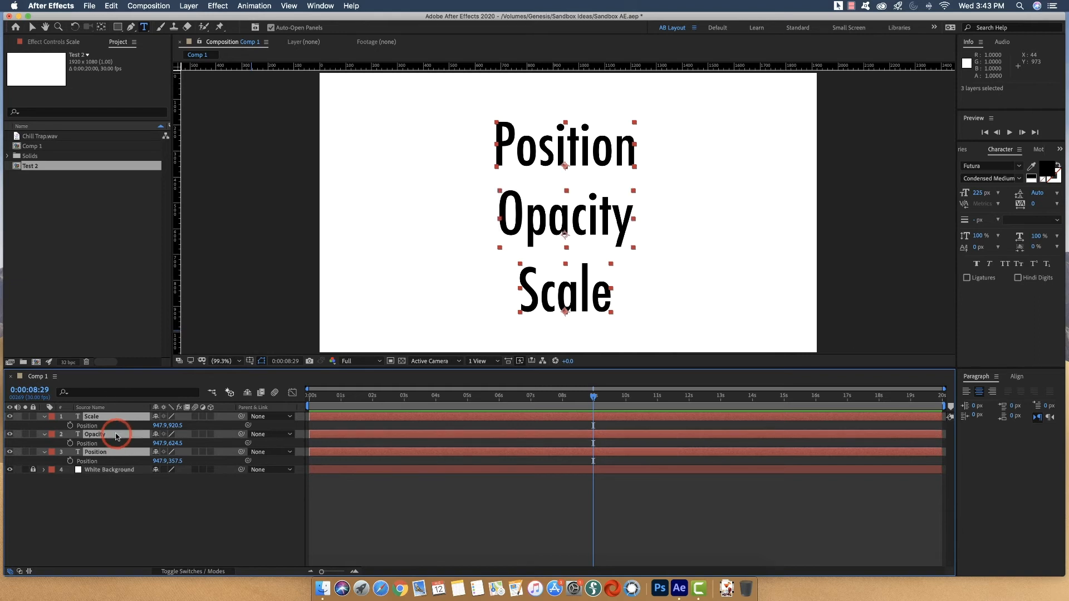
super+click(117, 447)
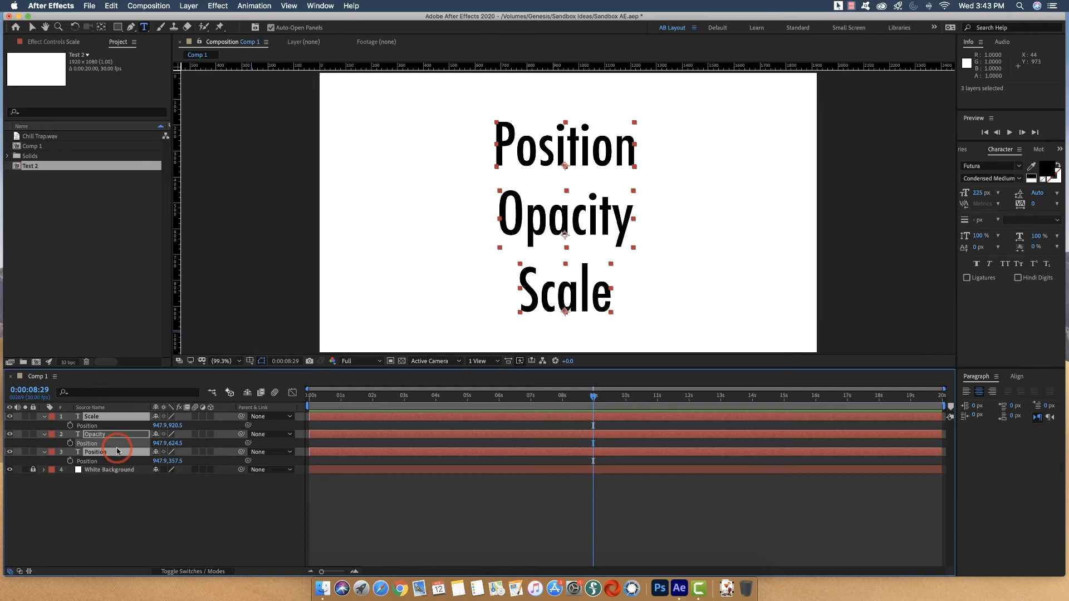
super+click(117, 452)
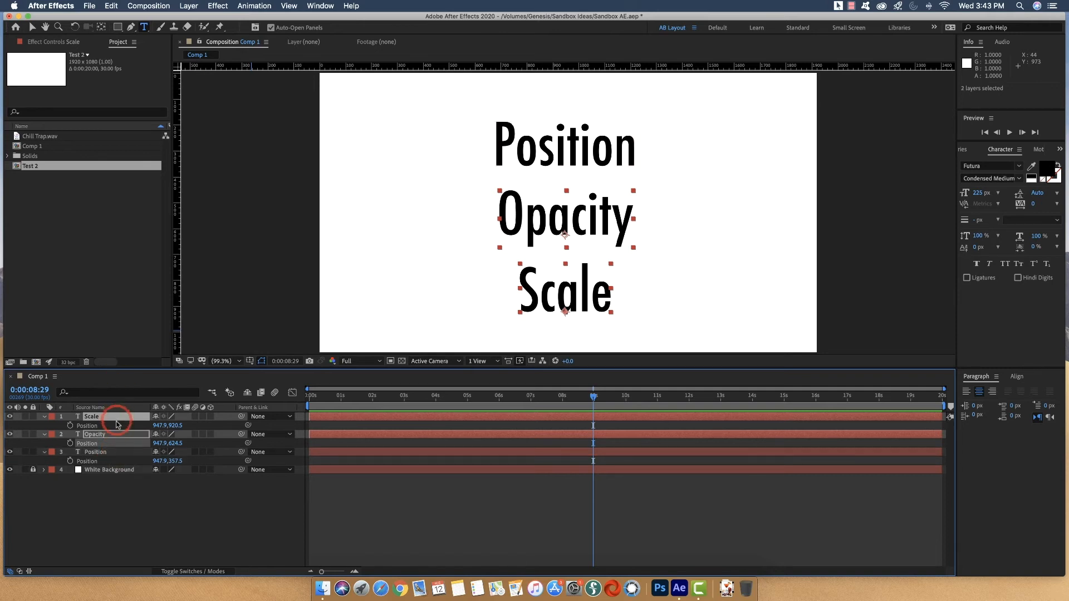
super+click(116, 436)
super+click(116, 436)
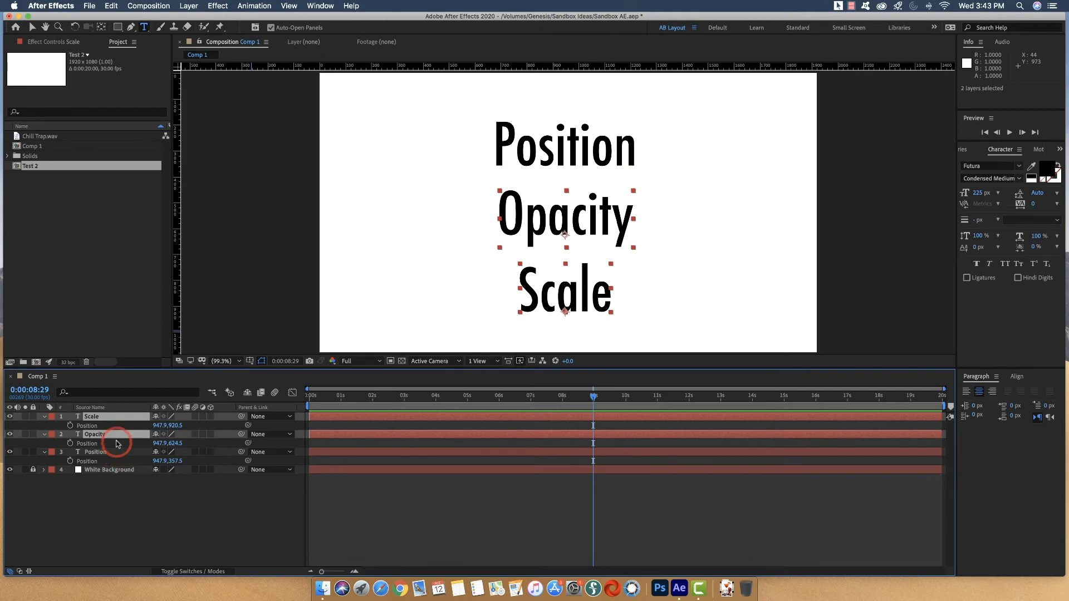
super+click(115, 436)
super+click(117, 418)
Move all three text layers up together to Y positions 898.5 for Scale, 602.5 for Opacity and 335.5 for Position.
click(118, 419)
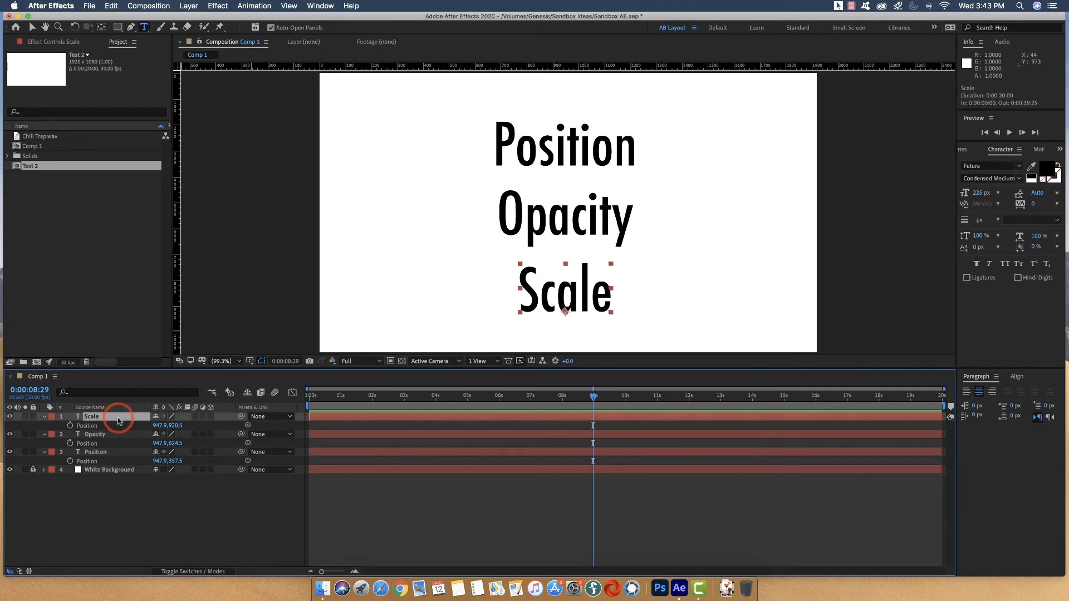
shift+click(117, 453)
click(177, 426)
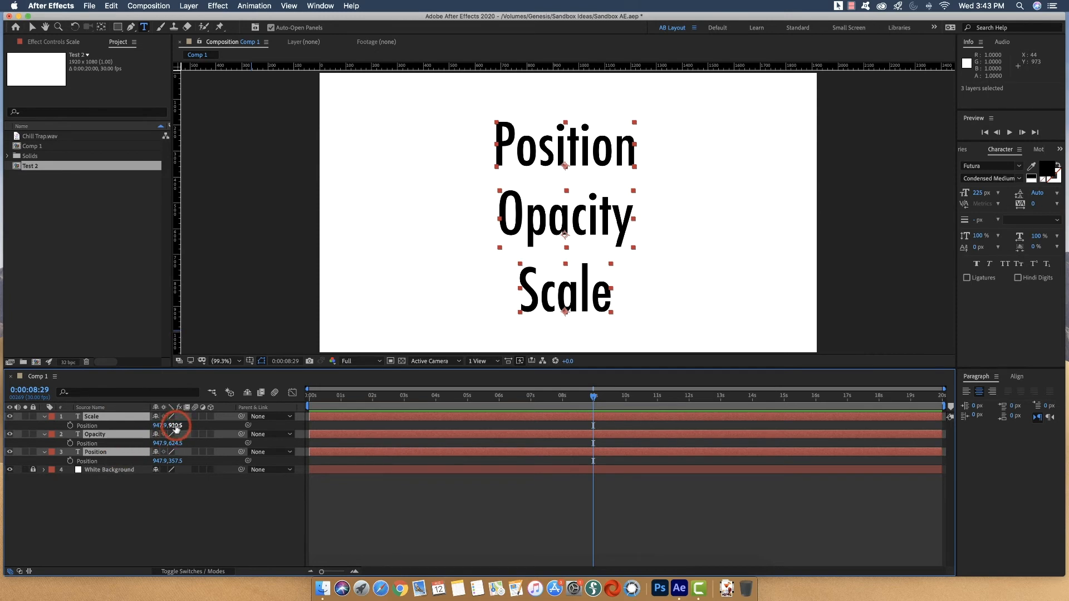
drag(174, 426, 217, 446)
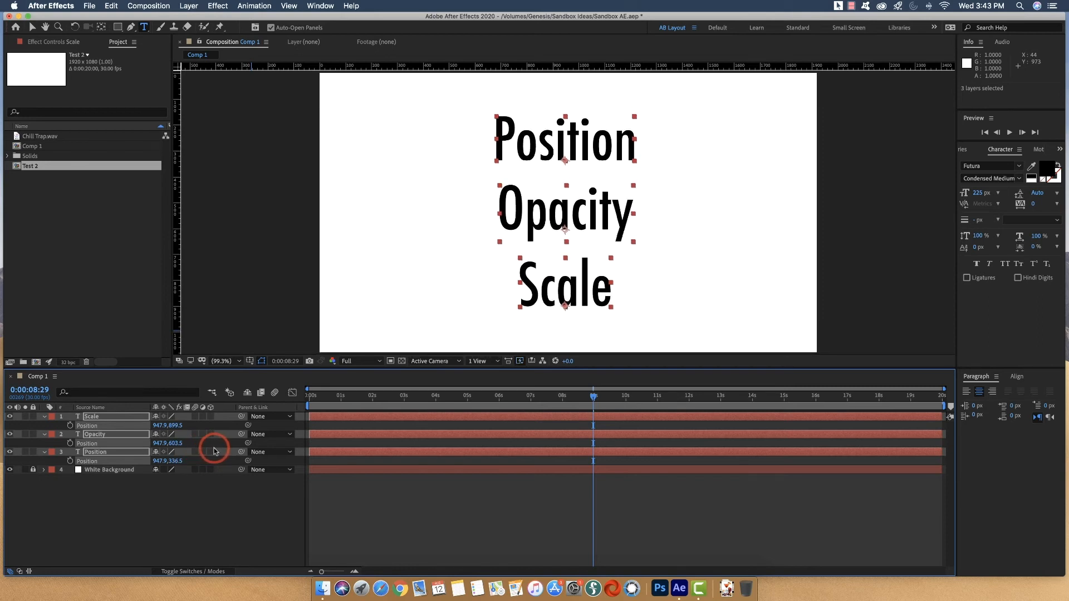
click(139, 496)
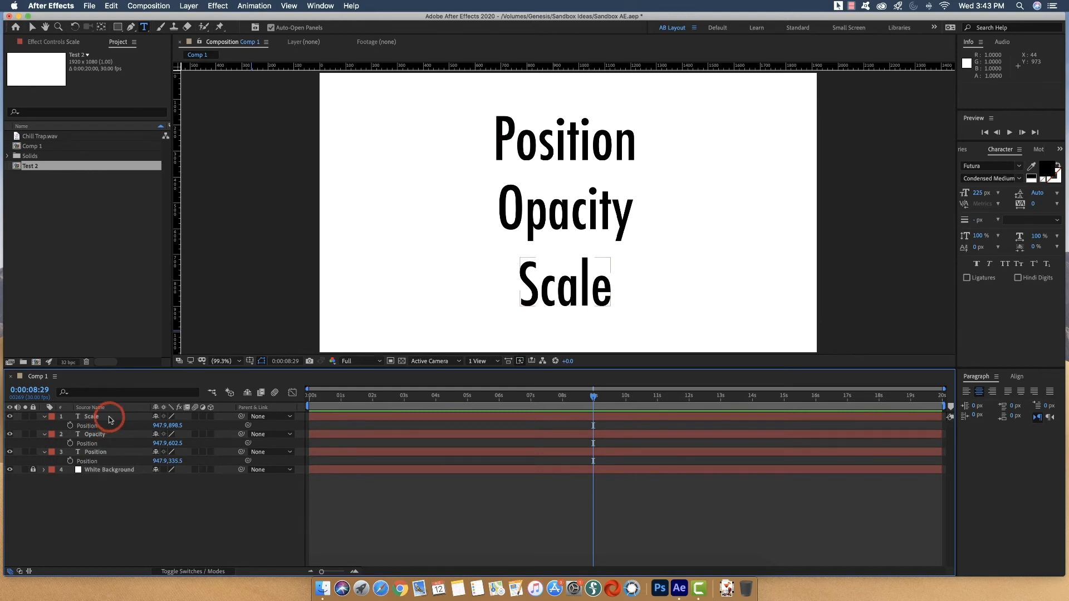
At time 0:00:00:00, add a position keyframe to the Position layer at its off-screen location of -295.3, 335.5.
drag(337, 393, 292, 401)
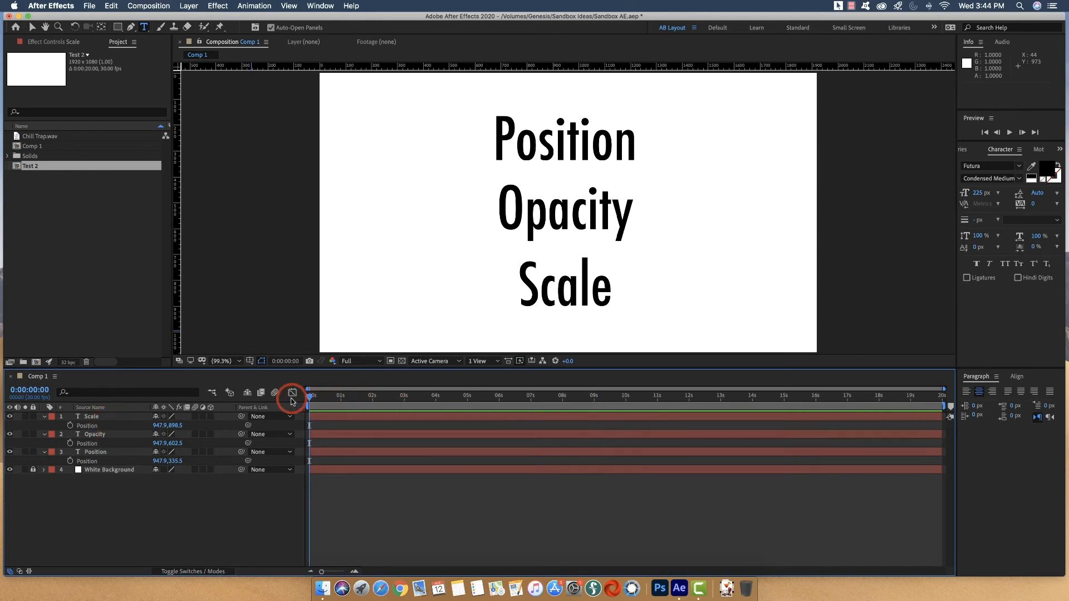
click(135, 452)
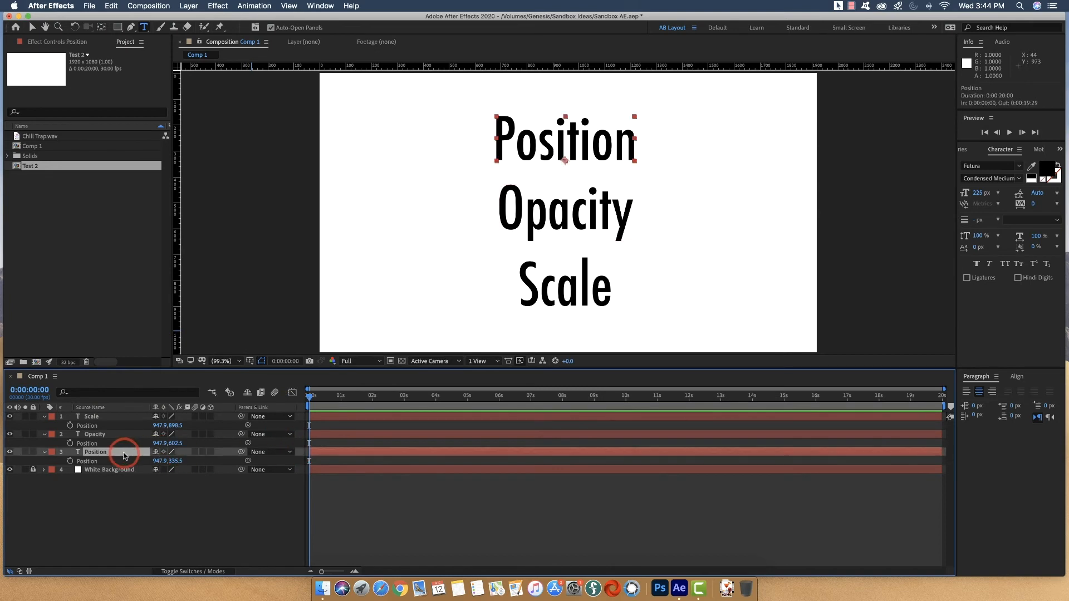
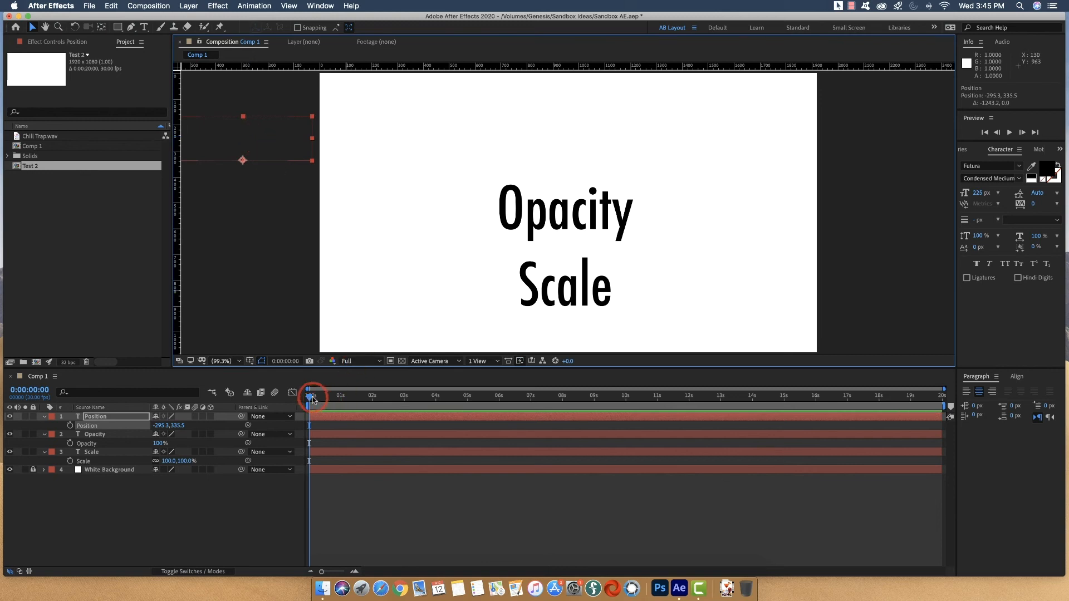
click(70, 425)
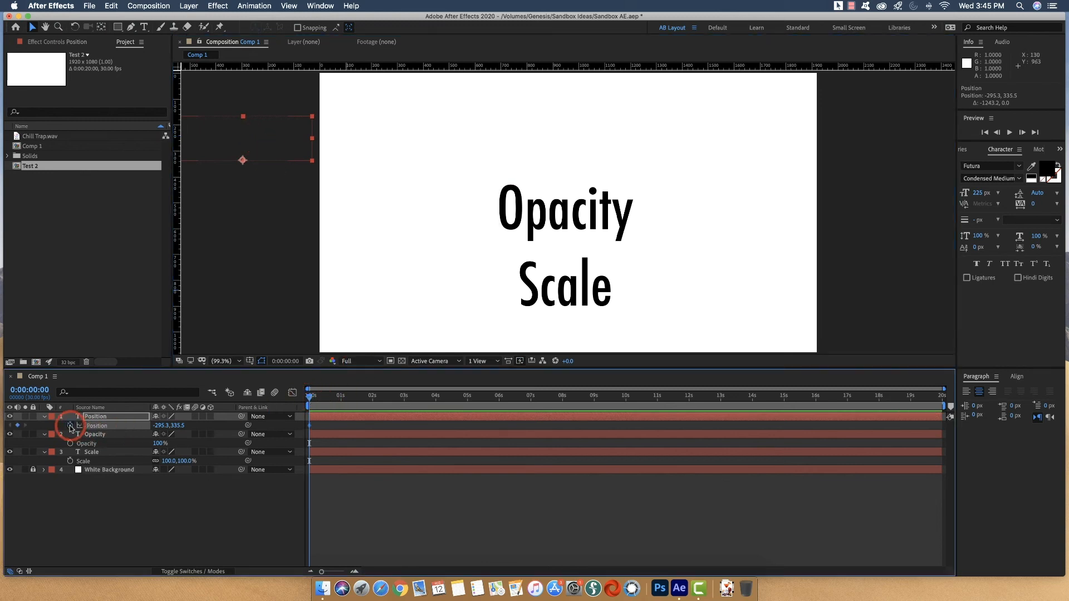
Keyframe the Position layer at X position 954.7 at 3 seconds, and lock the layer.
drag(310, 396, 406, 407)
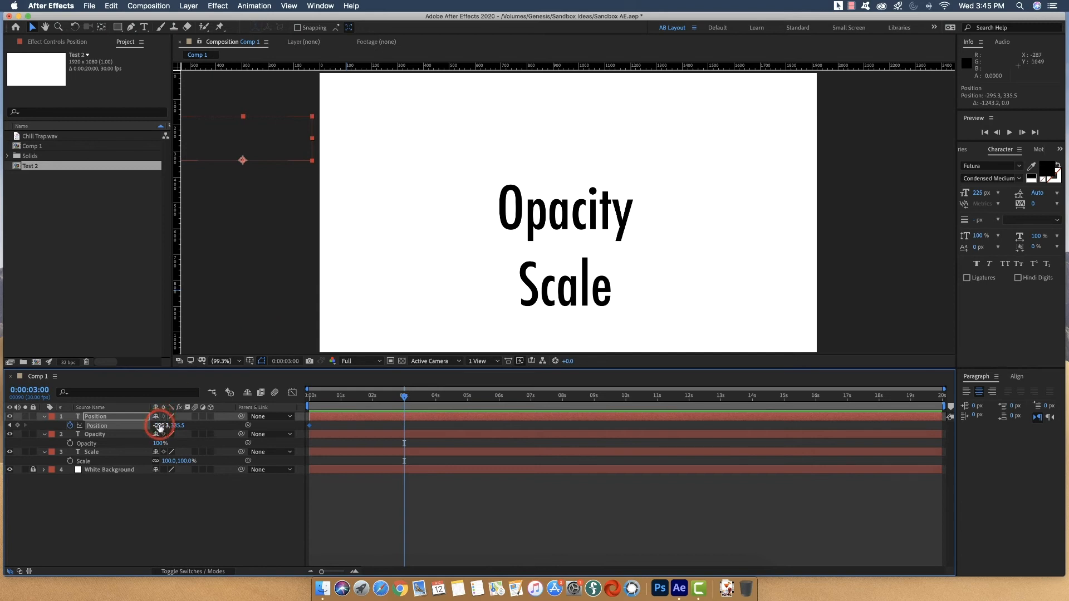
drag(160, 427, 232, 431)
click(378, 433)
click(411, 427)
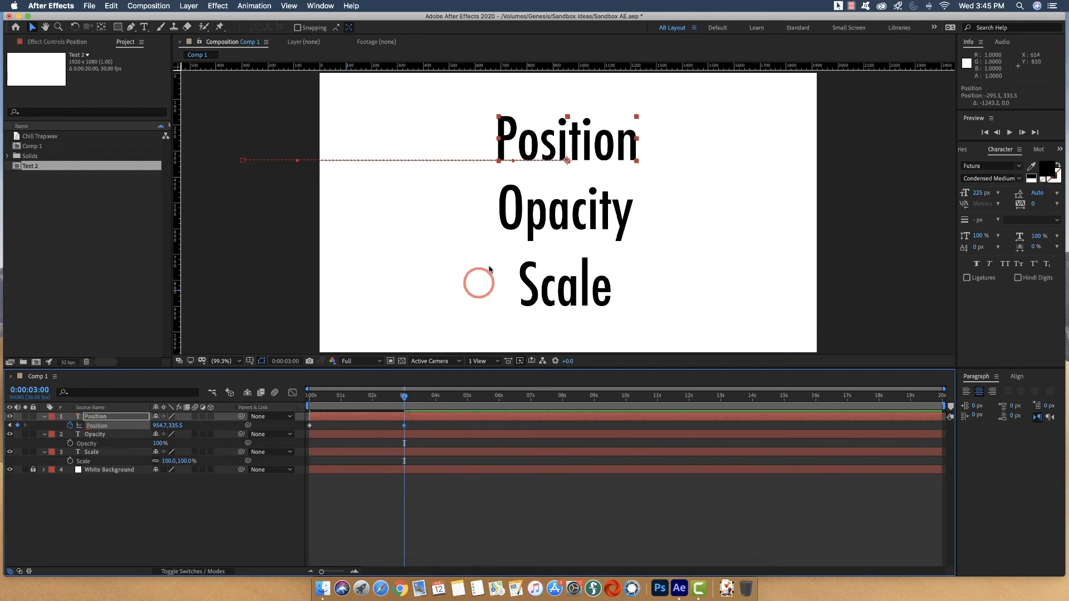
click(32, 416)
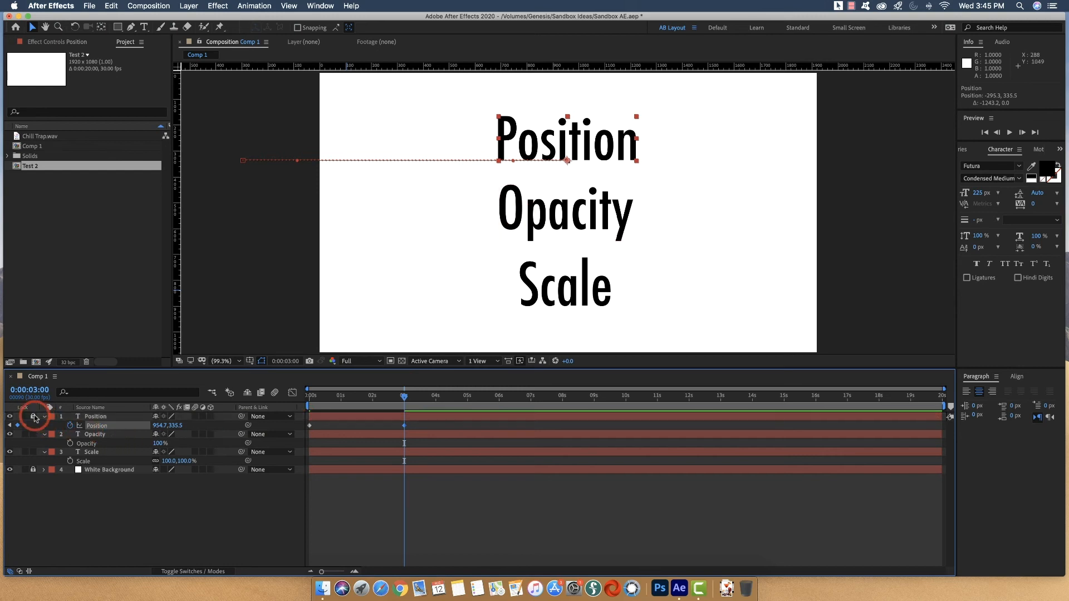
Keyframe the Opacity layer's opacity at 100% at 3 seconds and 0% at 0 seconds, and lock the layer.
click(106, 436)
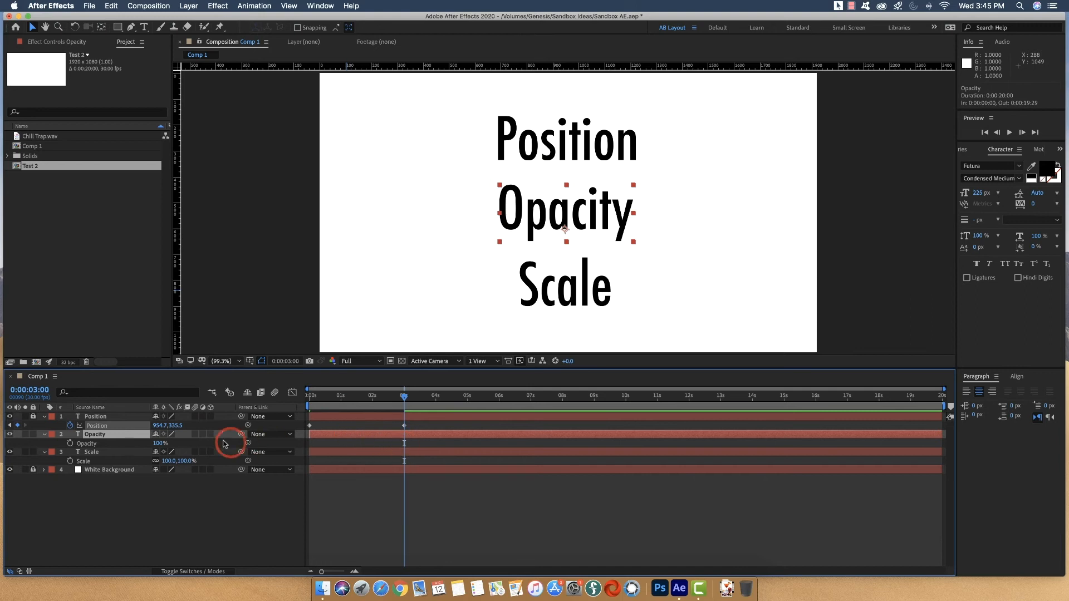
click(70, 443)
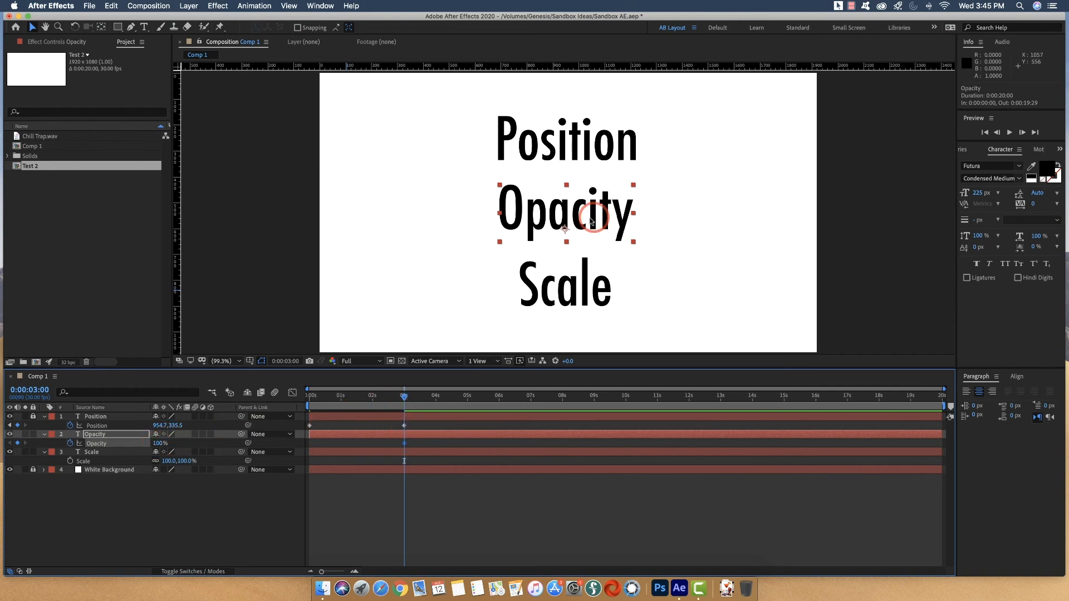
drag(404, 399, 307, 401)
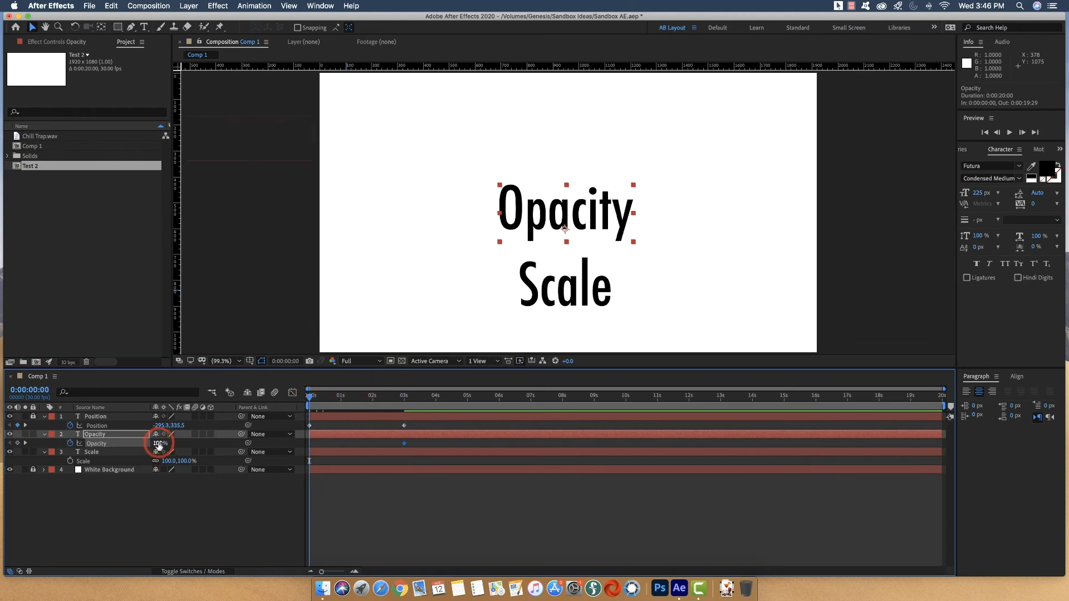
key(Tab)
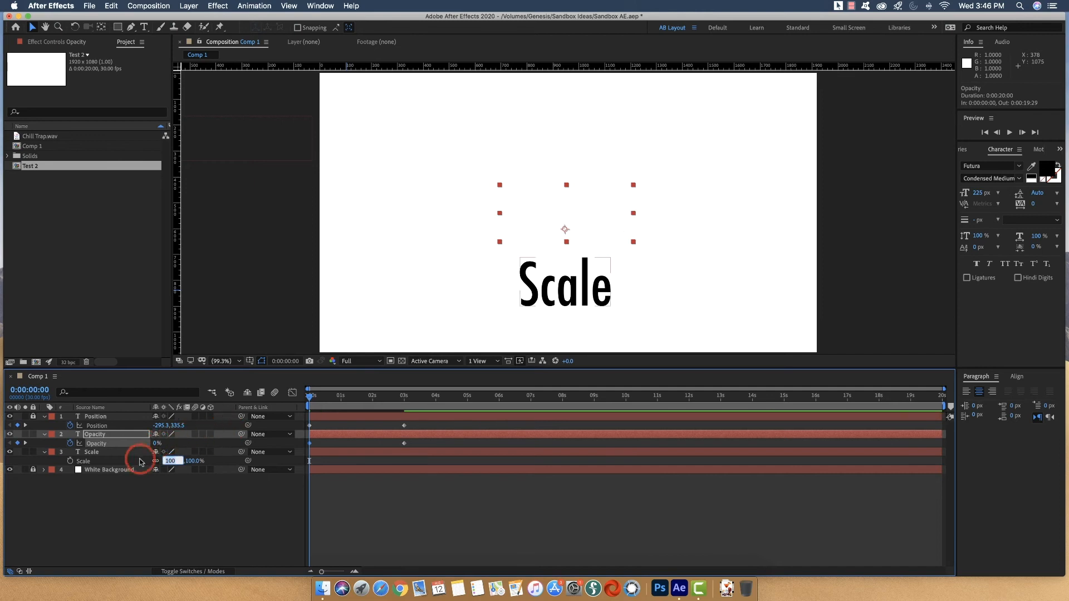
click(33, 434)
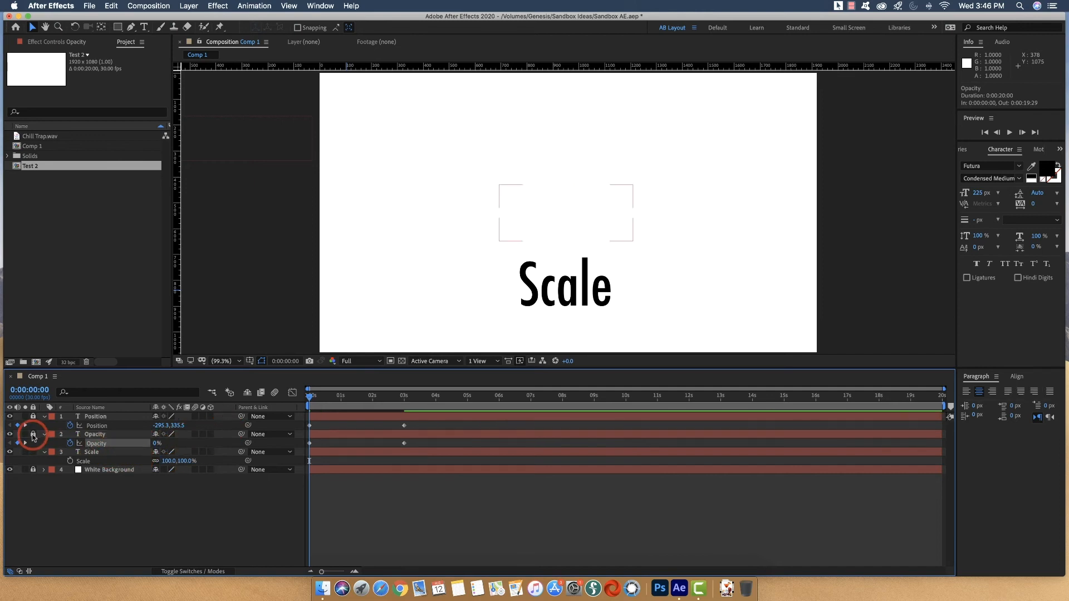
click(102, 454)
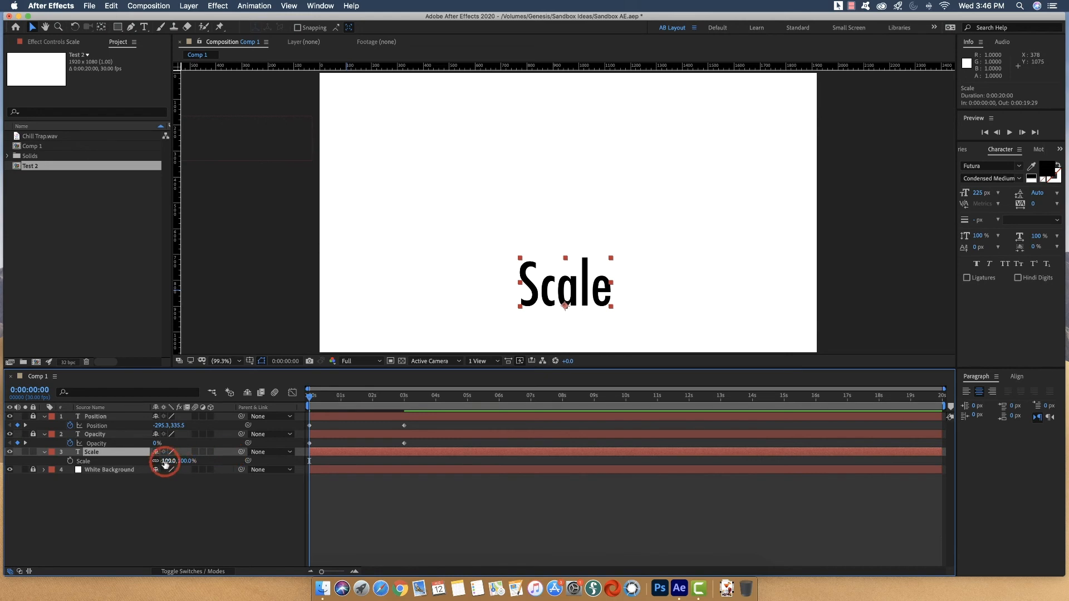
drag(165, 461, 119, 461)
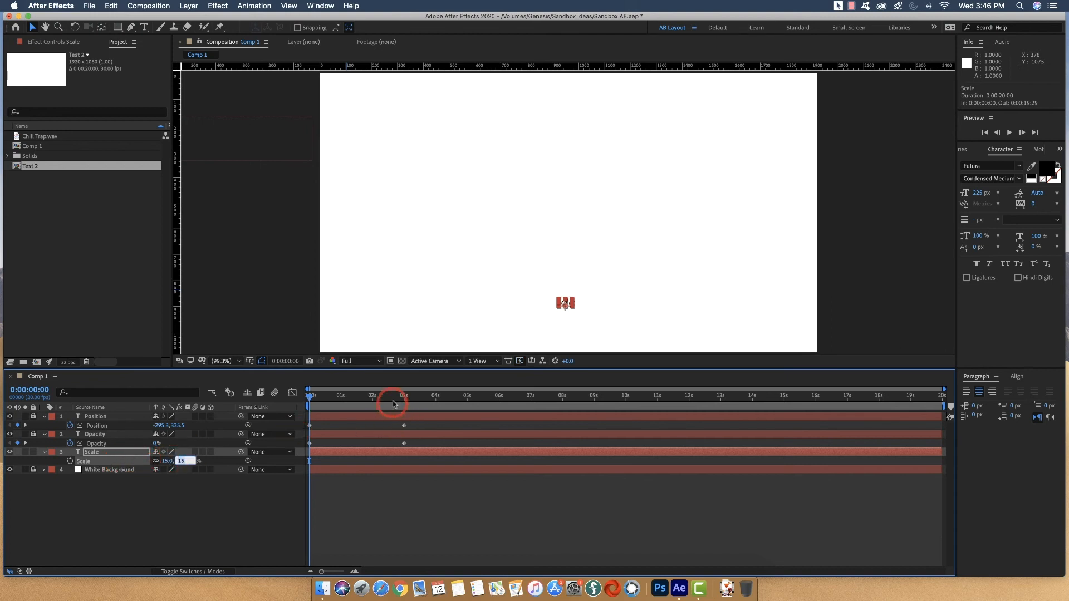
mouse_move(404, 395)
mouse_down()
mouse_move(386, 394)
mouse_move(429, 398)
mouse_move(391, 396)
mouse_move(424, 397)
mouse_move(405, 399)
mouse_up()
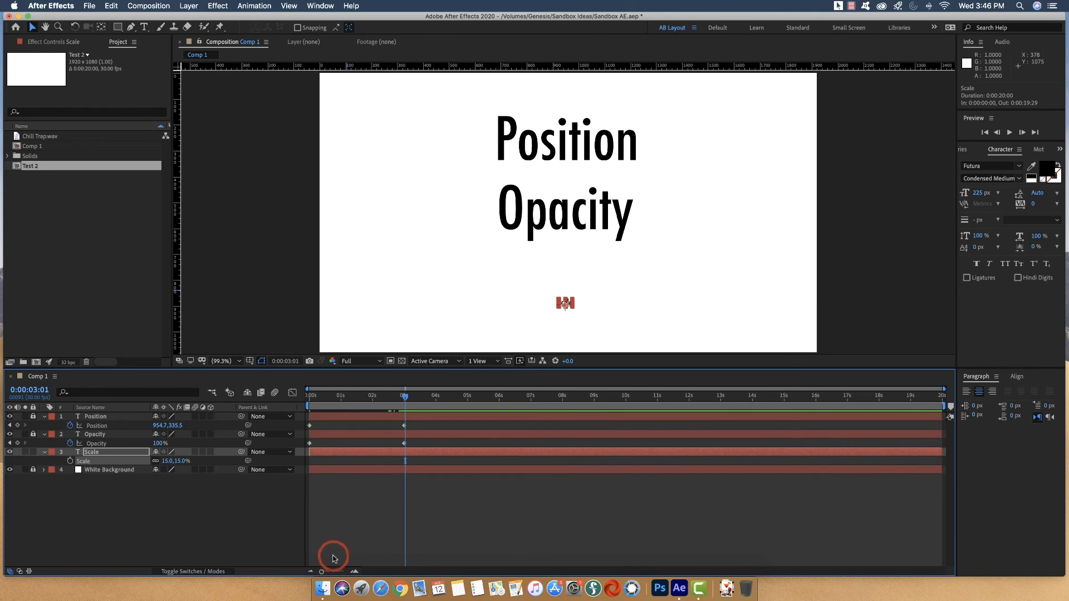
drag(329, 572, 344, 572)
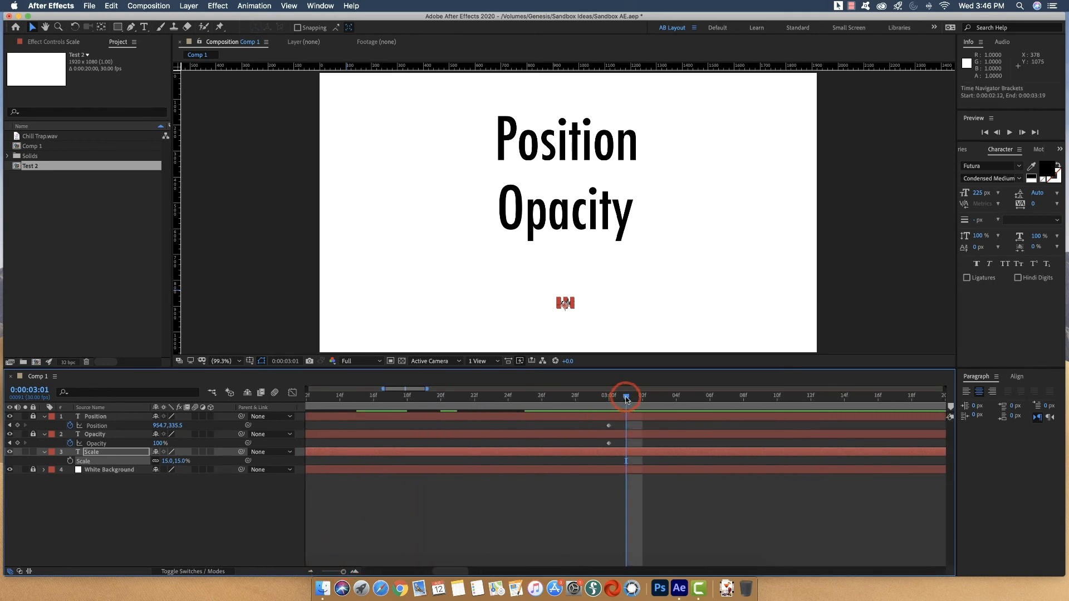
mouse_move(624, 399)
mouse_down()
mouse_move(563, 398)
mouse_move(624, 399)
mouse_move(610, 401)
mouse_up()
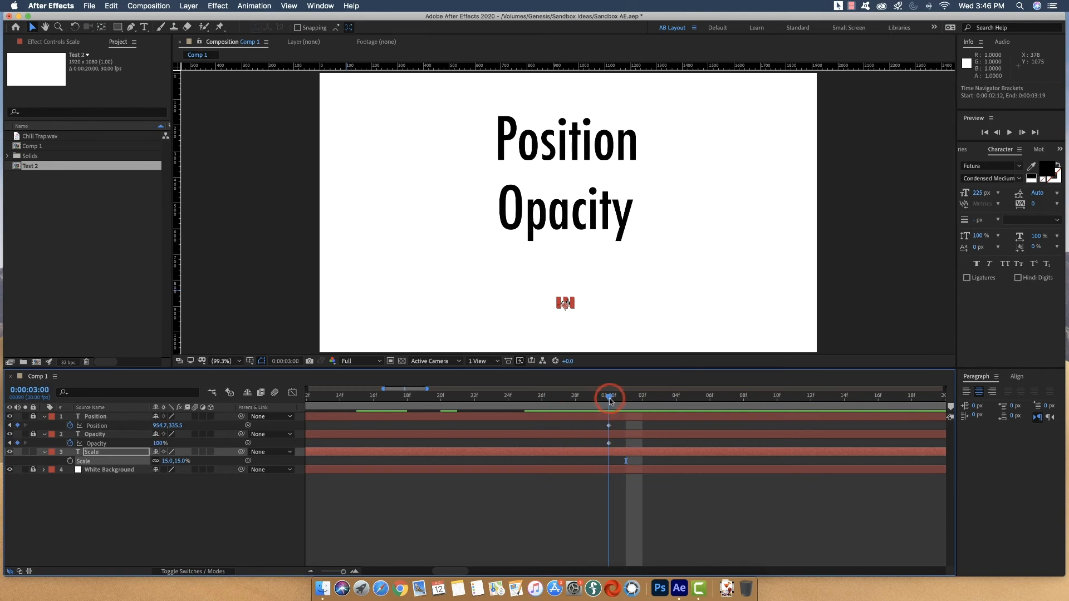
click(343, 572)
drag(343, 572, 328, 573)
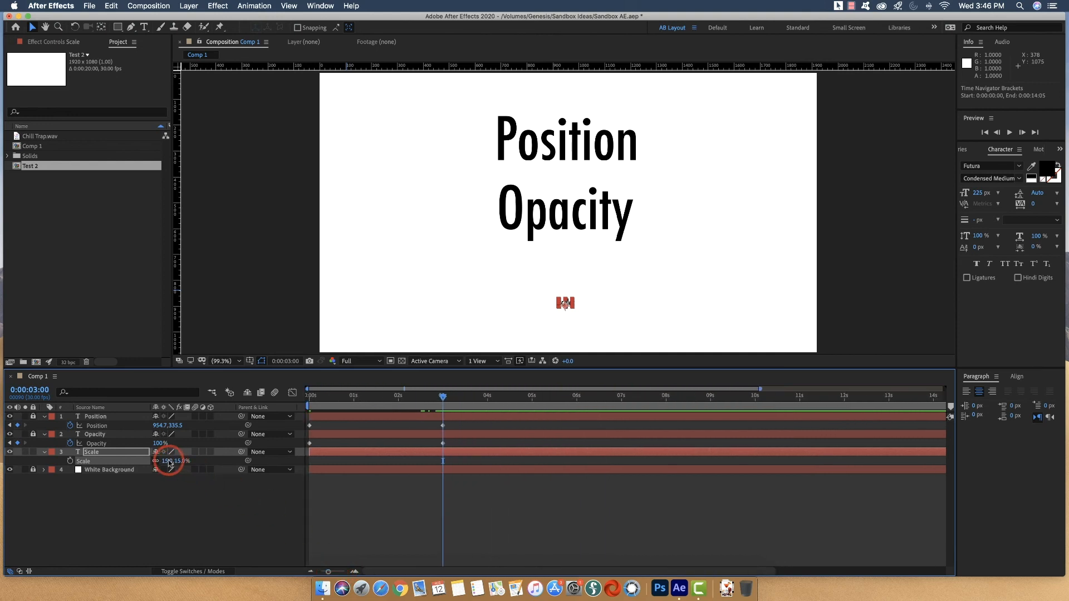
key(Tab)
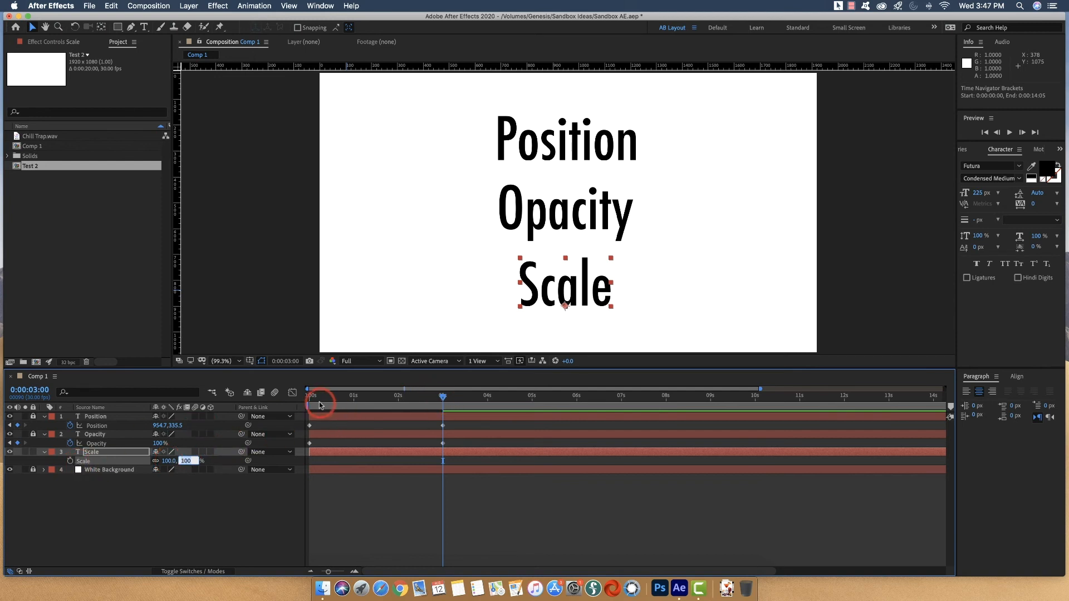
Keyframe the Scale layer's scale at 15% at 0 seconds and 100% at 3 seconds.
drag(320, 399, 306, 393)
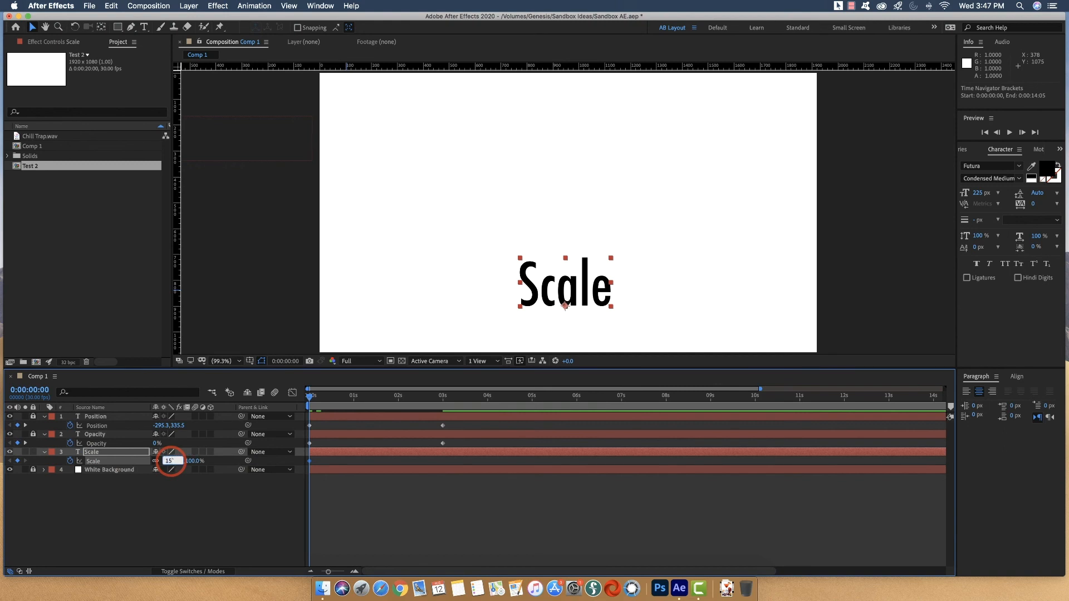
key(Tab)
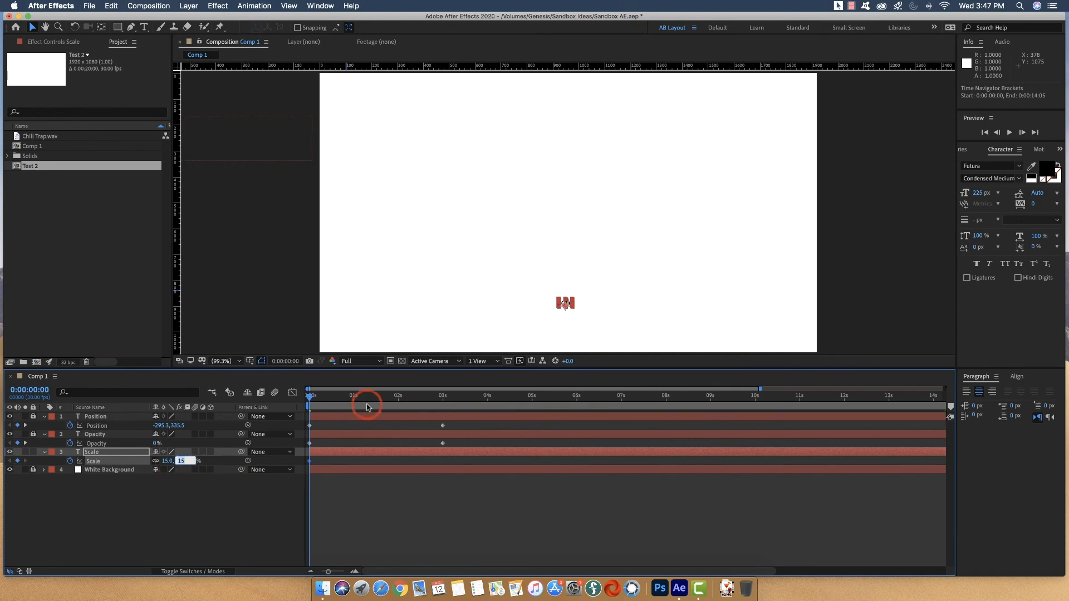
click(445, 397)
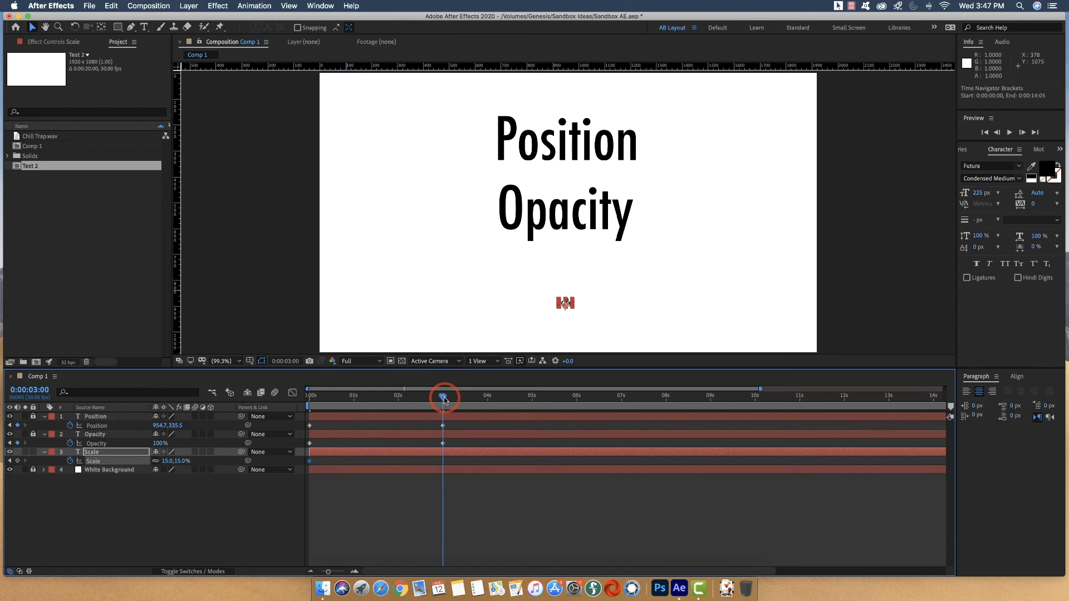
click(167, 461)
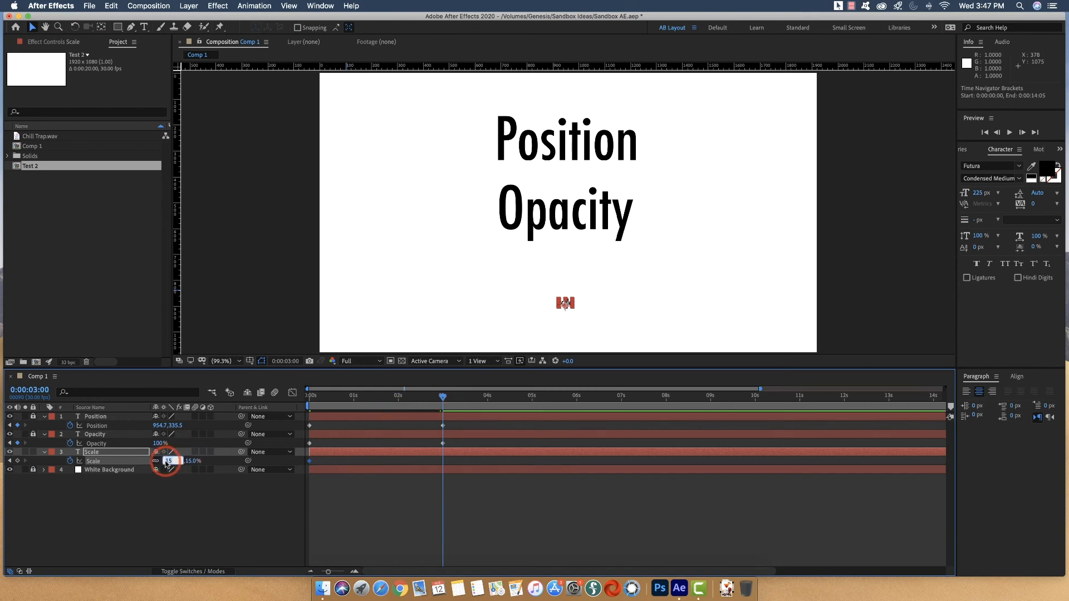
text(100)
key(Tab)
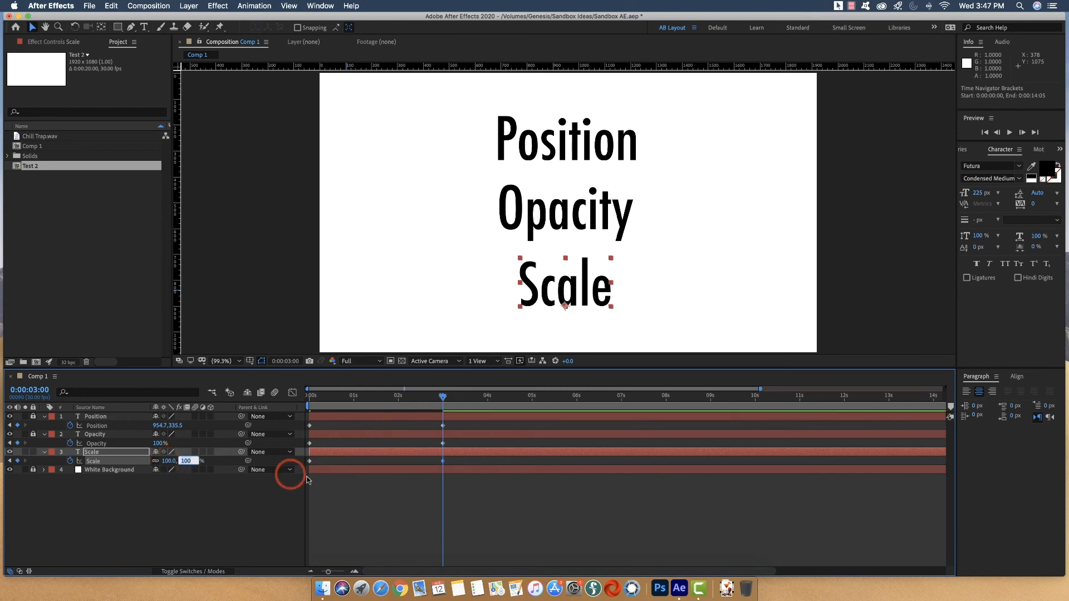
Play the composition from the start several times to review the position, opacity and scale animations together.
drag(444, 401, 294, 401)
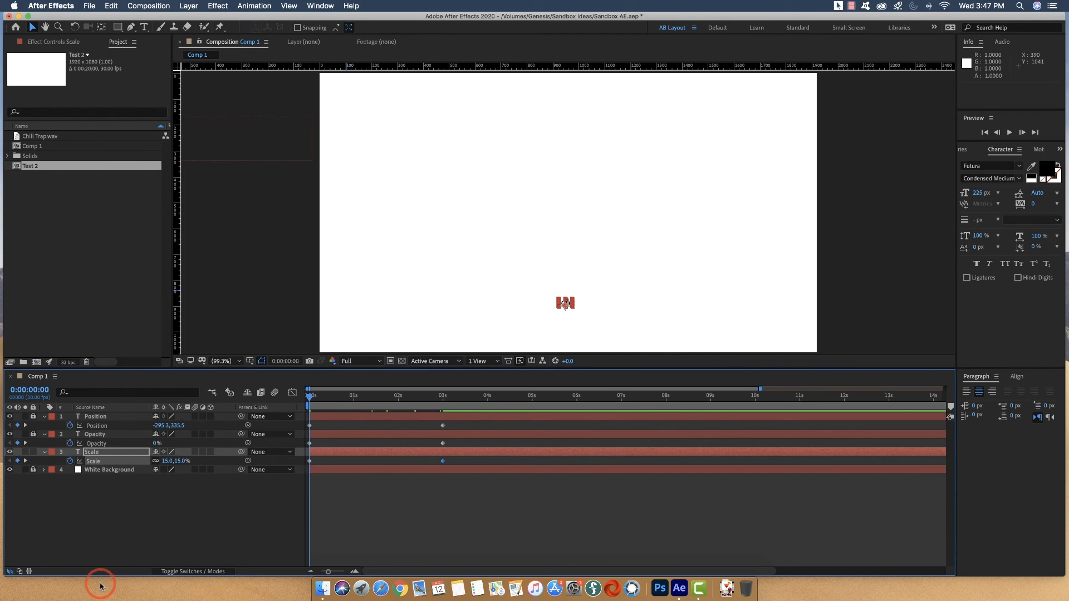
key(space)
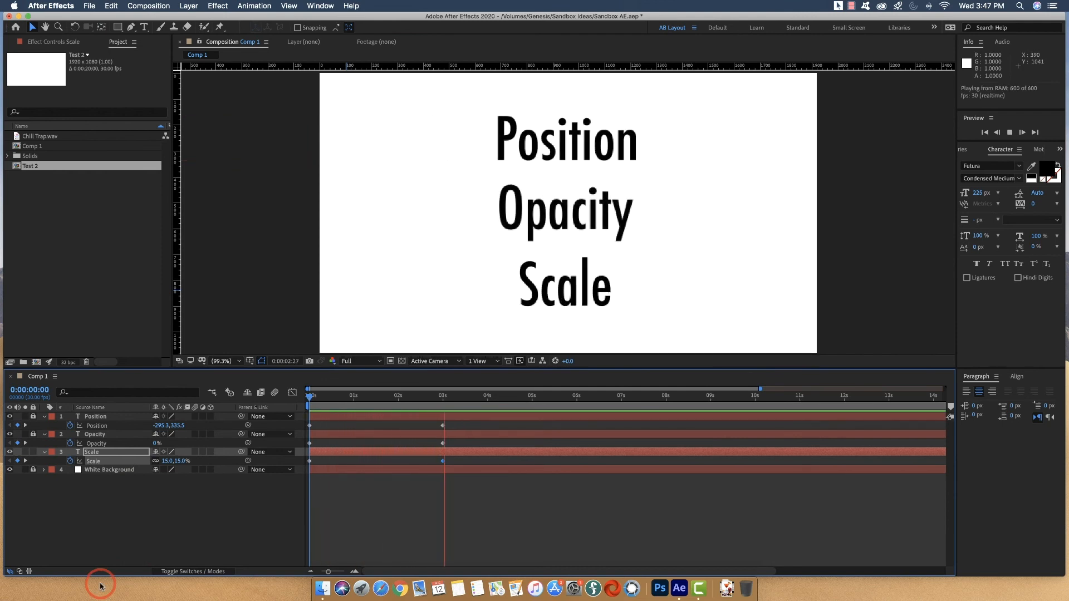
key(space)
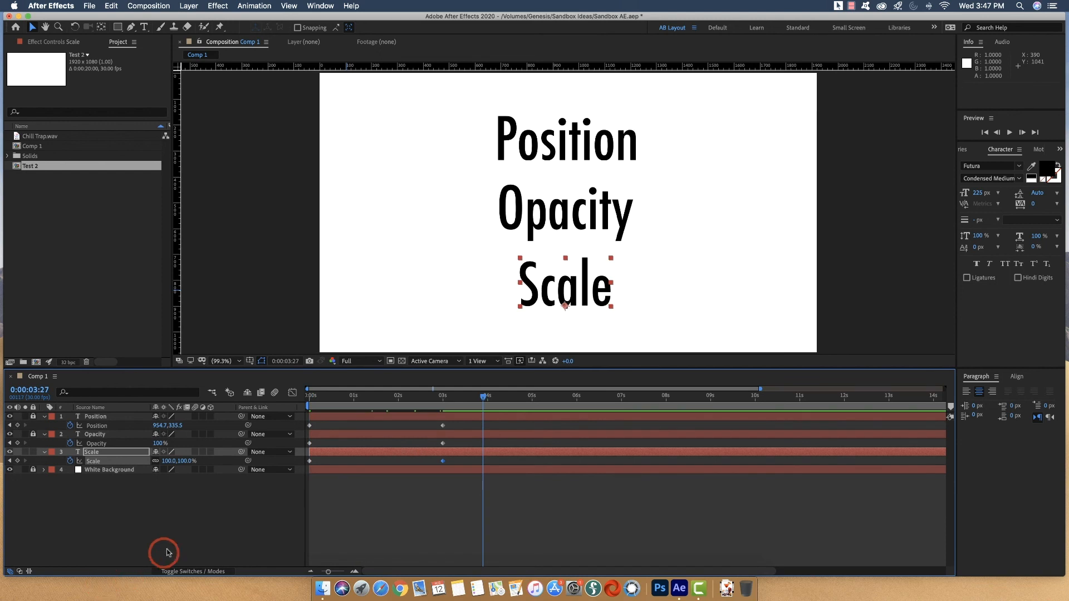
click(311, 395)
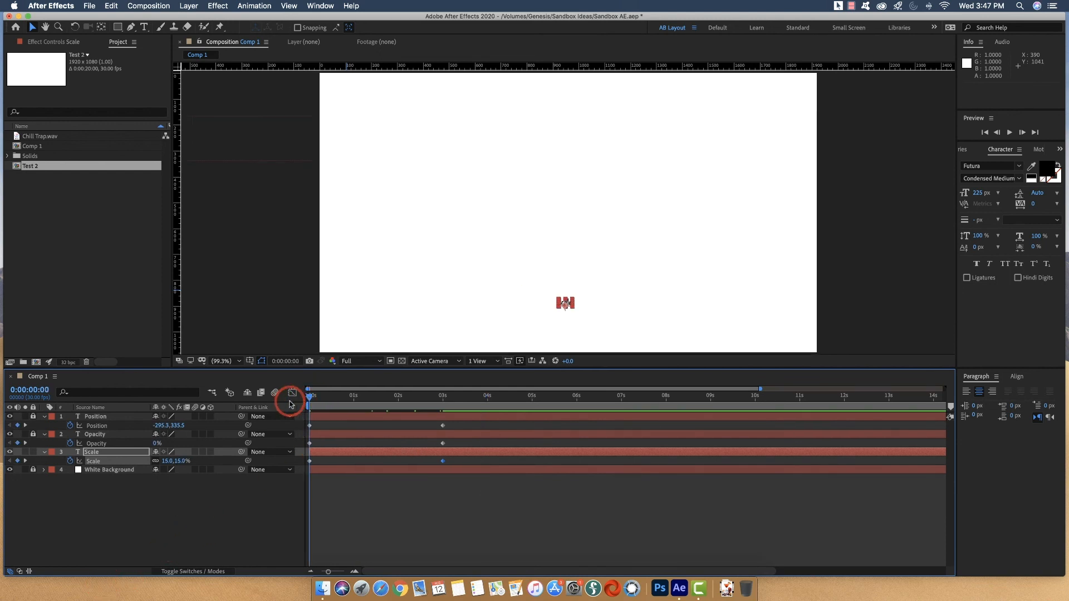
key(space)
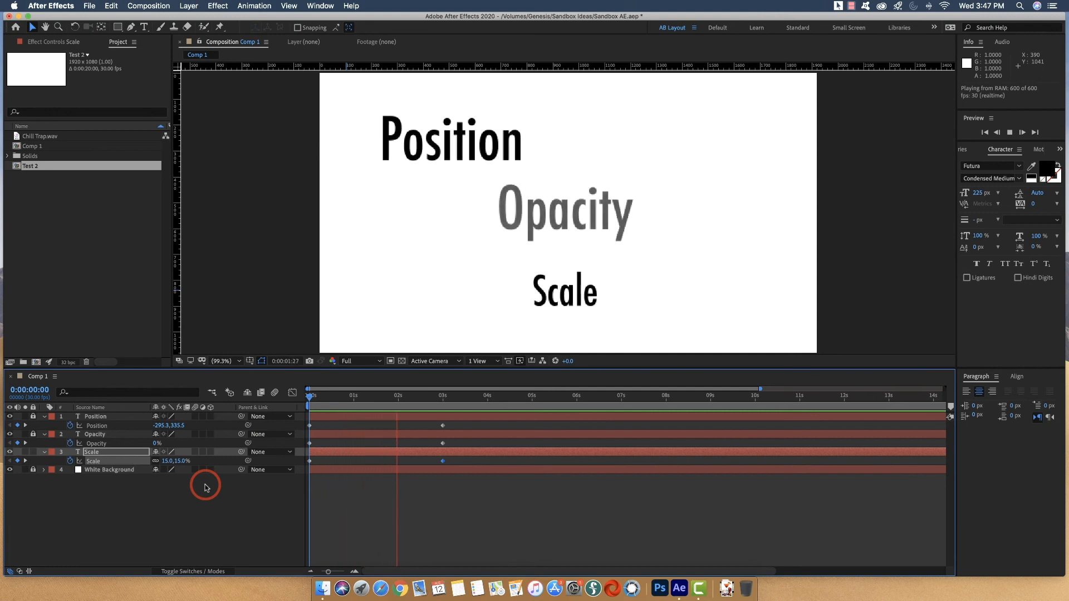
key(space)
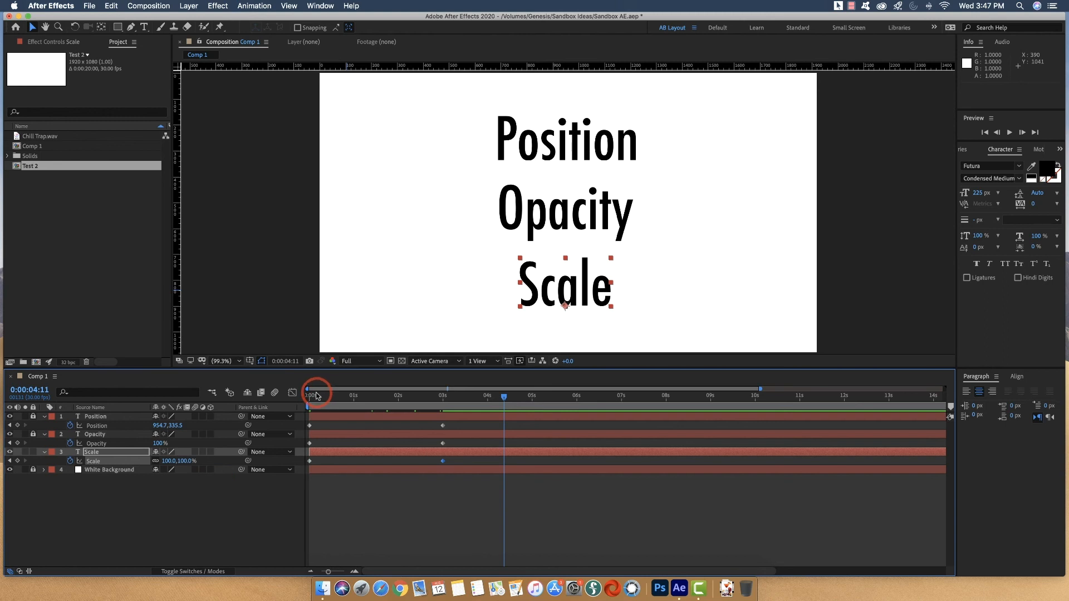
drag(317, 396, 297, 398)
key(space)
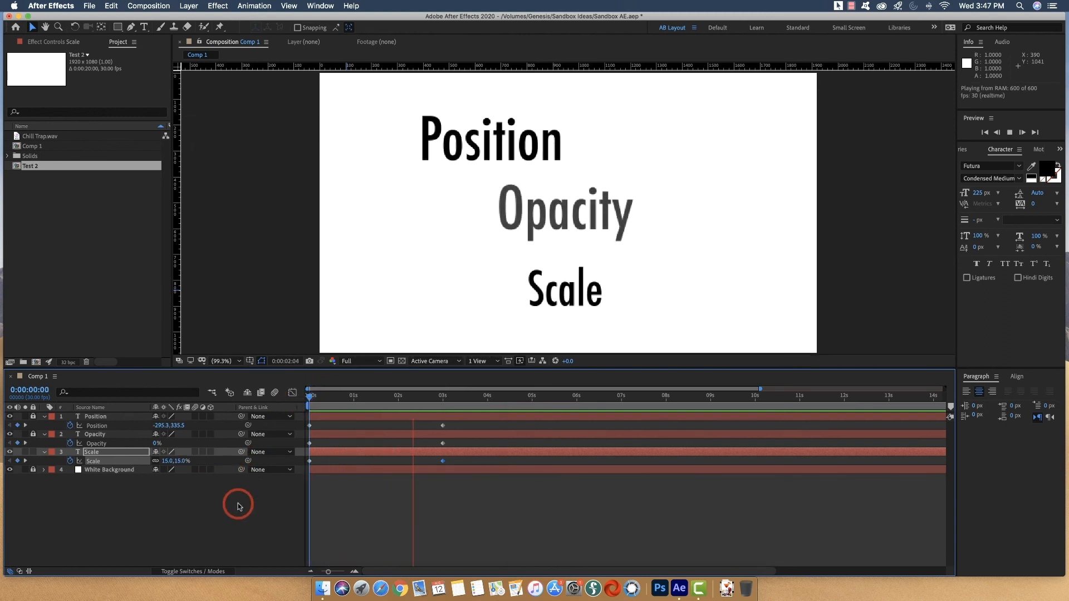
key(space)
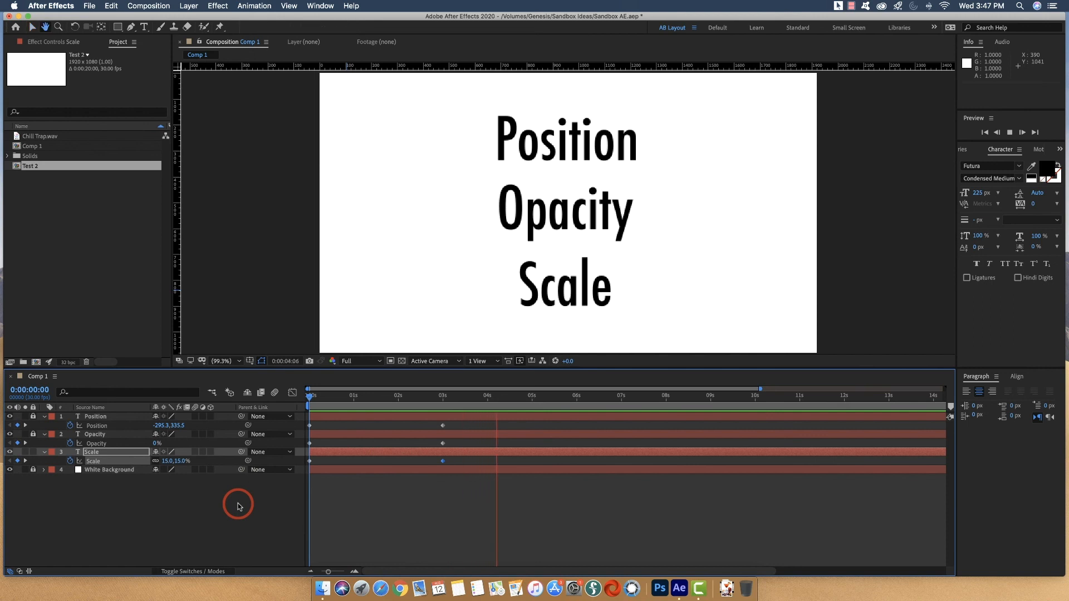
click(320, 396)
drag(320, 396, 295, 406)
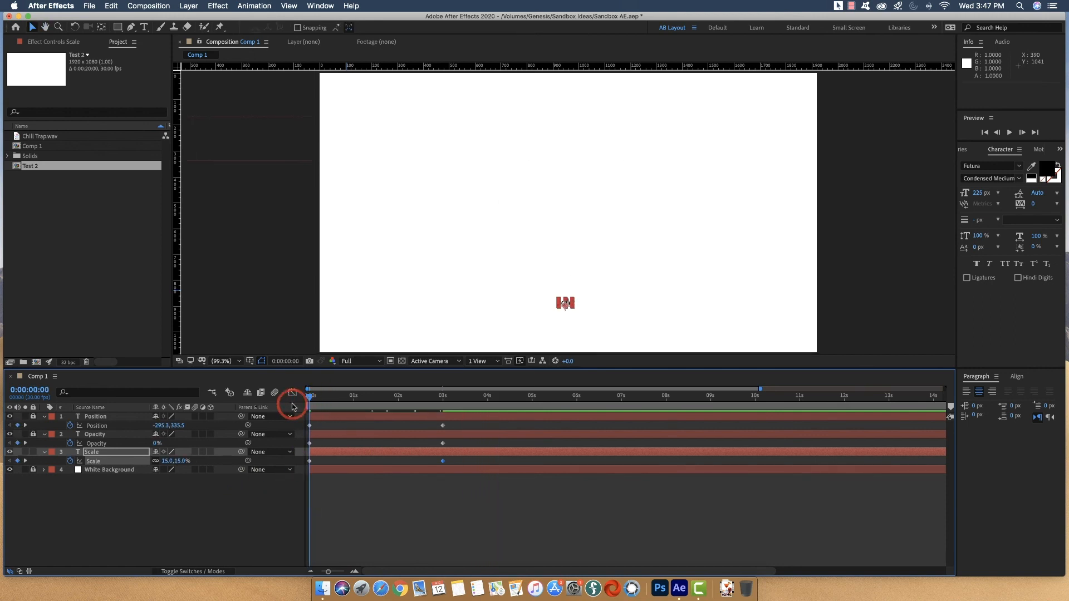
key(space)
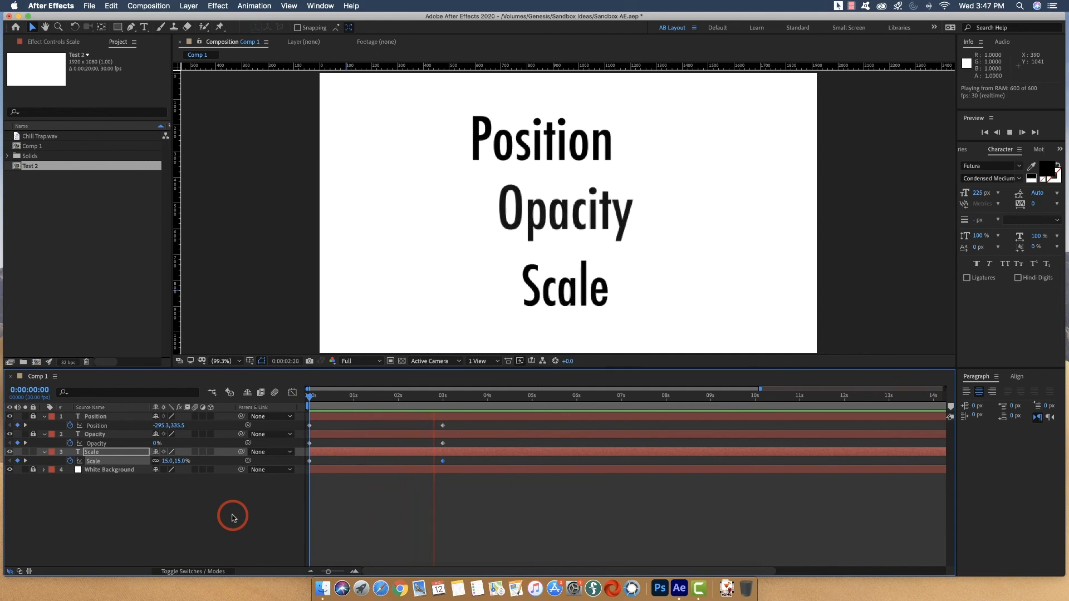
key(space)
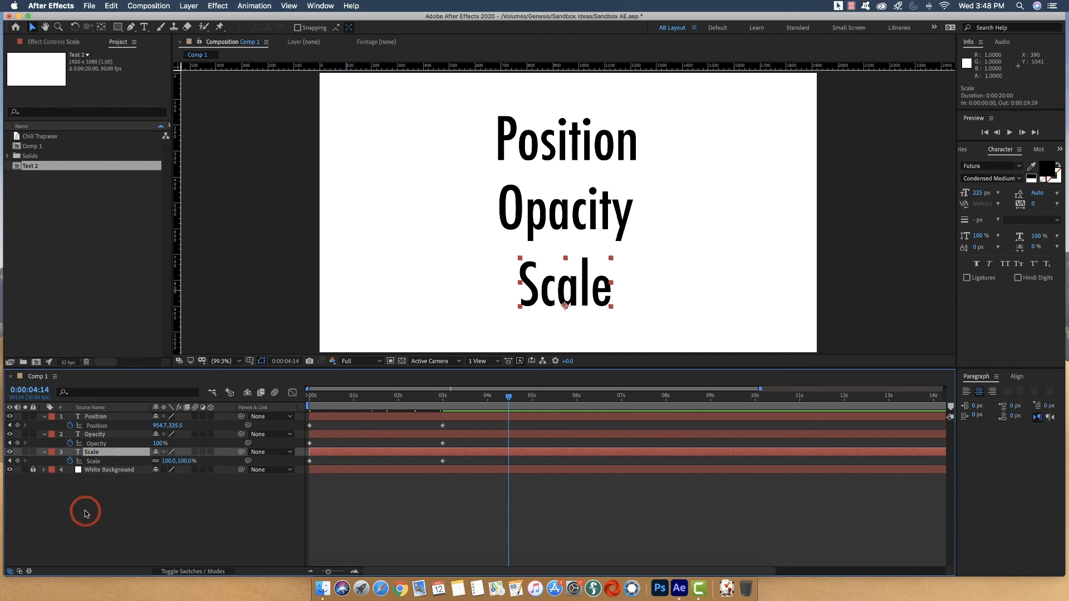
Select the Scale layer and expand it to list all its modified properties, including source text, position and scale.
click(96, 434)
click(92, 452)
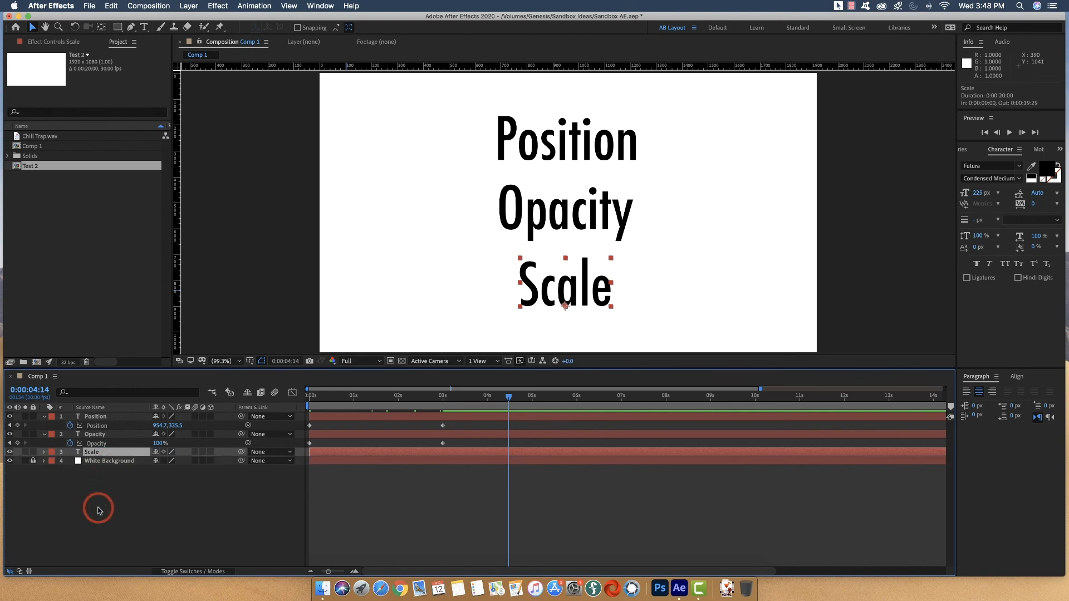
key(u)
key(u)
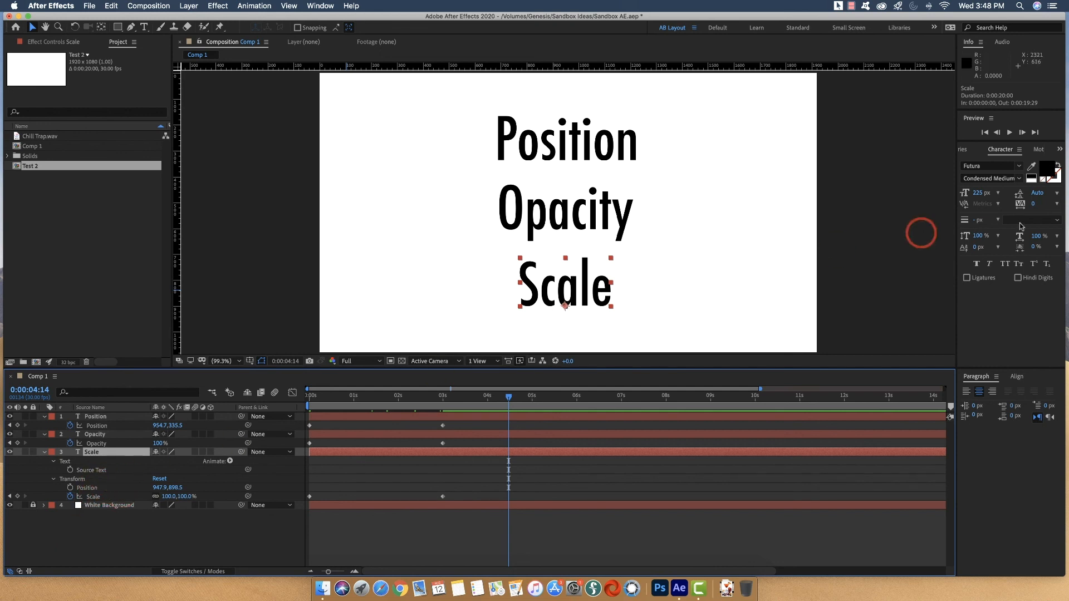
Show the Effects & Presets panel in place of the Character settings, keeping the Scale layer selected.
click(1060, 149)
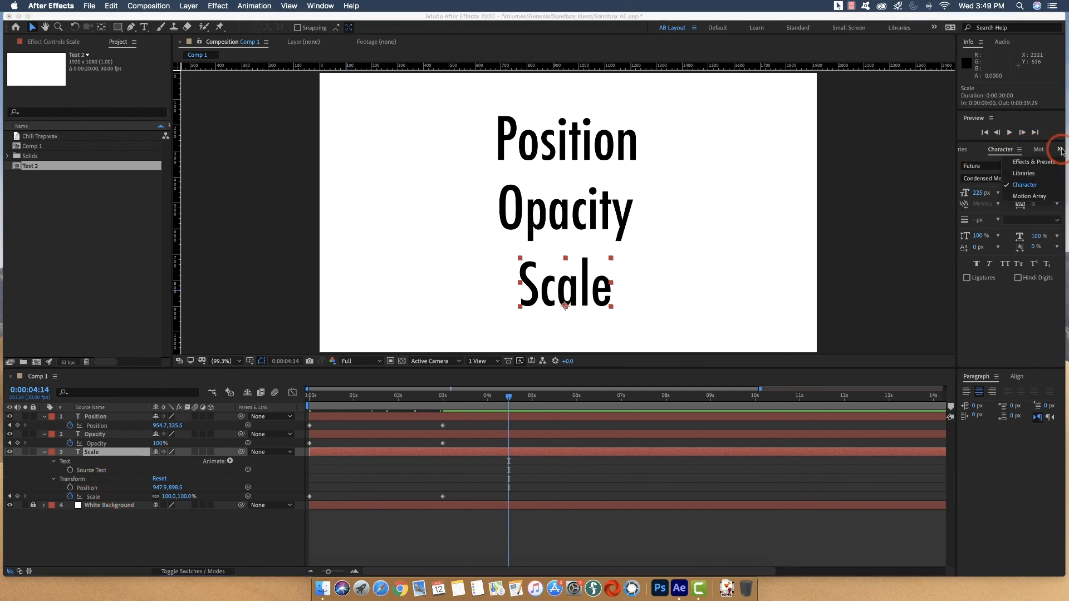
click(1035, 161)
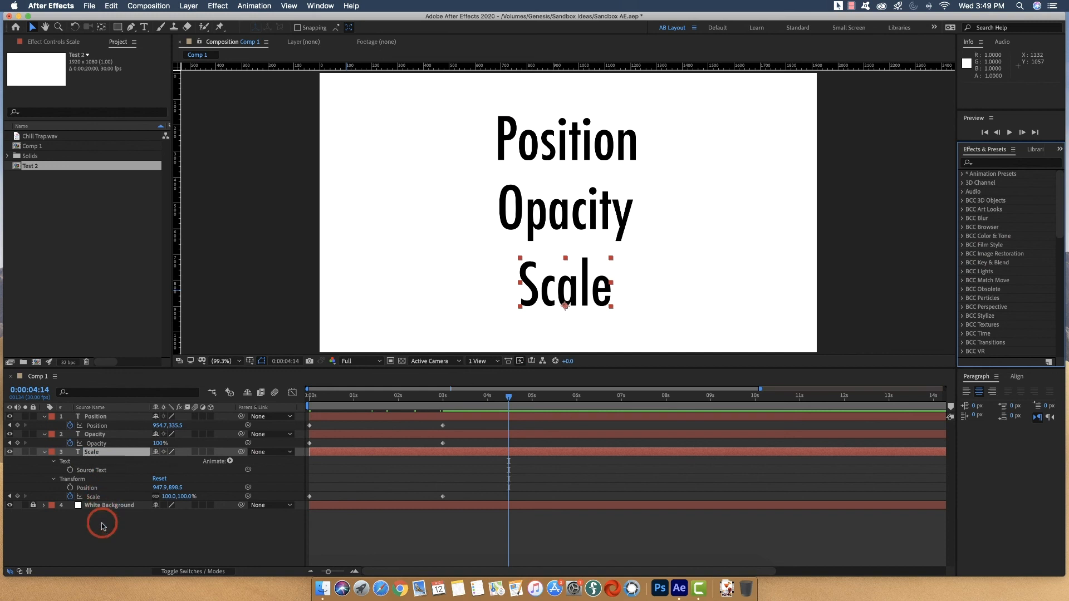
click(109, 456)
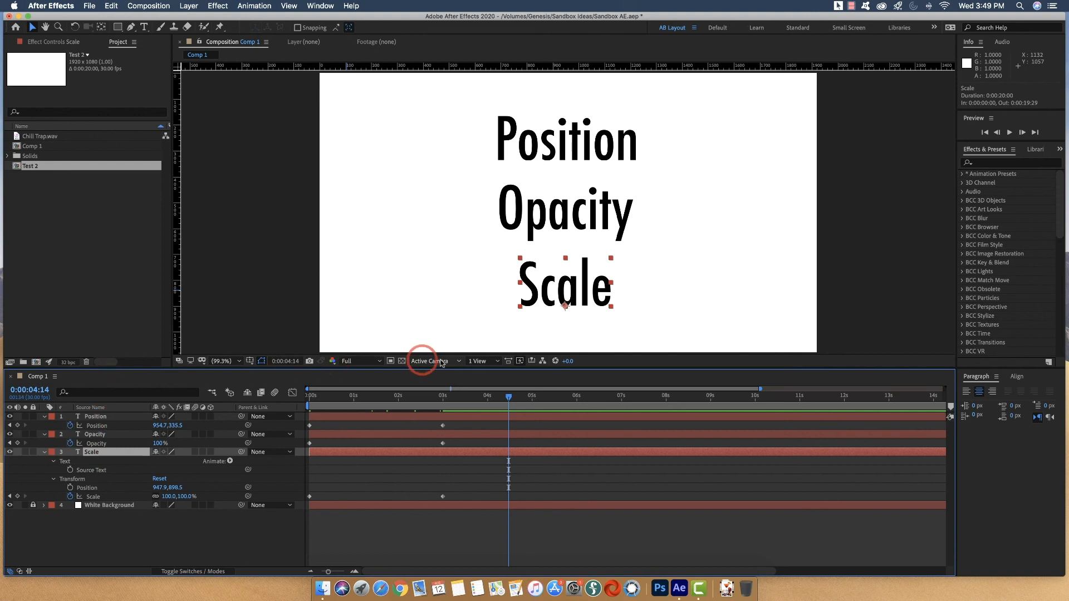
click(985, 151)
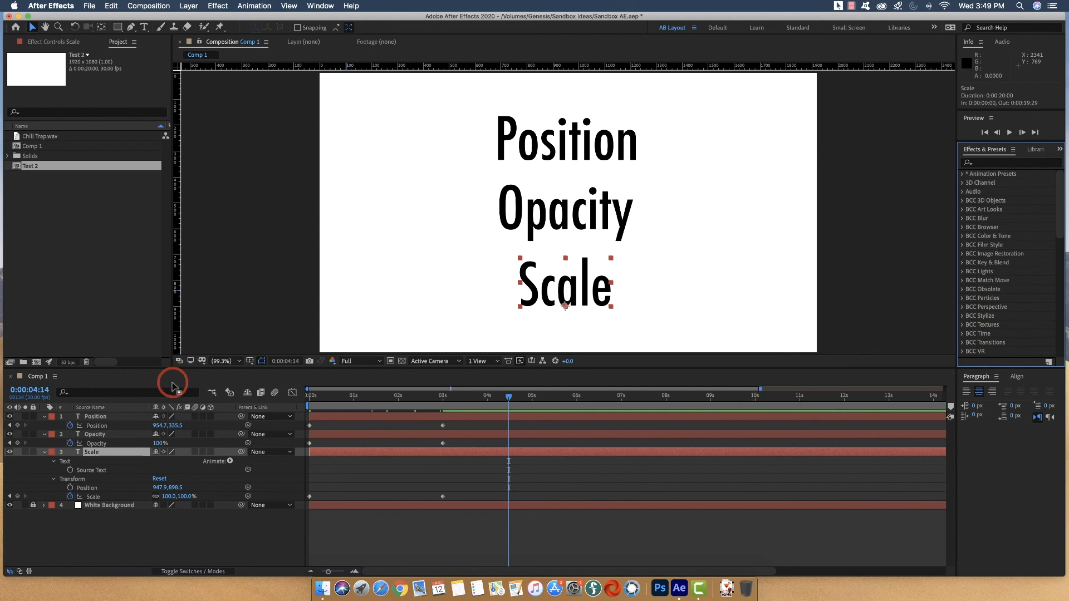
Cycle the Scale layer between its collapsed view, its keyframed properties and all its modified properties, ending with only the keyframed scale listed.
click(75, 376)
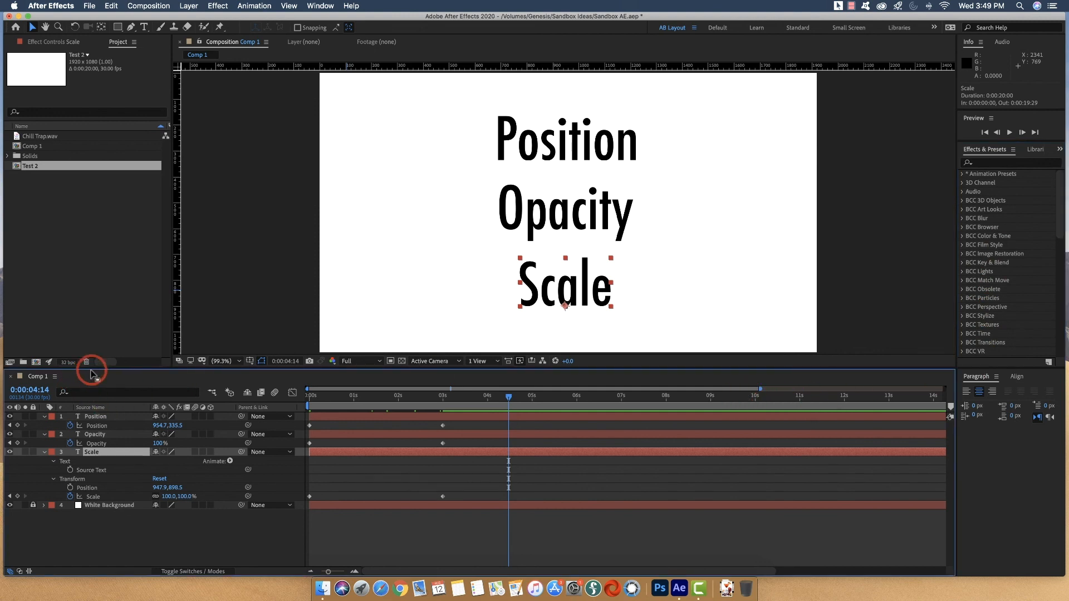
key(u)
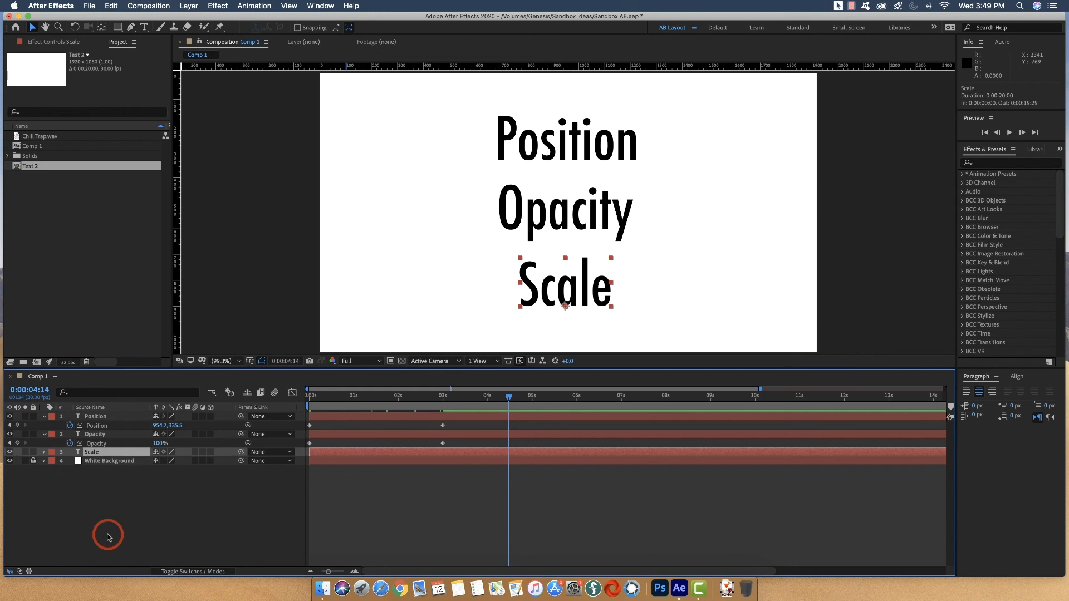
key(s)
key(u)
key(u)
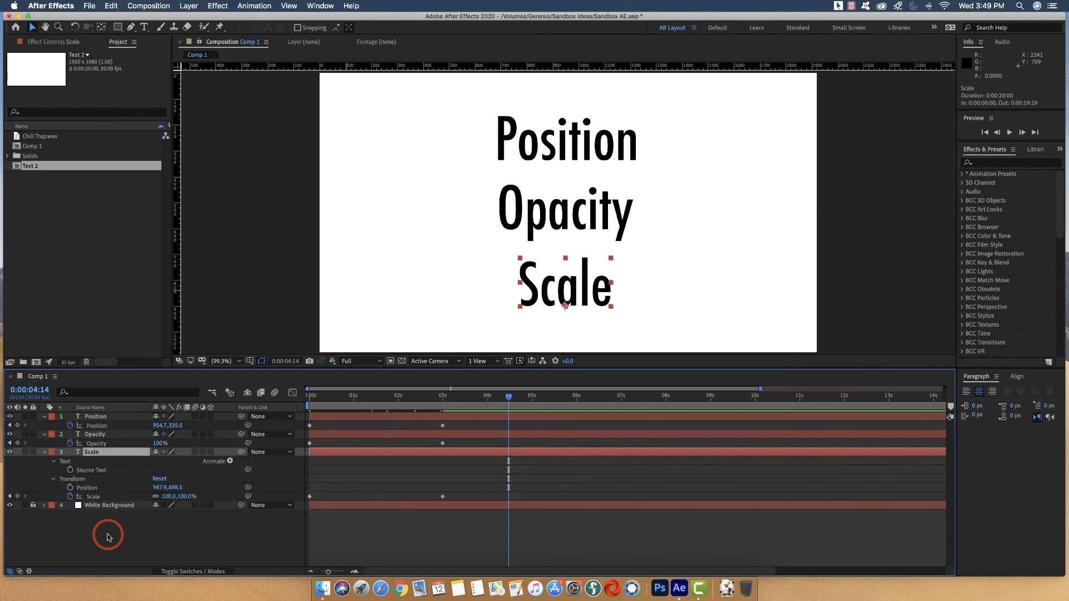
key(u)
key(u)
key(u)
key(u)
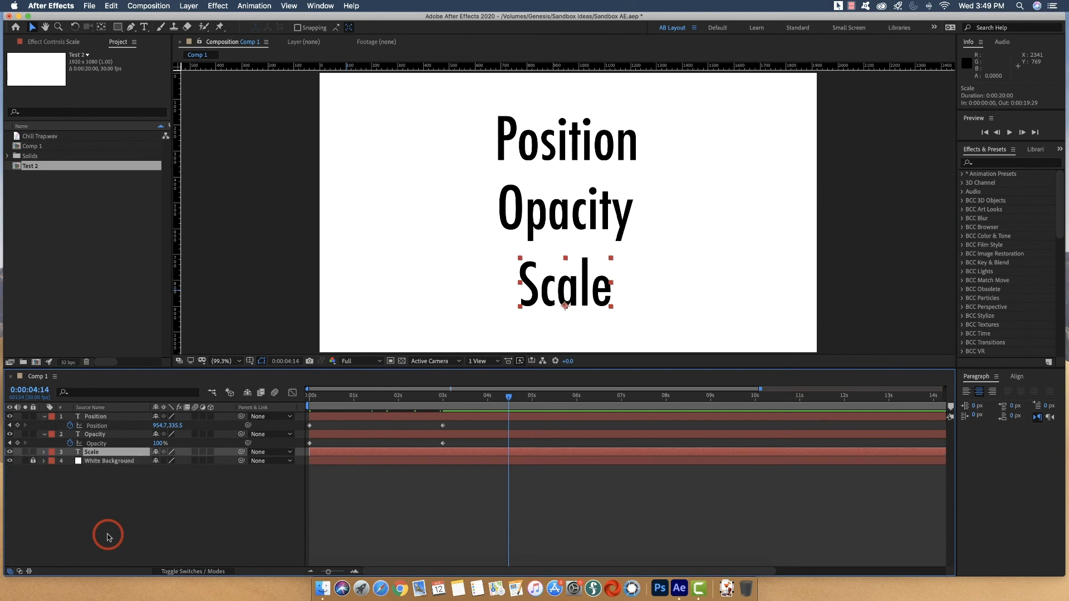
key(u)
Select the Position, Opacity and Scale layers together, toggle their keyframed and modified properties, and leave all three layers collapsed.
click(92, 416)
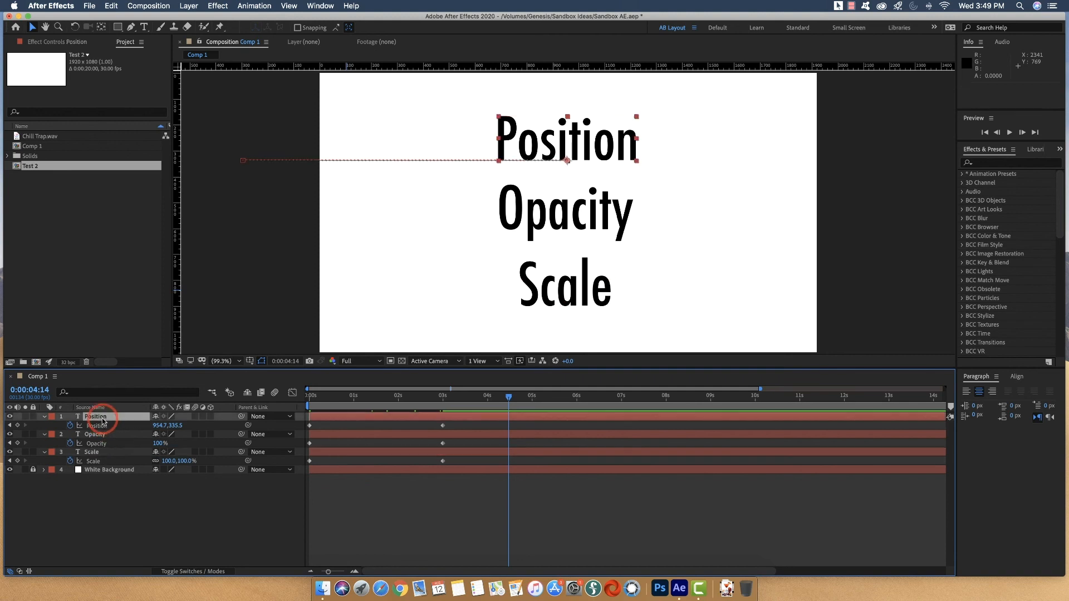
shift+click(119, 452)
key(u)
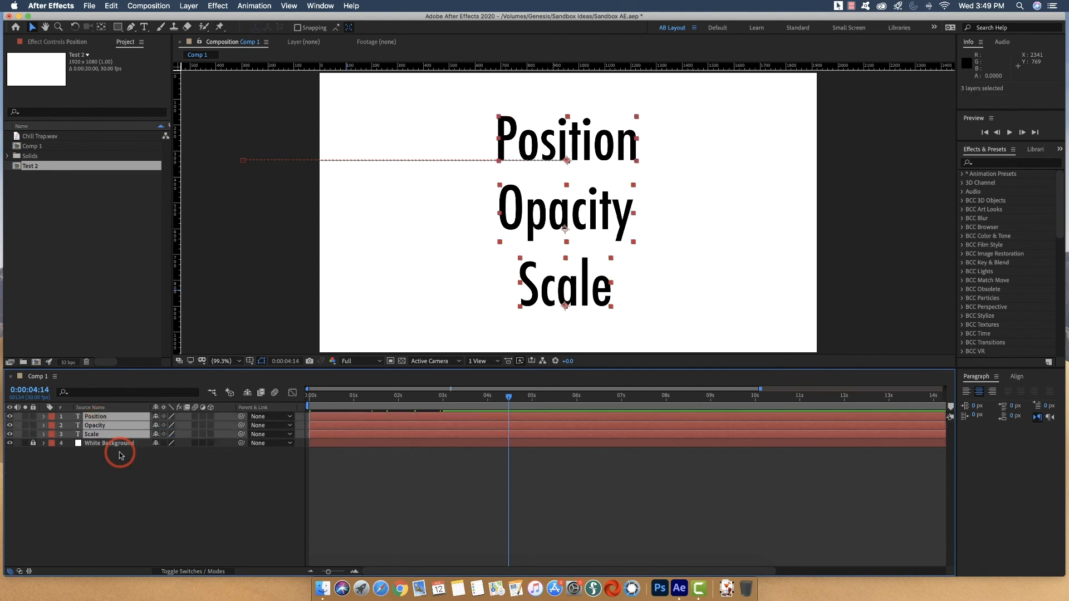
key(u)
key(u)
key(u)
key(u)
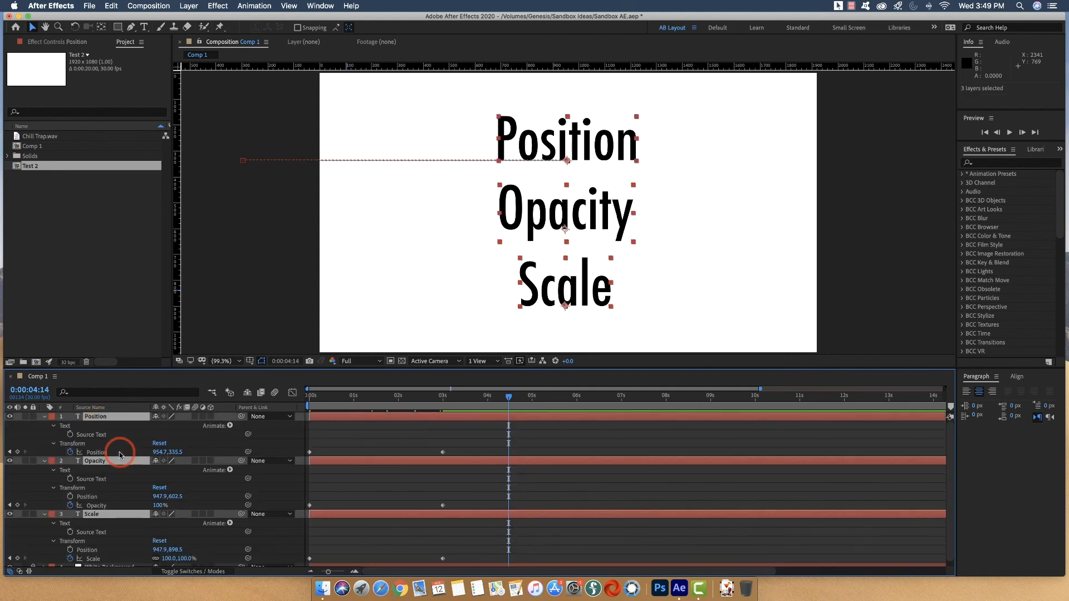
key(u)
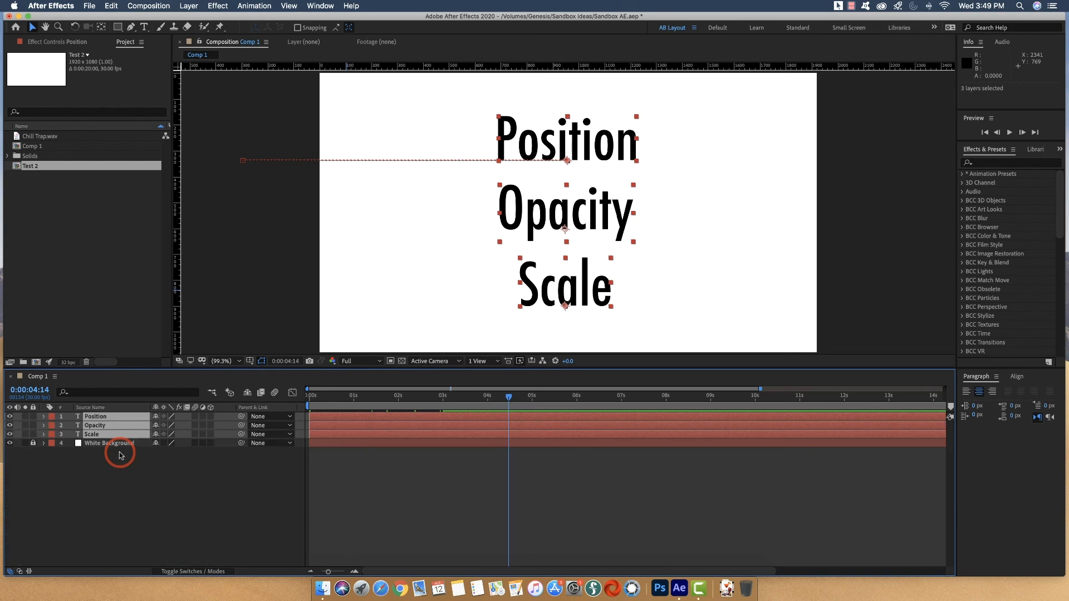